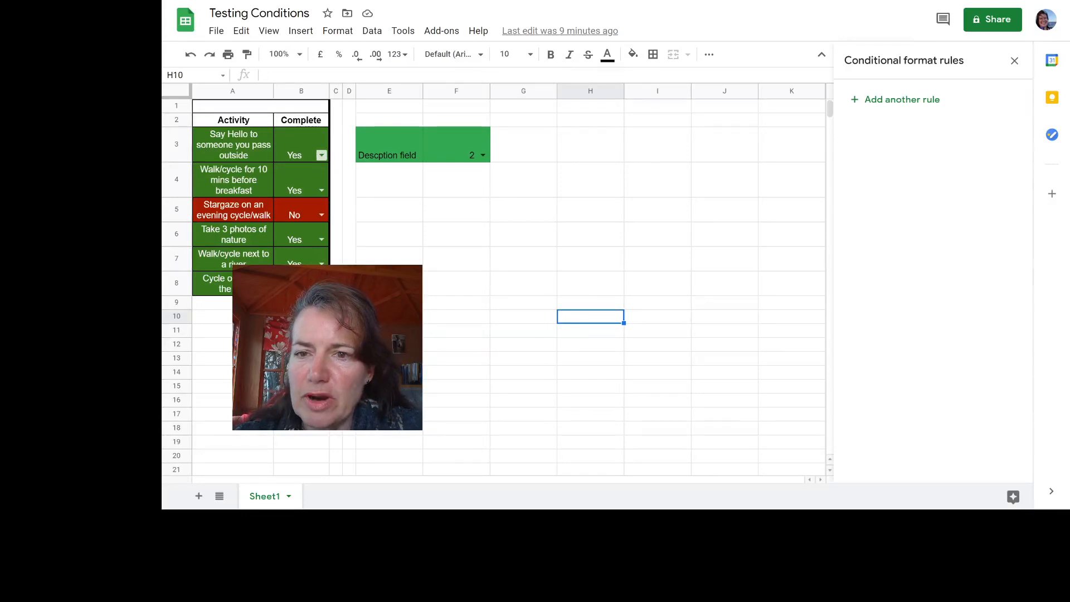
Set the Complete drop-downs in B3 and B4 to No, and switch B3 back to Yes
left_click(322, 155)
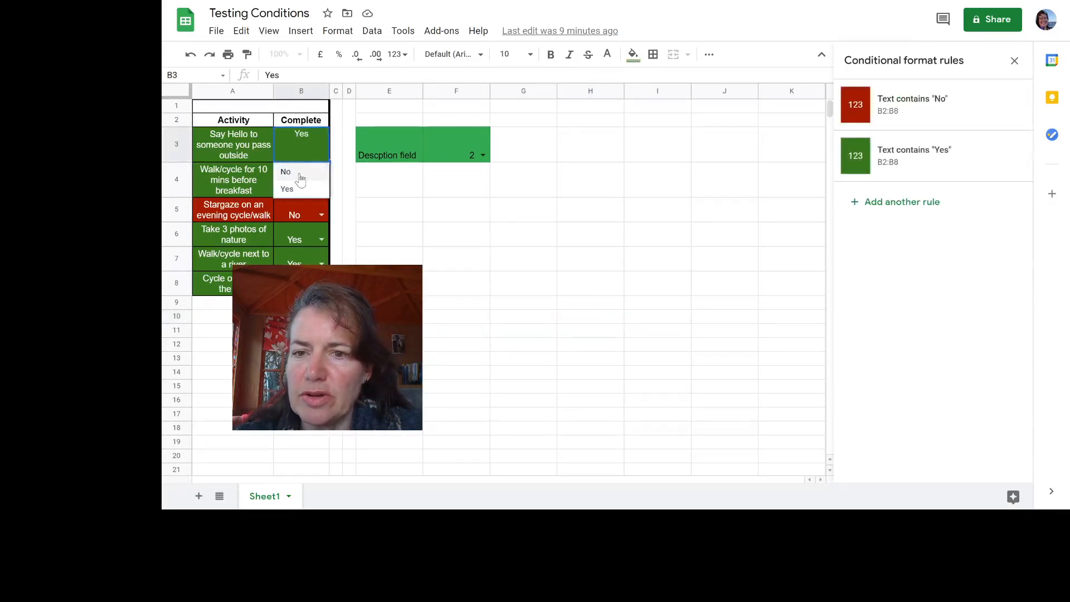
left_click(301, 176)
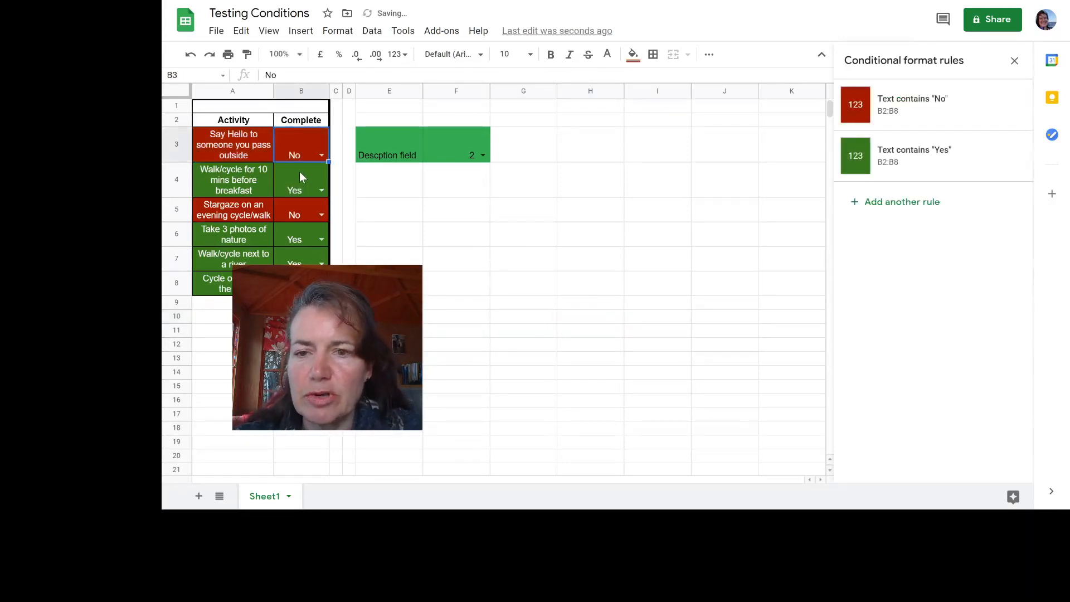
left_click(322, 191)
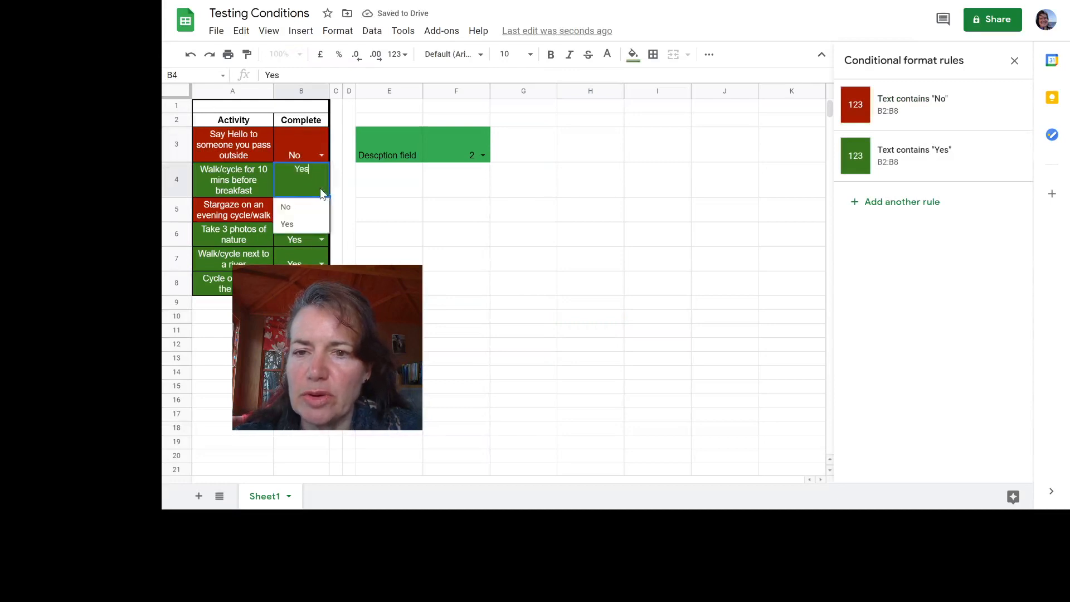
left_click(311, 213)
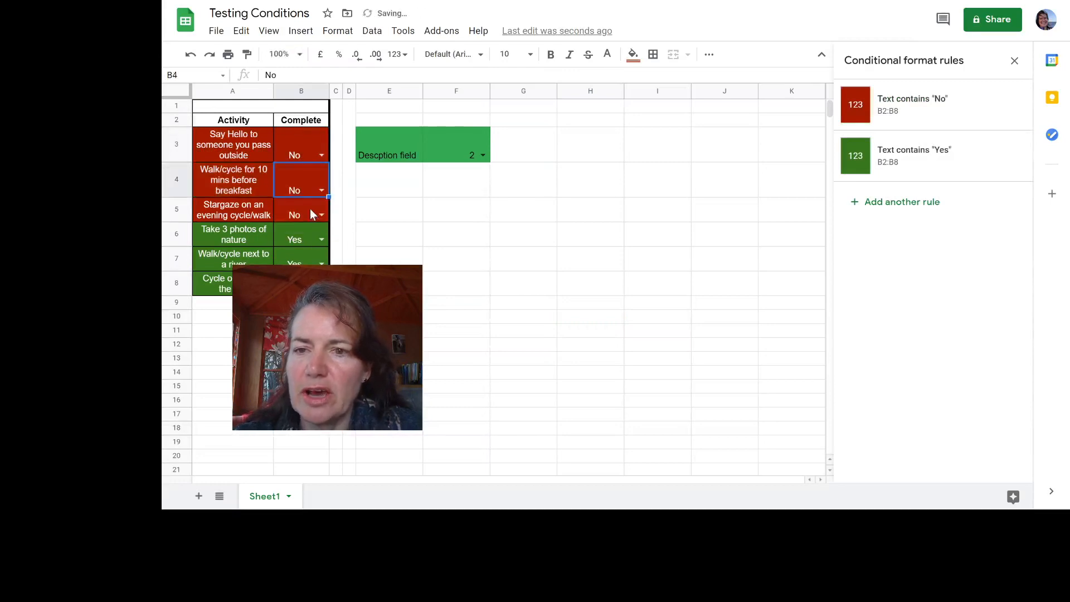
left_click(321, 155)
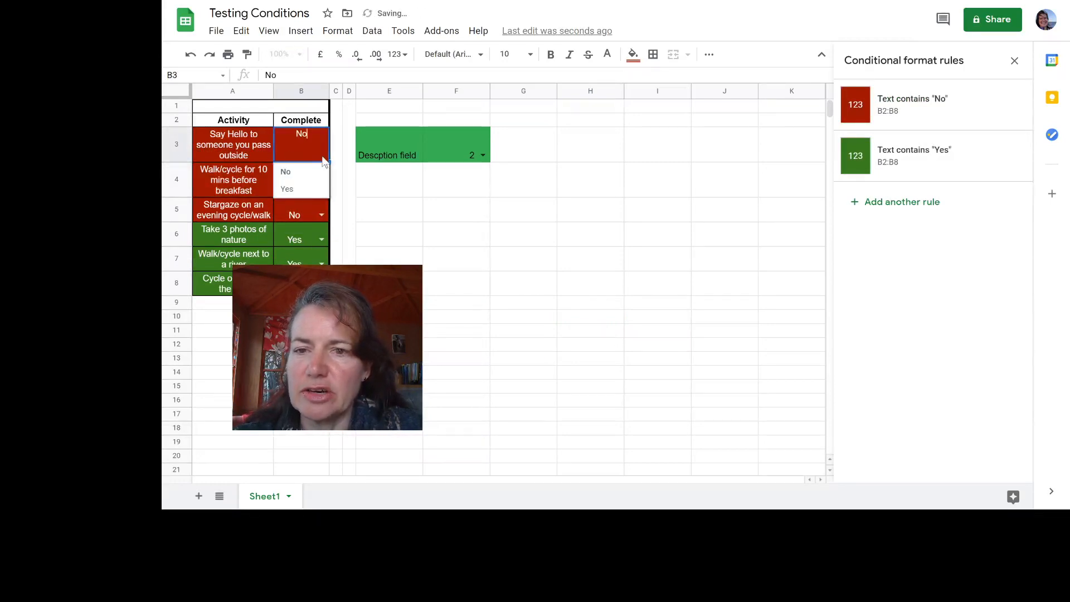
left_click(306, 193)
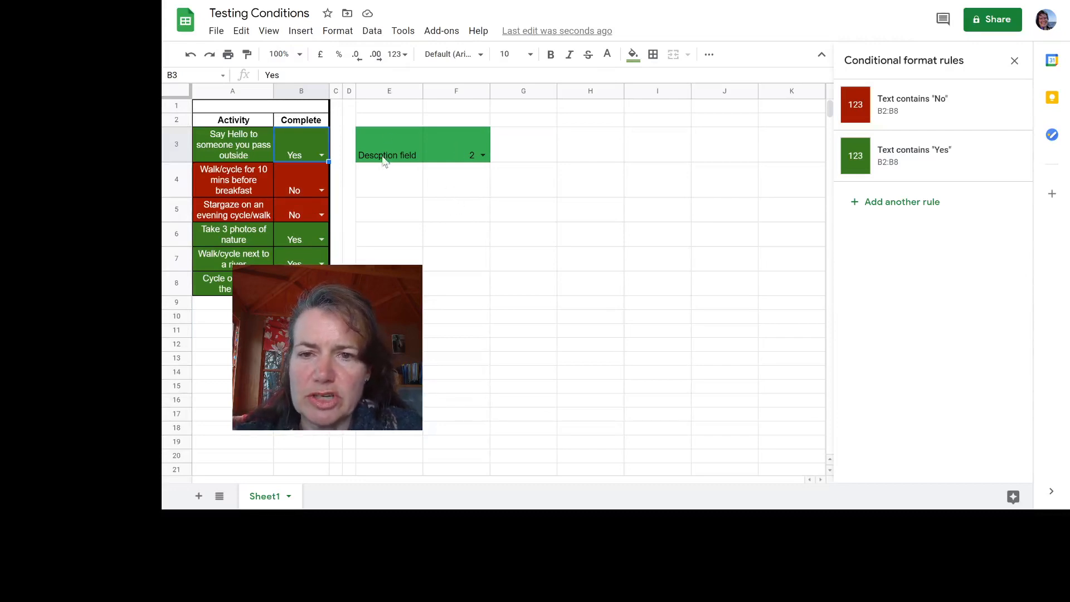
View the drop-down options offered for the stargazing activity in B5
left_click(462, 209)
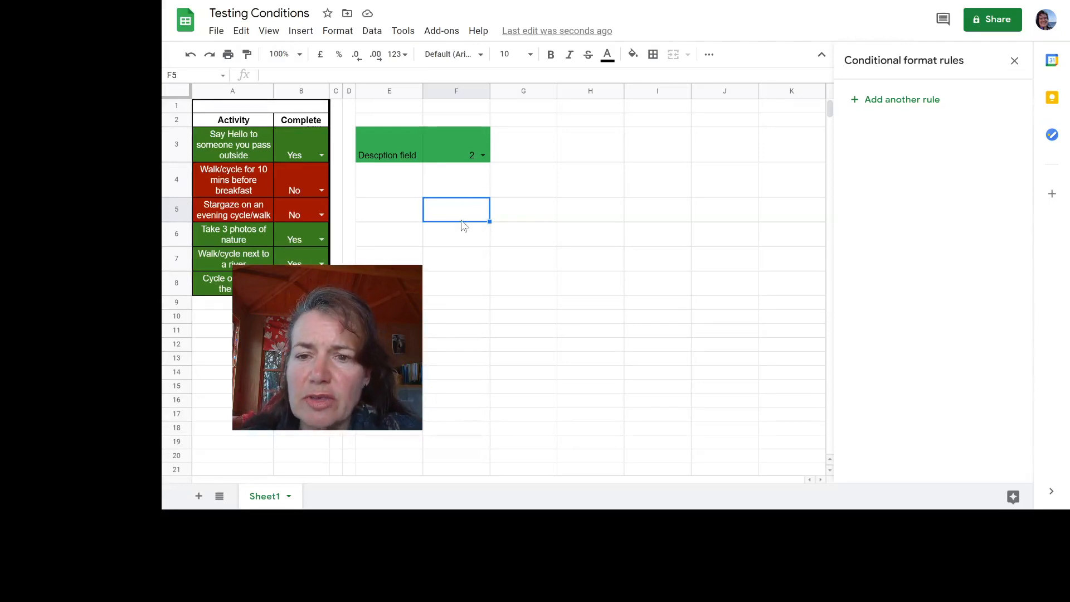
left_click(322, 215)
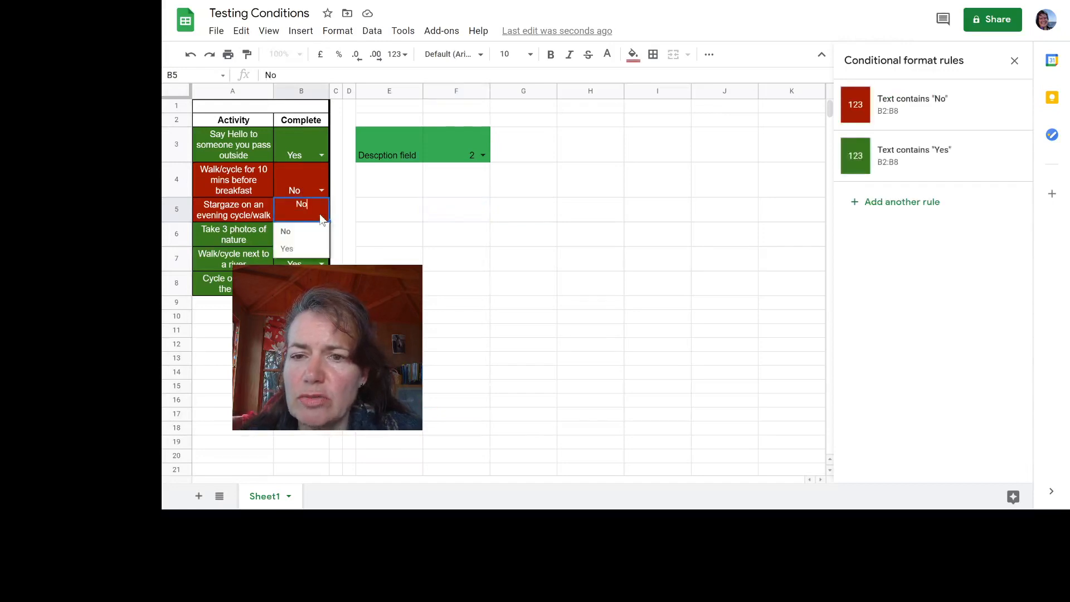
Add data validation to cell F5 using the list of items 1,2,3, with invalid input rejected
left_click(459, 213)
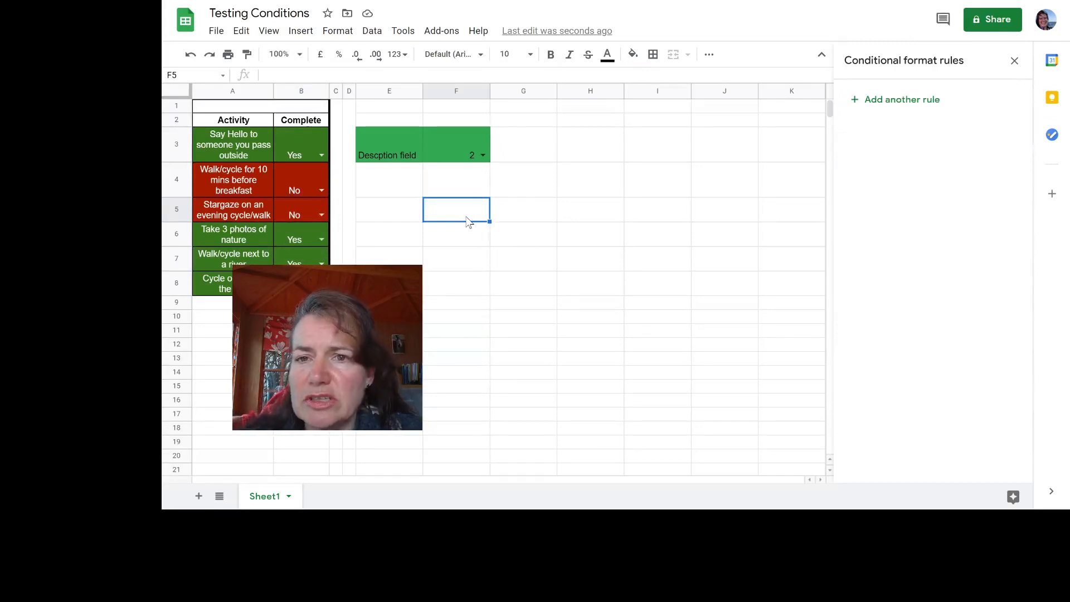
left_click(371, 35)
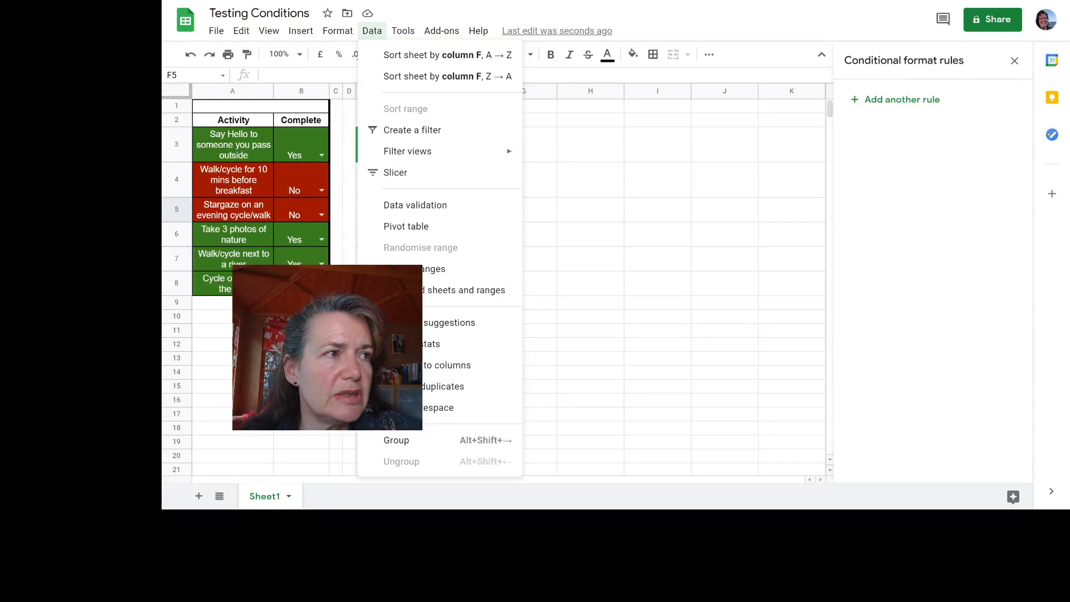
left_click_drag(328, 347, 290, 402)
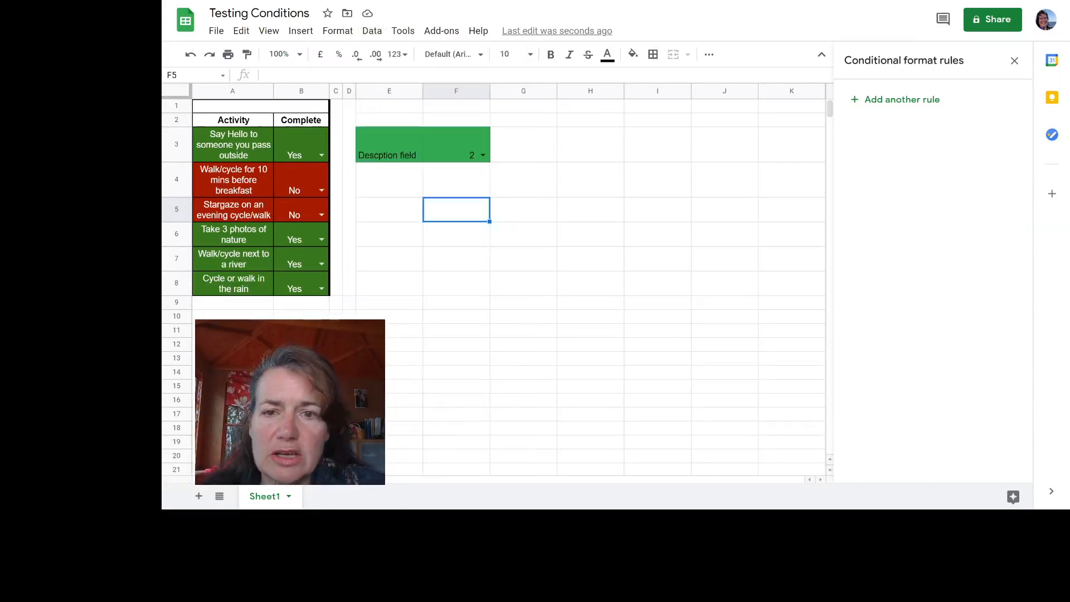
left_click(372, 32)
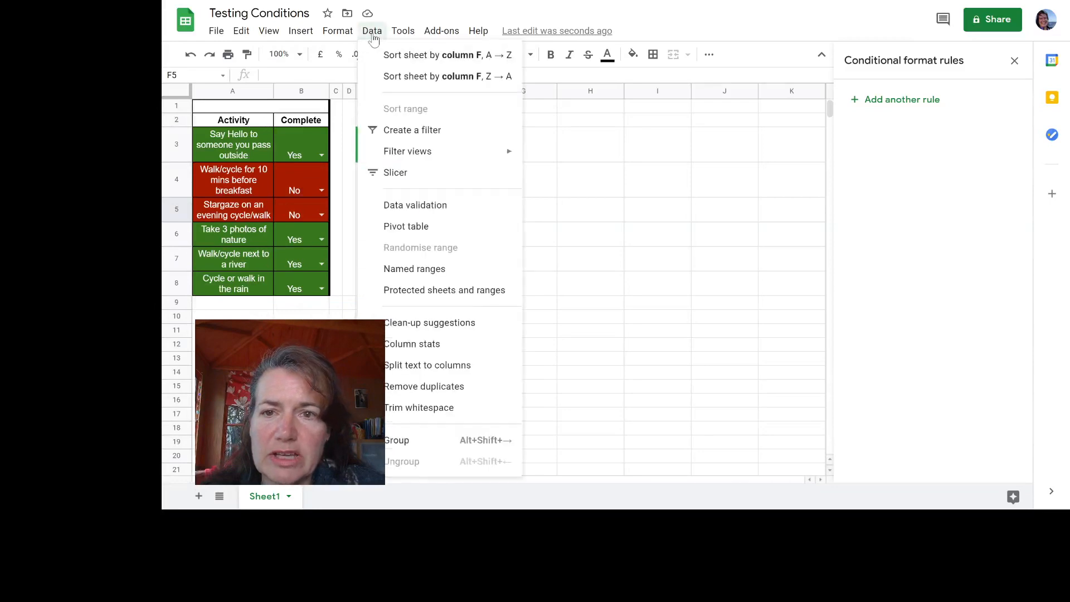
left_click(413, 209)
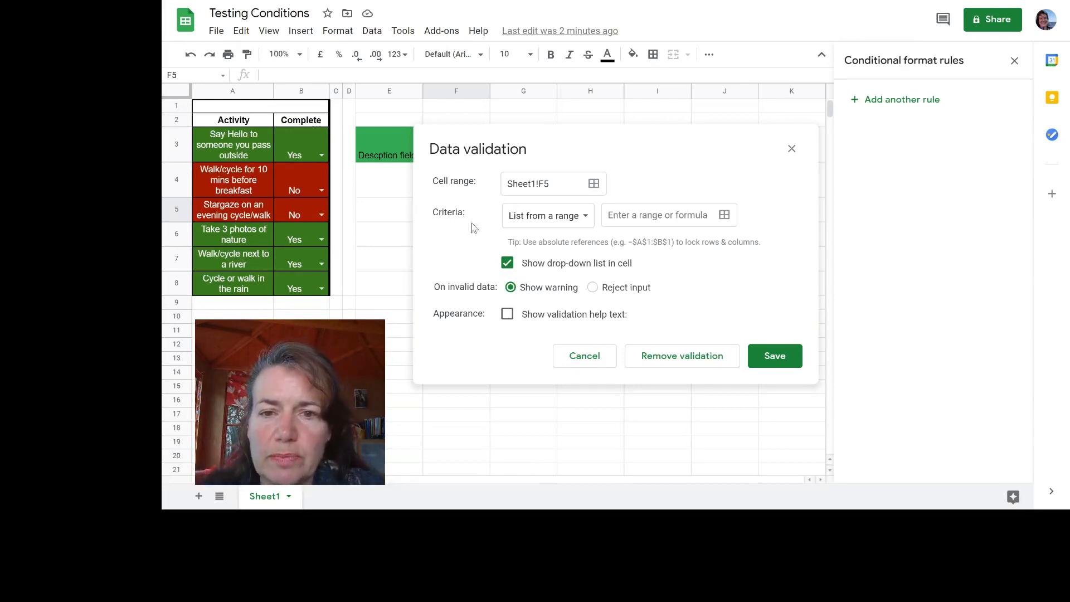
left_click(563, 222)
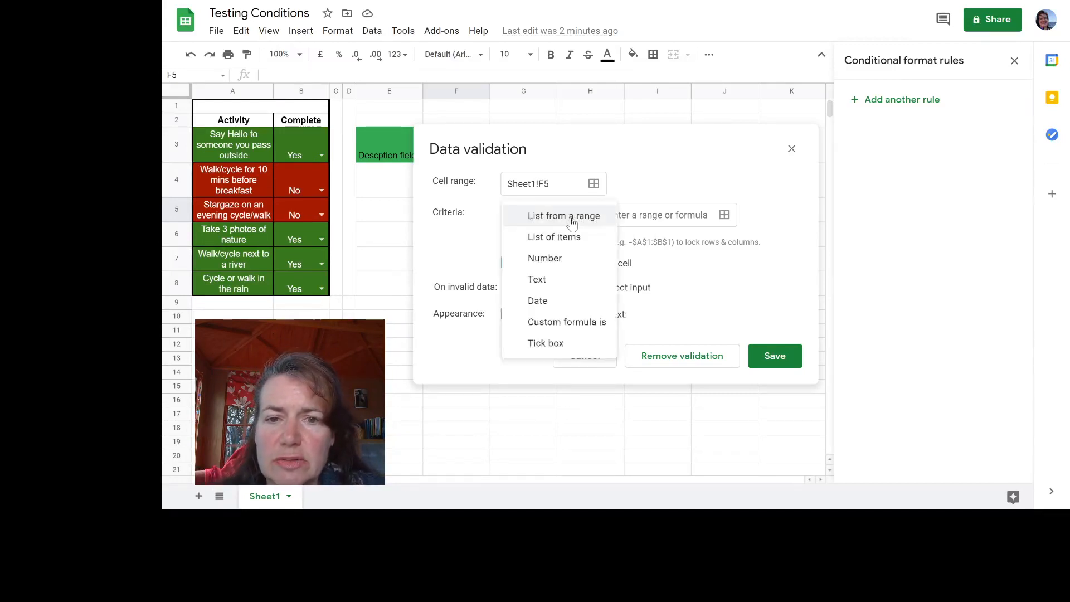
left_click(543, 239)
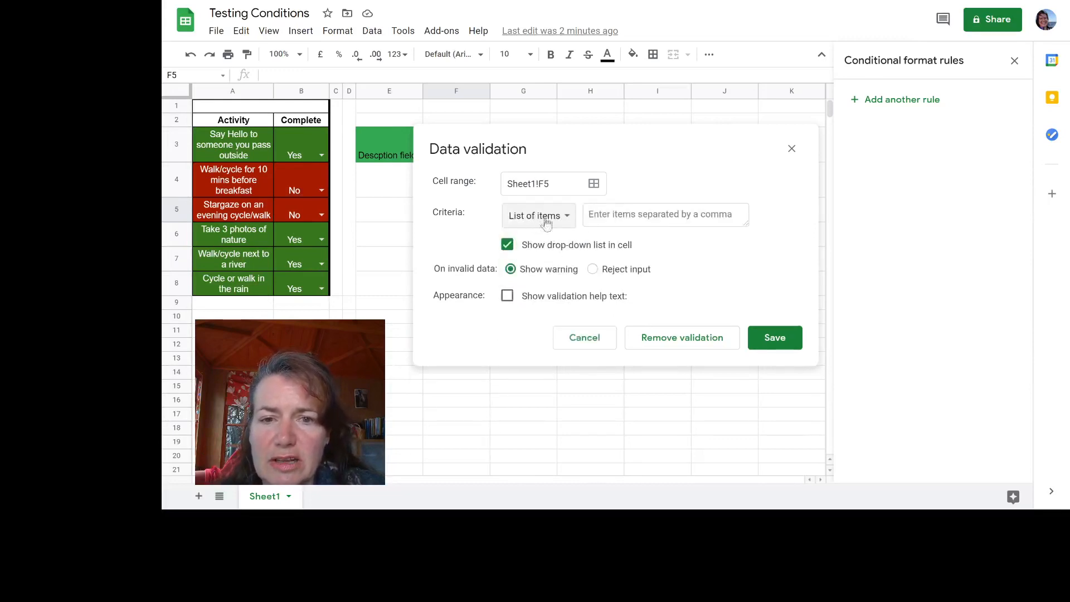
left_click(607, 215)
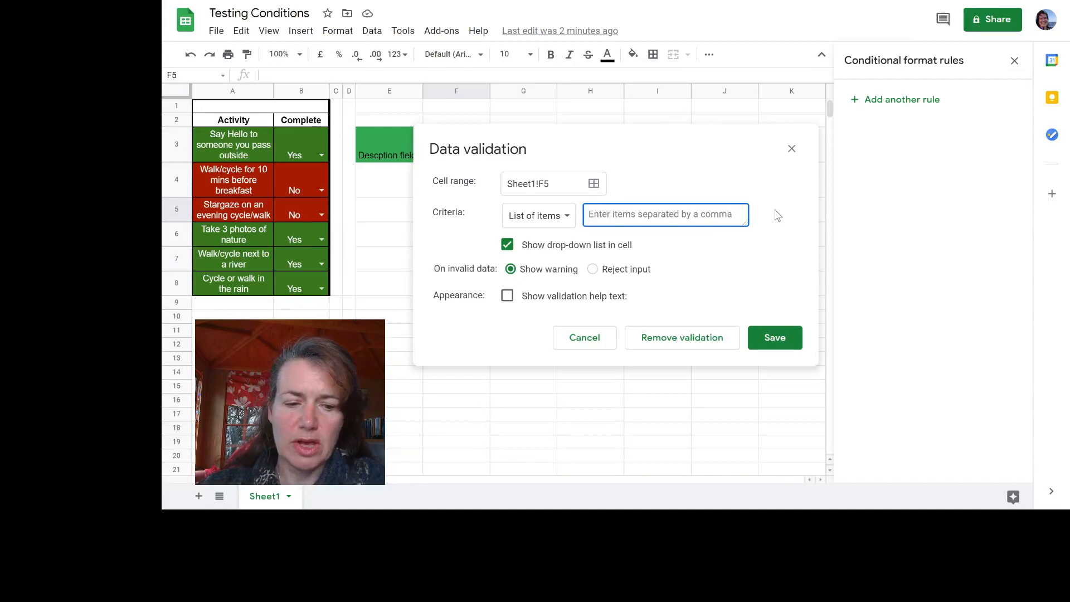
type("1,2,3")
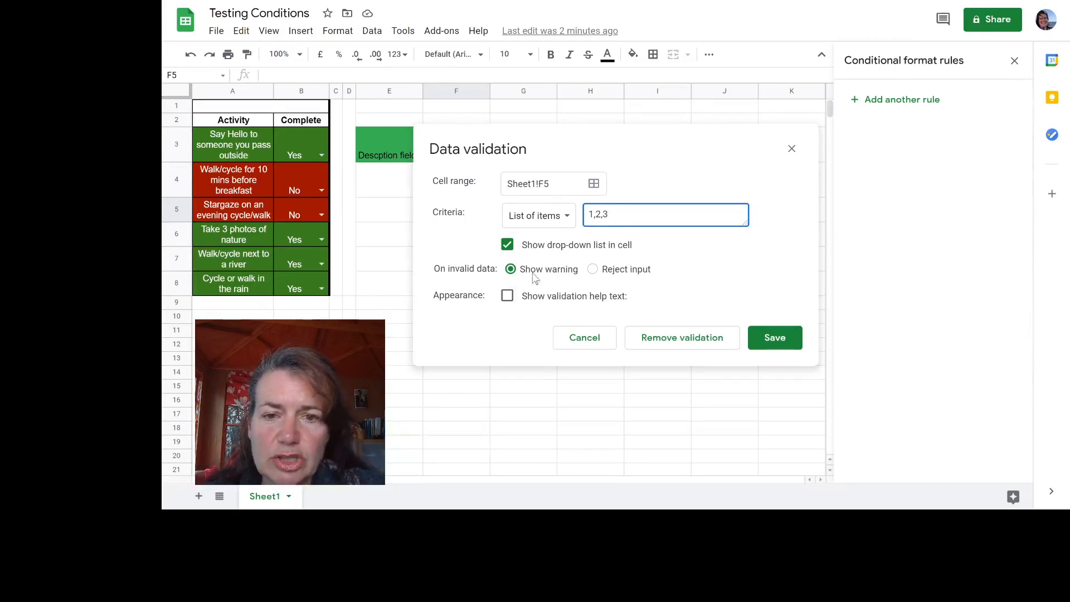
left_click(593, 269)
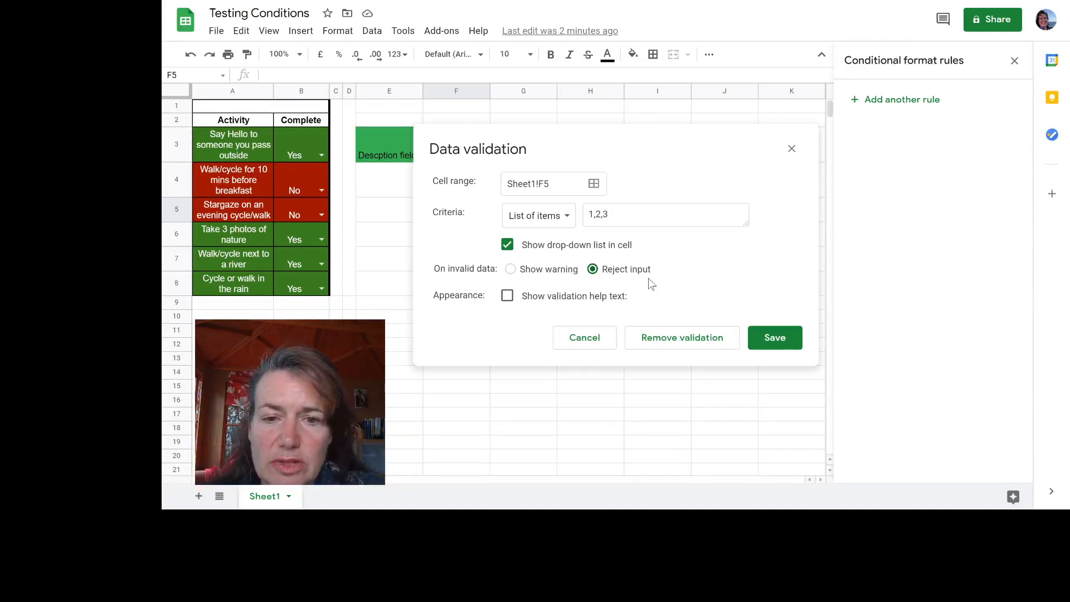
left_click(772, 346)
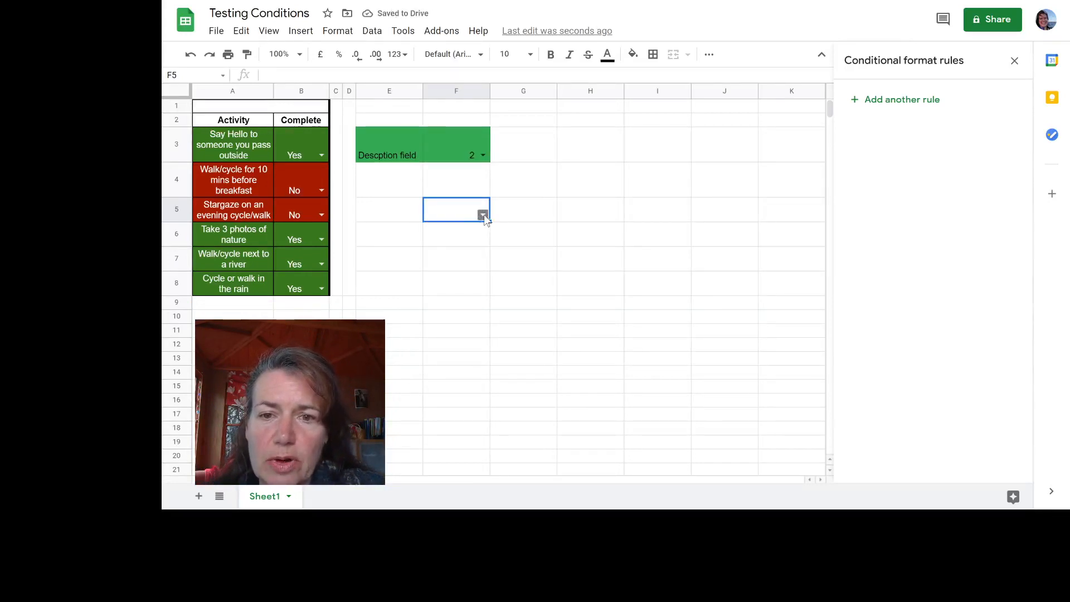
Choose 1 from the drop-down list in cell F5
left_click(483, 215)
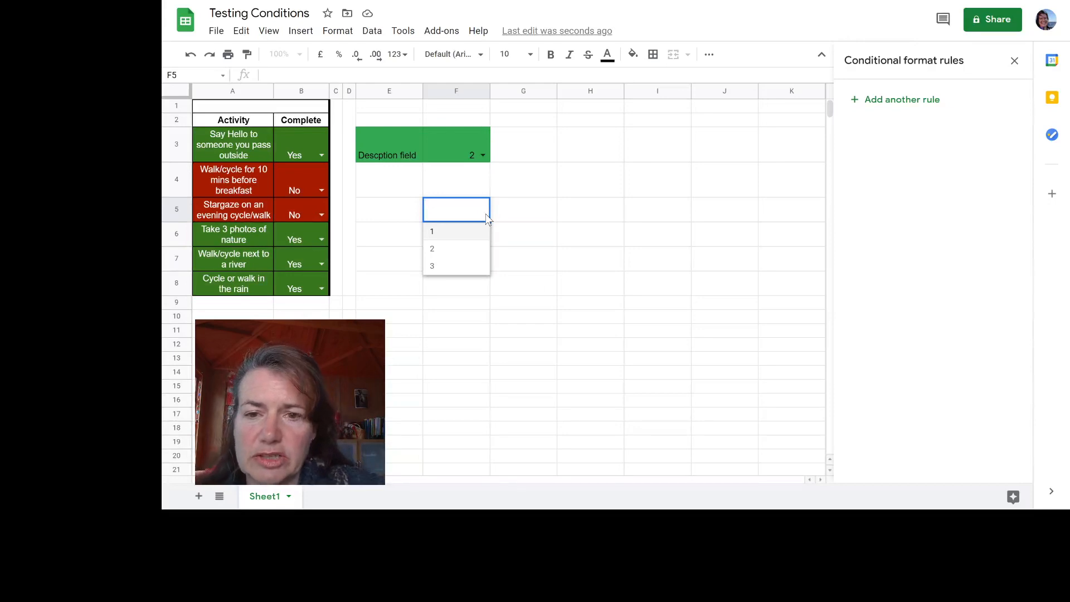
left_click(453, 235)
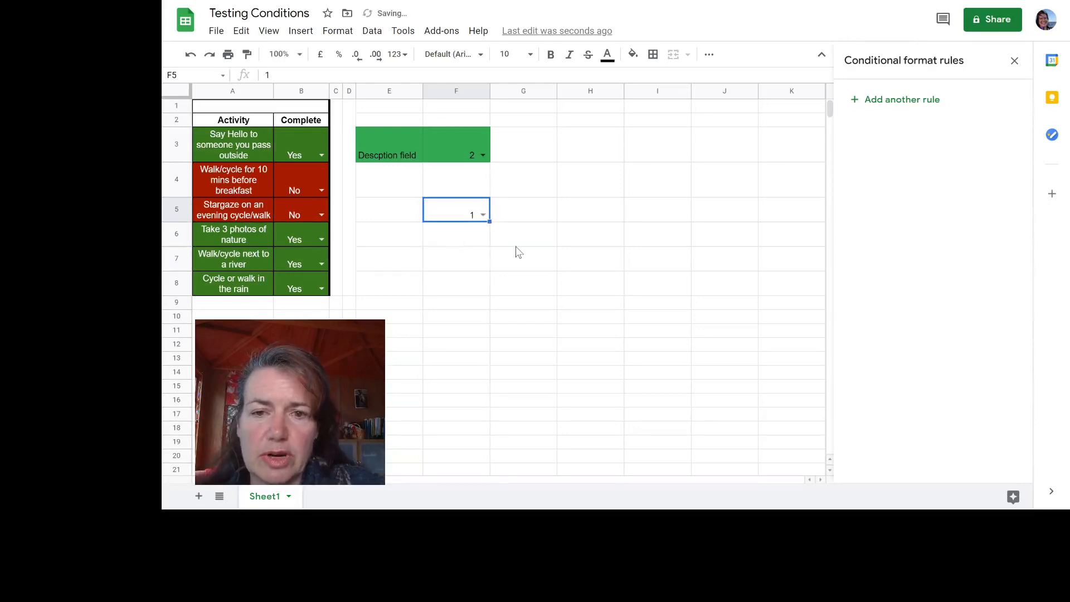
Try to enter 4 in F5, a value outside its allowed list, to test the validation
left_click(484, 215)
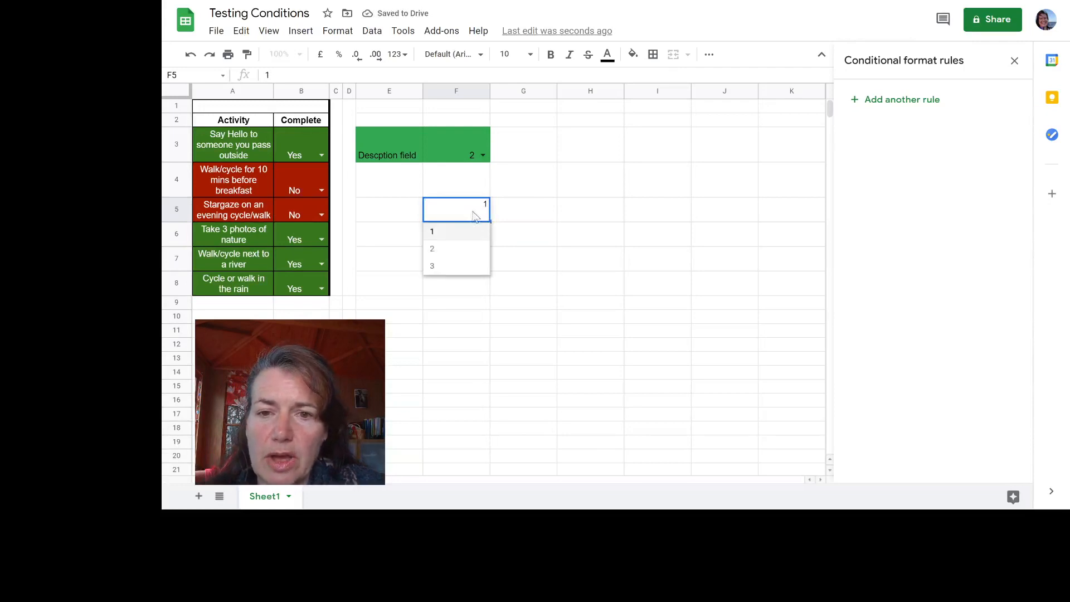
type("4")
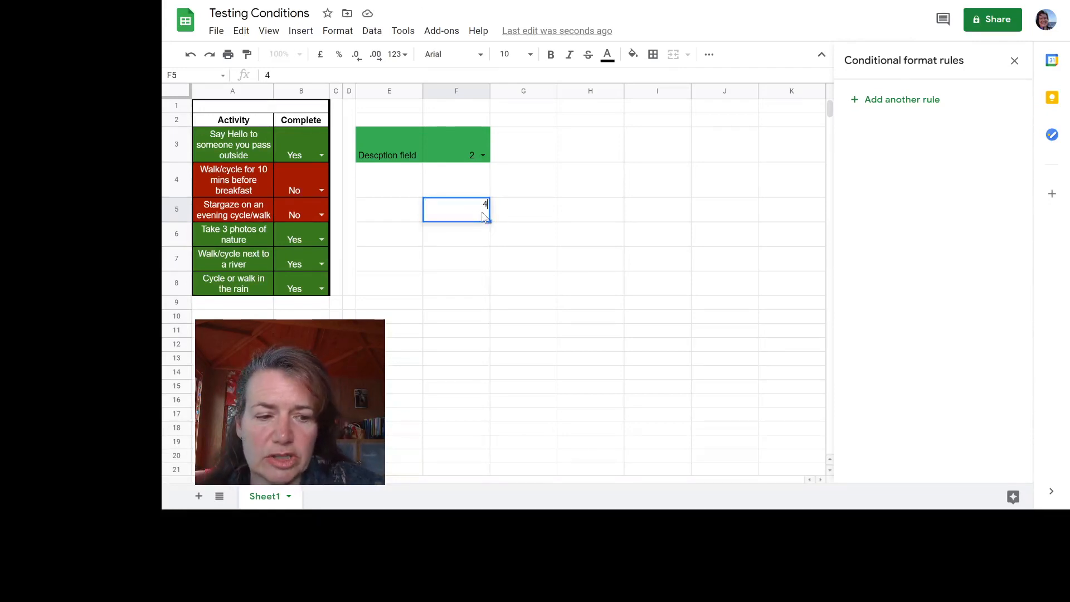
key("Return")
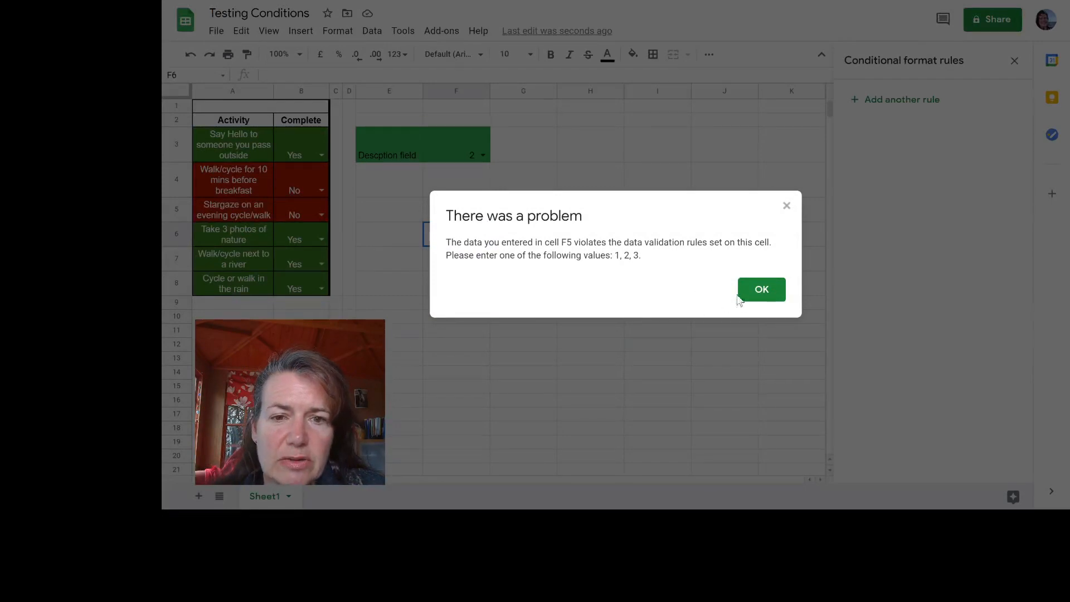
left_click(763, 298)
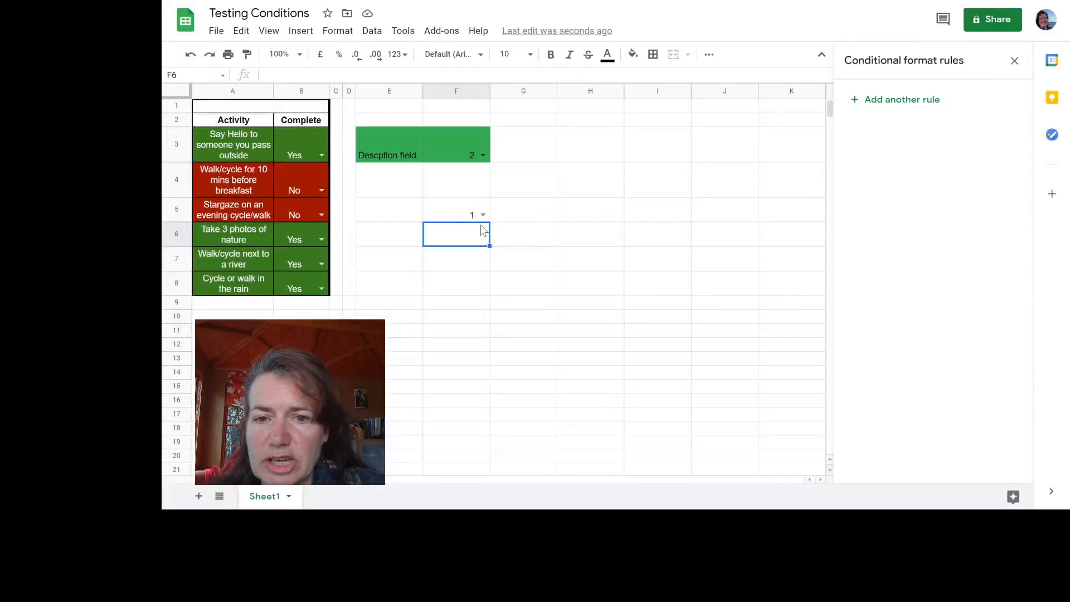
left_click(446, 216)
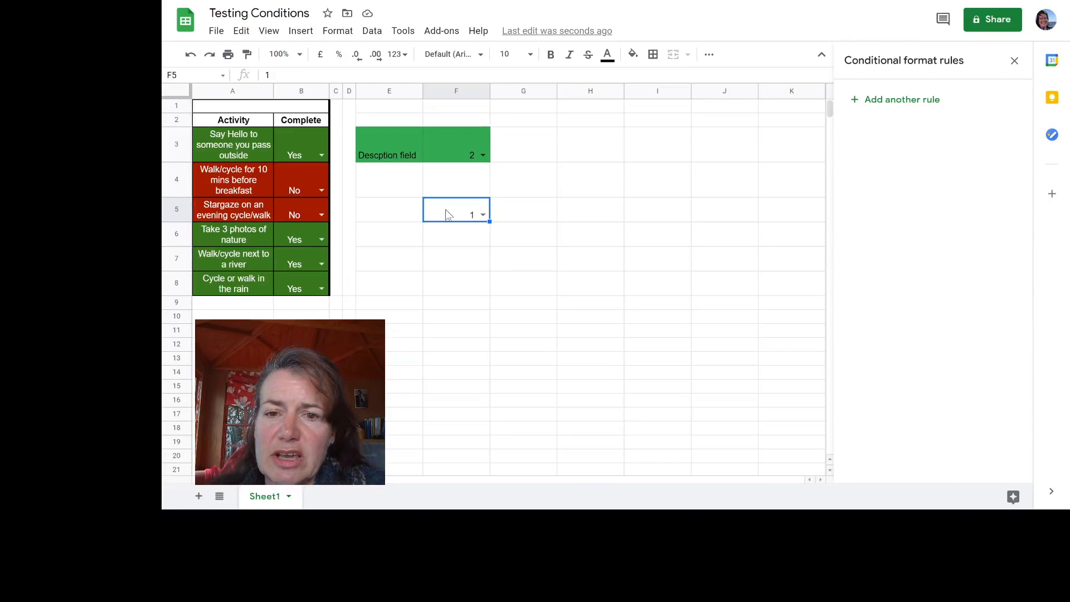
left_click(331, 34)
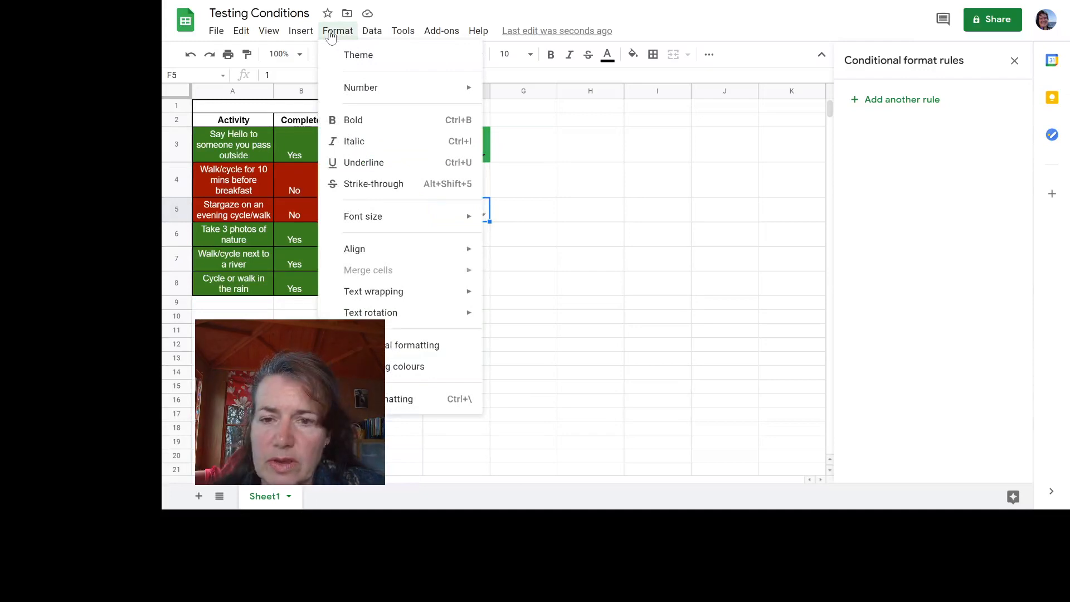
mouse_move(372, 31)
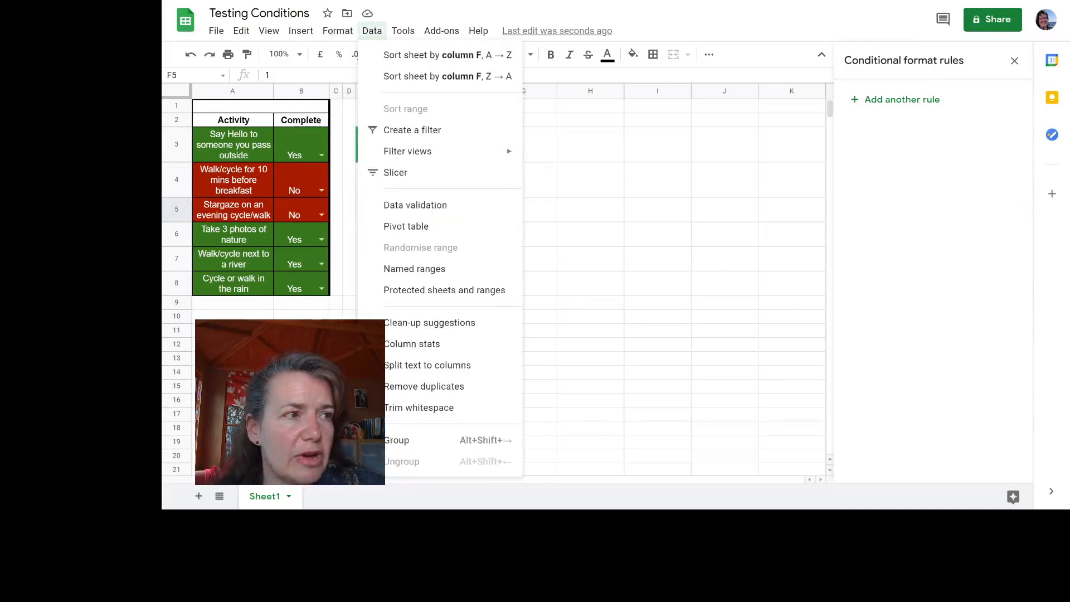
left_click_drag(290, 401, 670, 394)
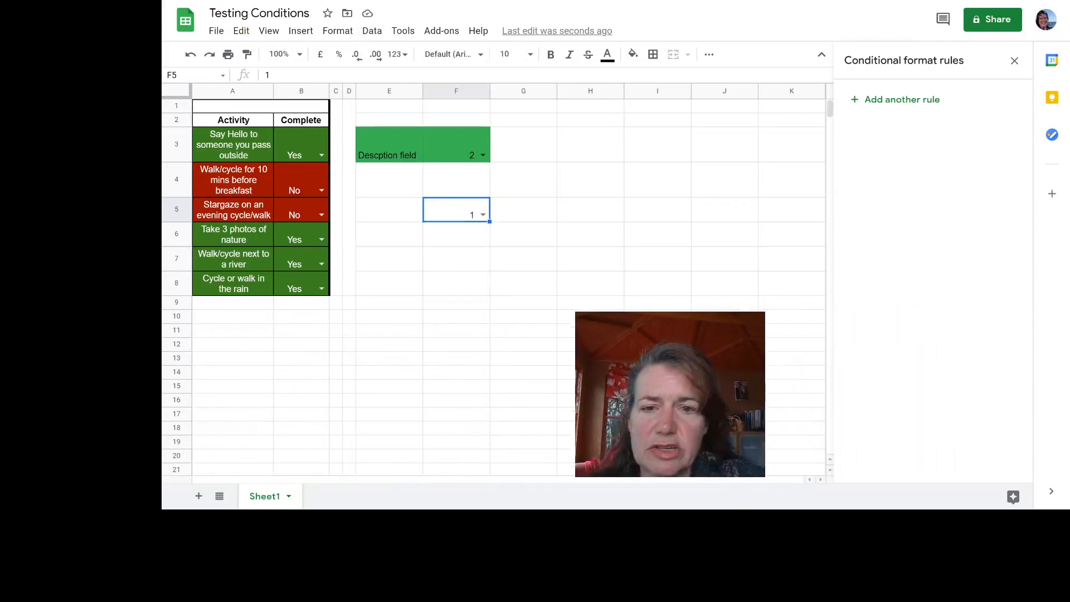
left_click(484, 216)
key("Tab")
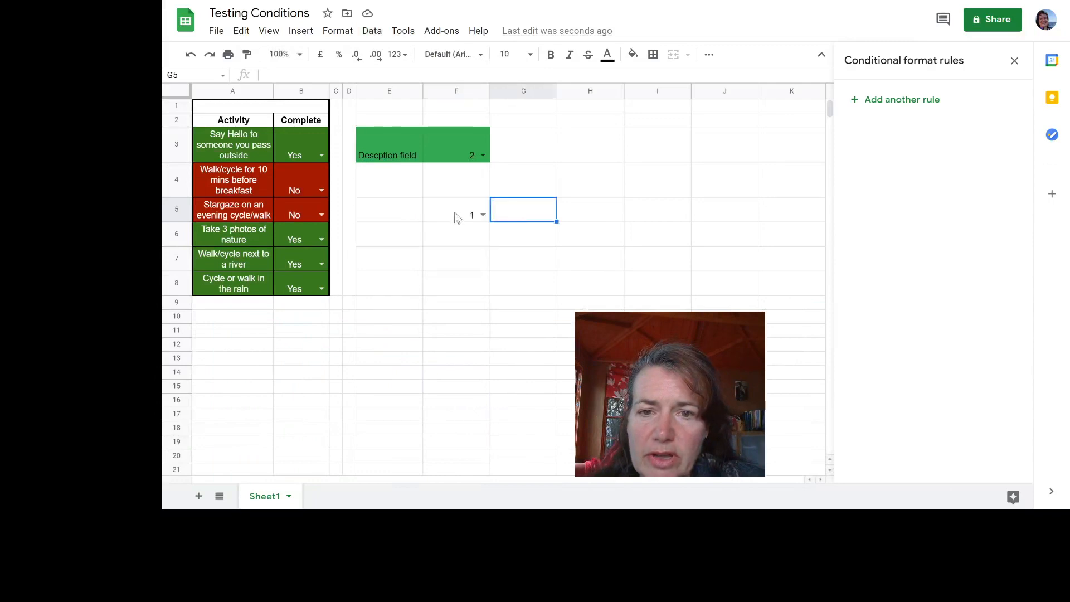
Start a new conditional formatting rule for cell F5
left_click(454, 213)
left_click(339, 31)
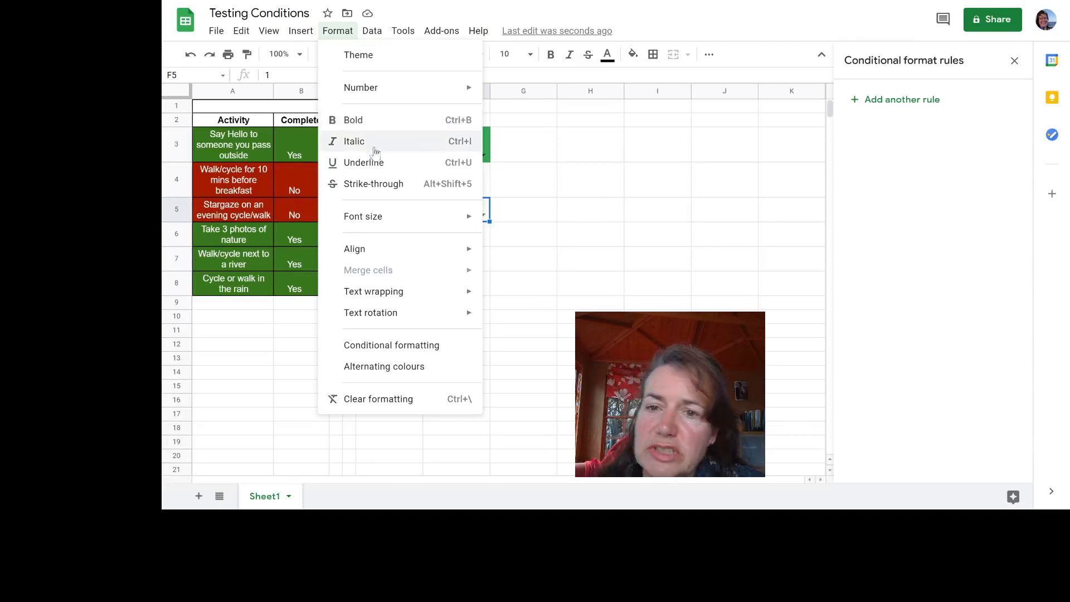
left_click(421, 349)
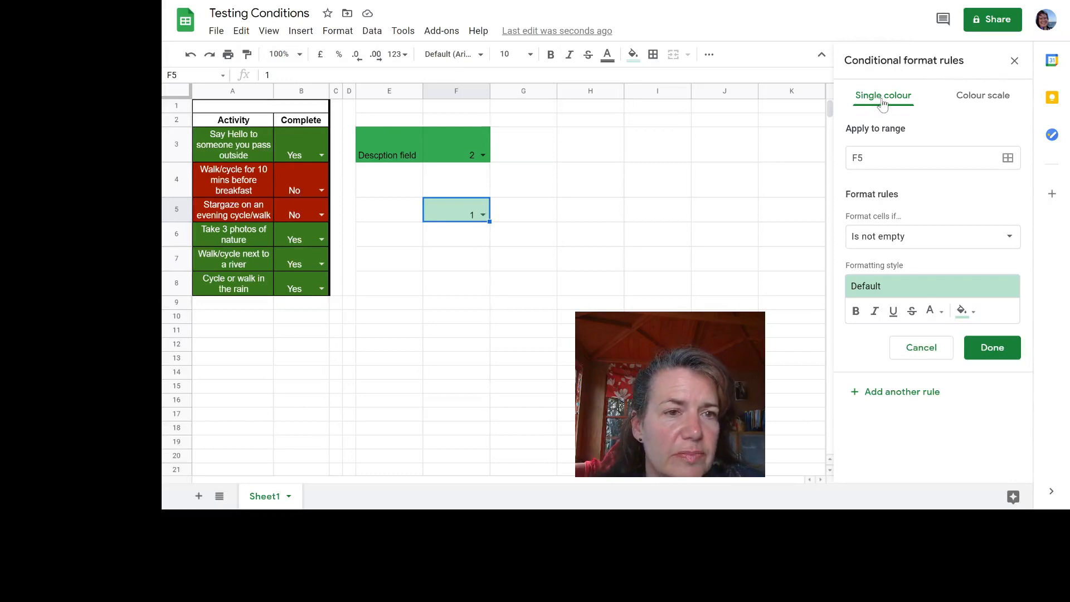
Set the single-colour rule for F5 to apply a blue fill when the value is equal to 1, and save it
left_click(971, 105)
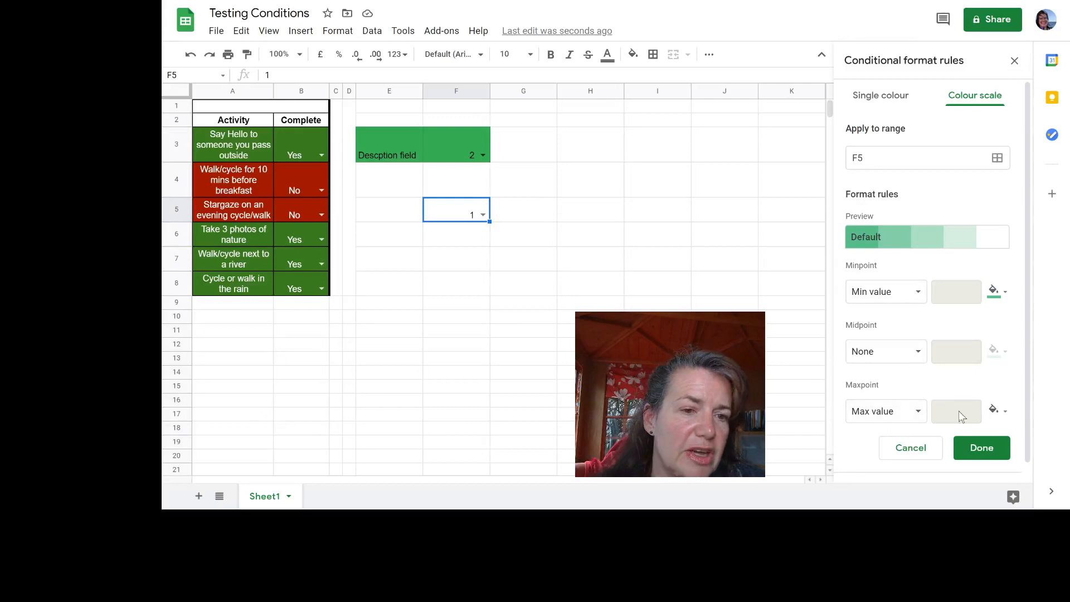
left_click(873, 102)
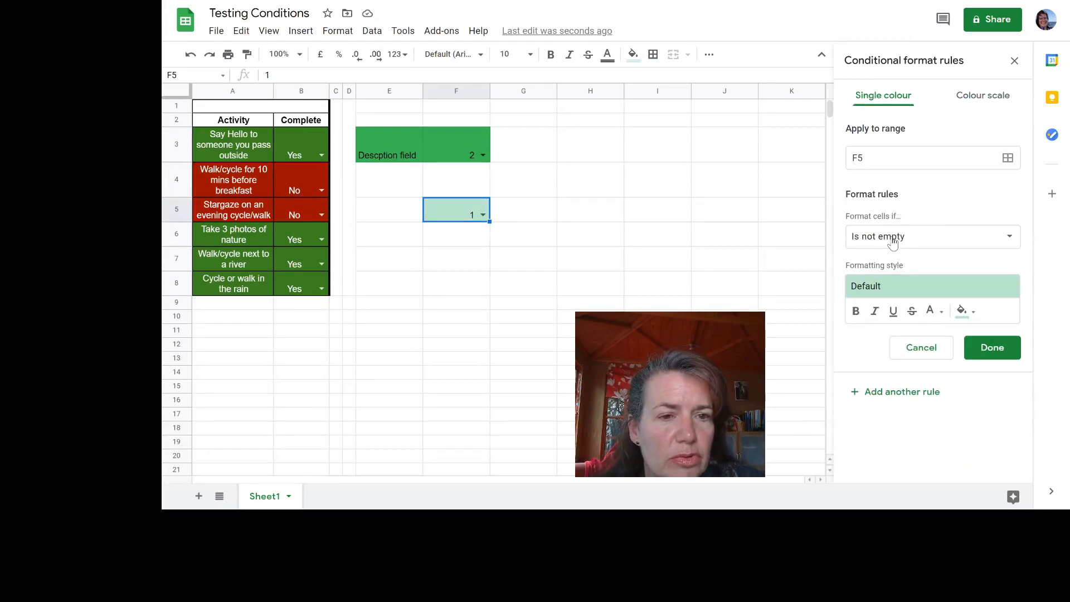
left_click(915, 238)
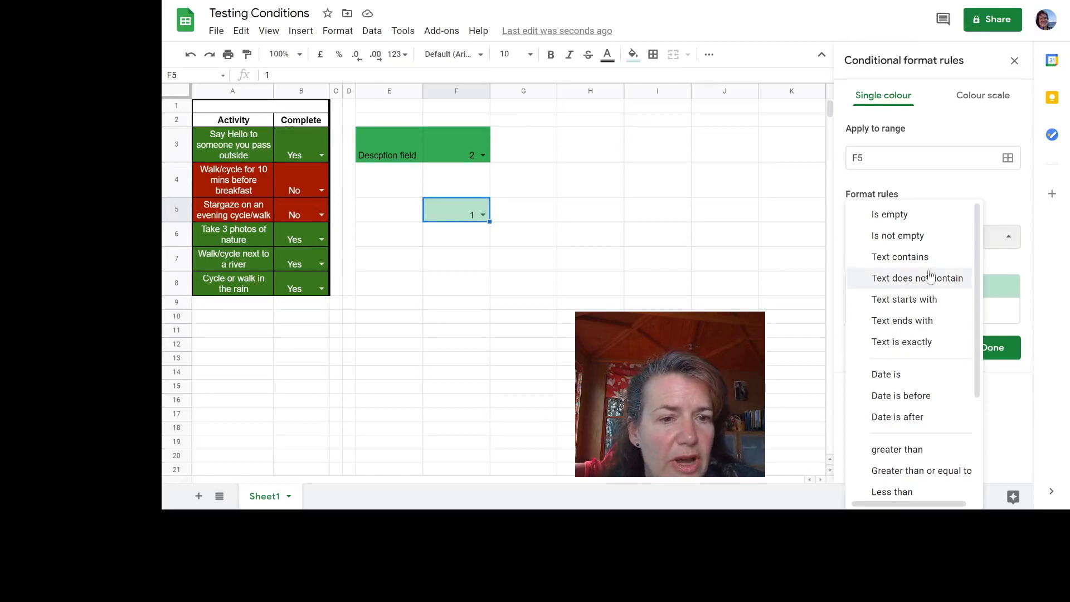
scroll(921, 382, "down", 3)
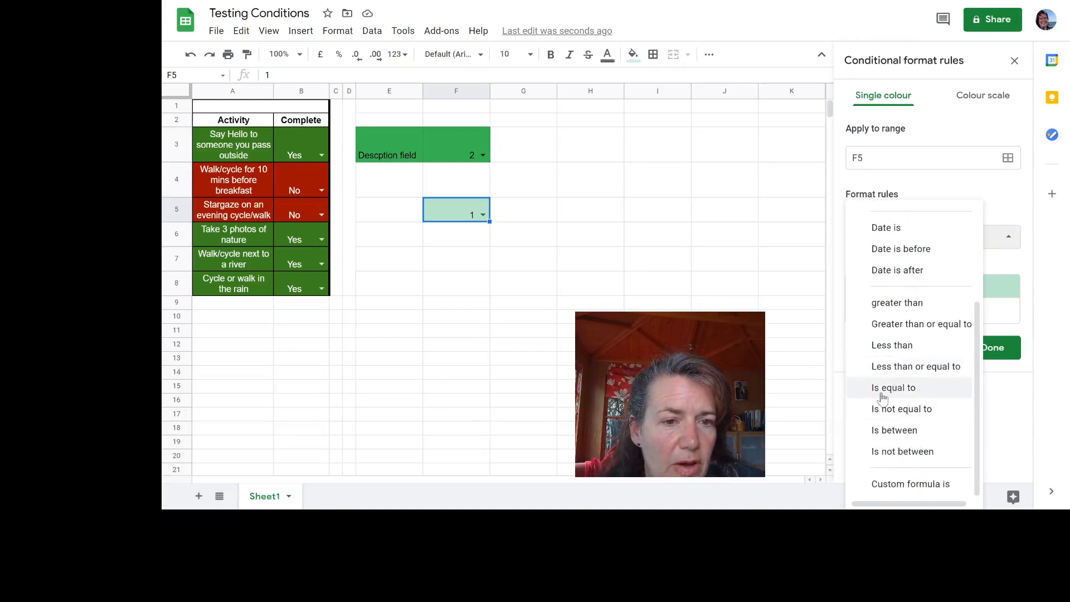
scroll(898, 362, "up", 3)
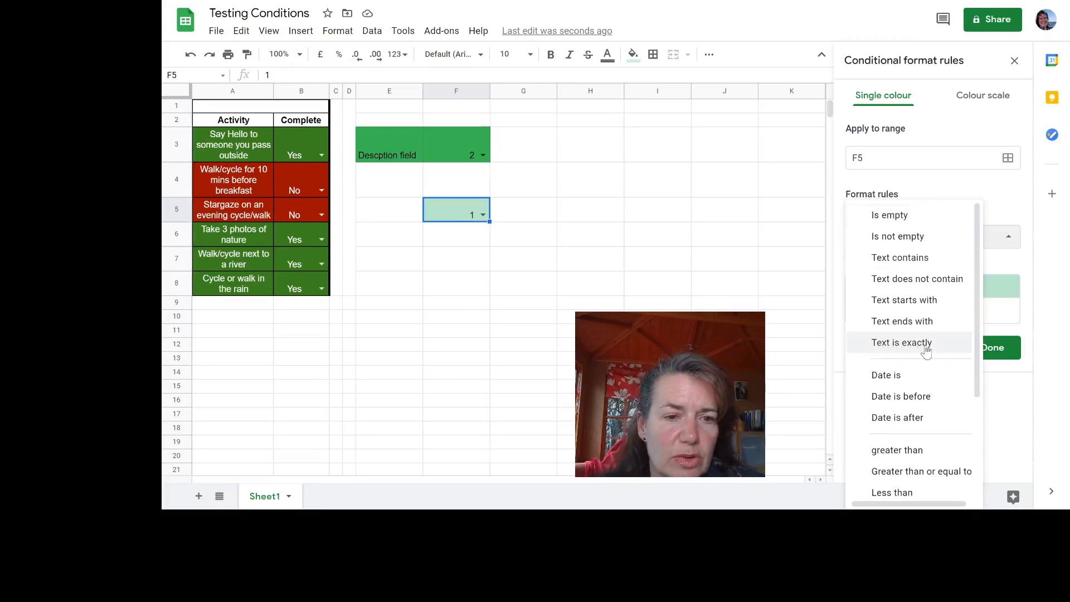
scroll(925, 346, "down", 3)
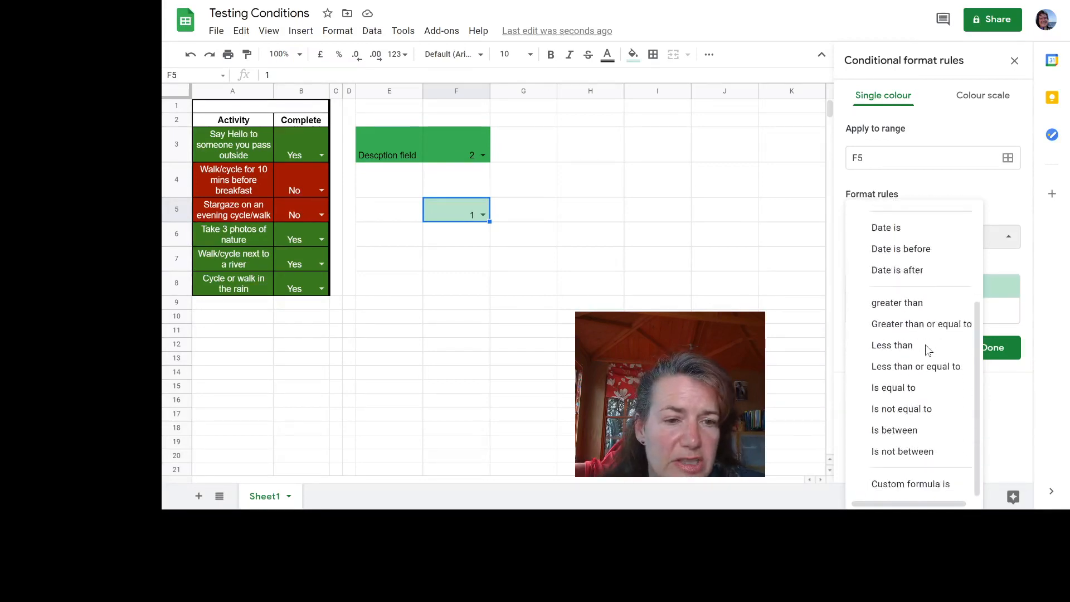
left_click(909, 390)
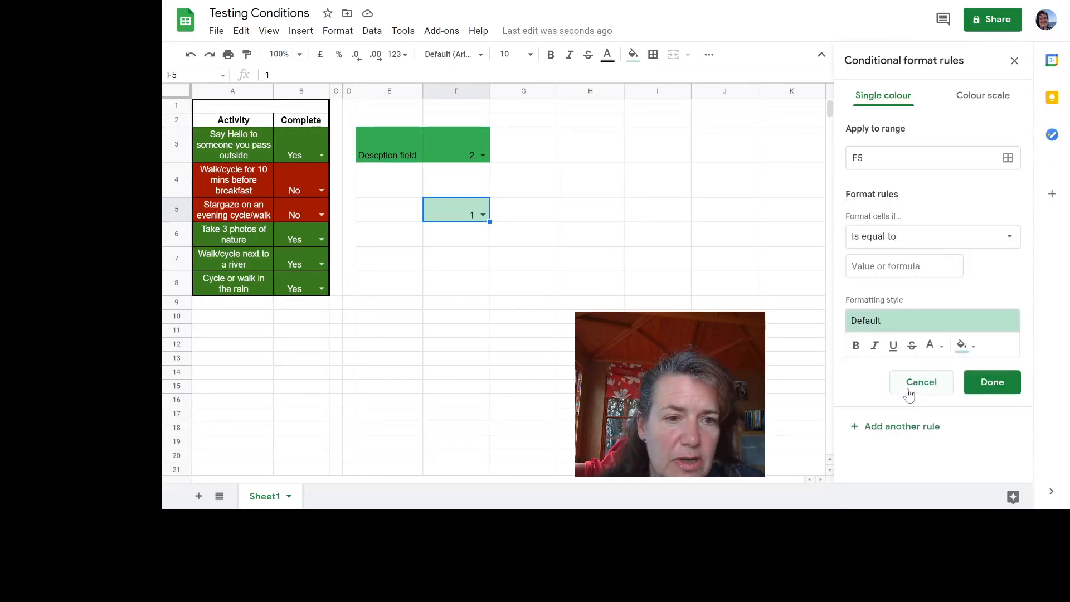
left_click(912, 270)
type("1")
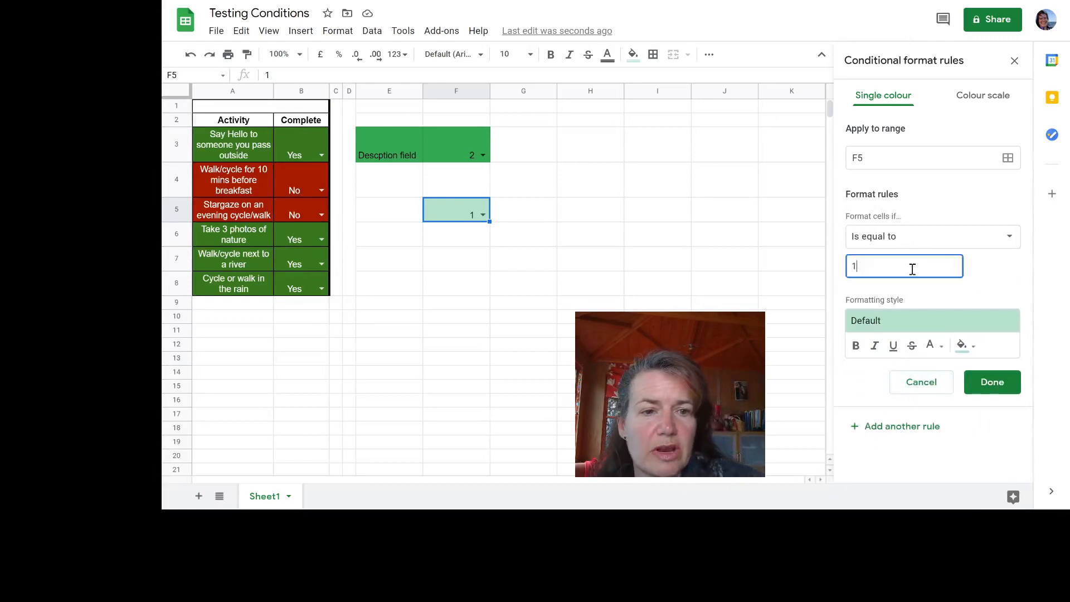
left_click(974, 347)
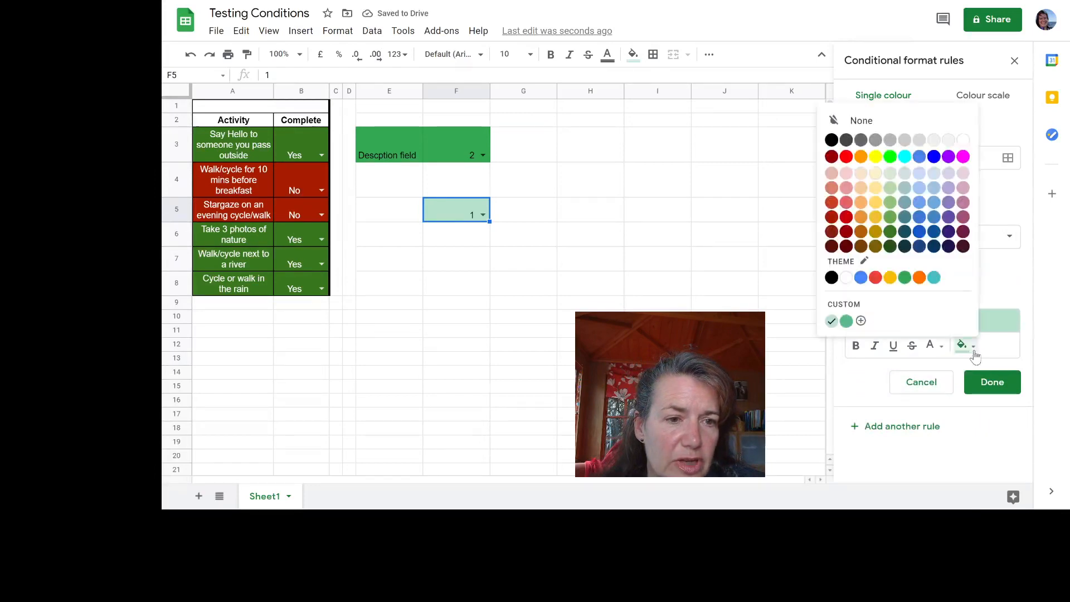
left_click(862, 279)
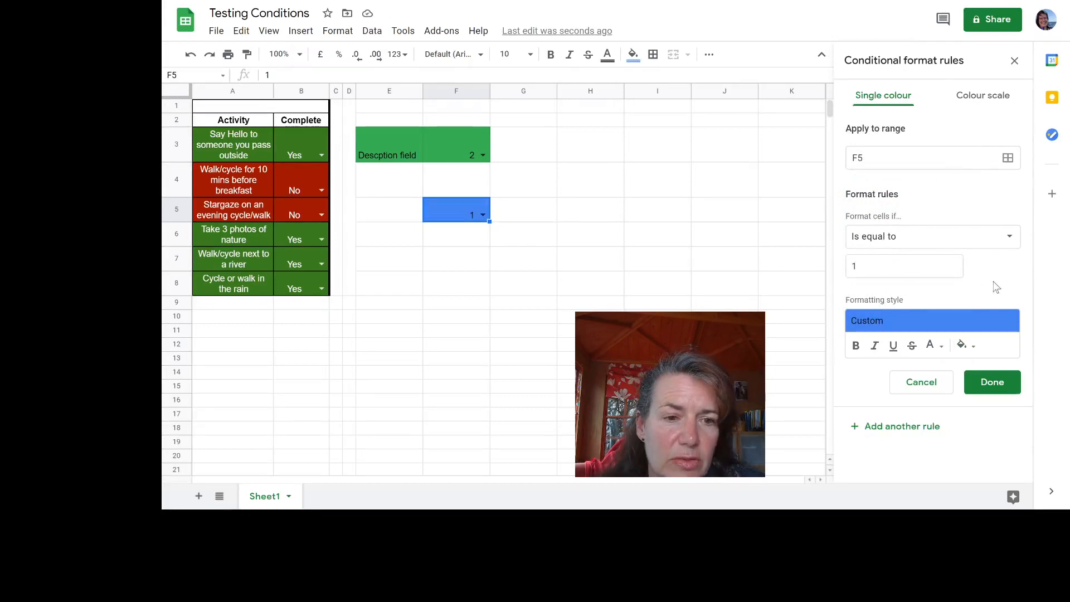
left_click(997, 387)
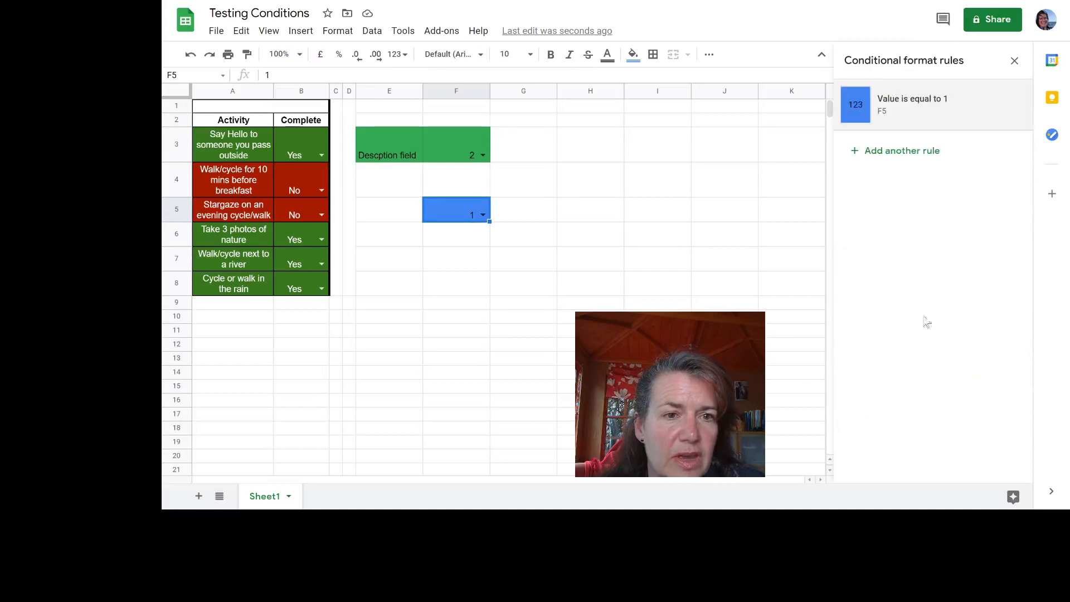
Add another conditional formatting rule for F5 that applies a green fill when the value is equal to 2
left_click(880, 157)
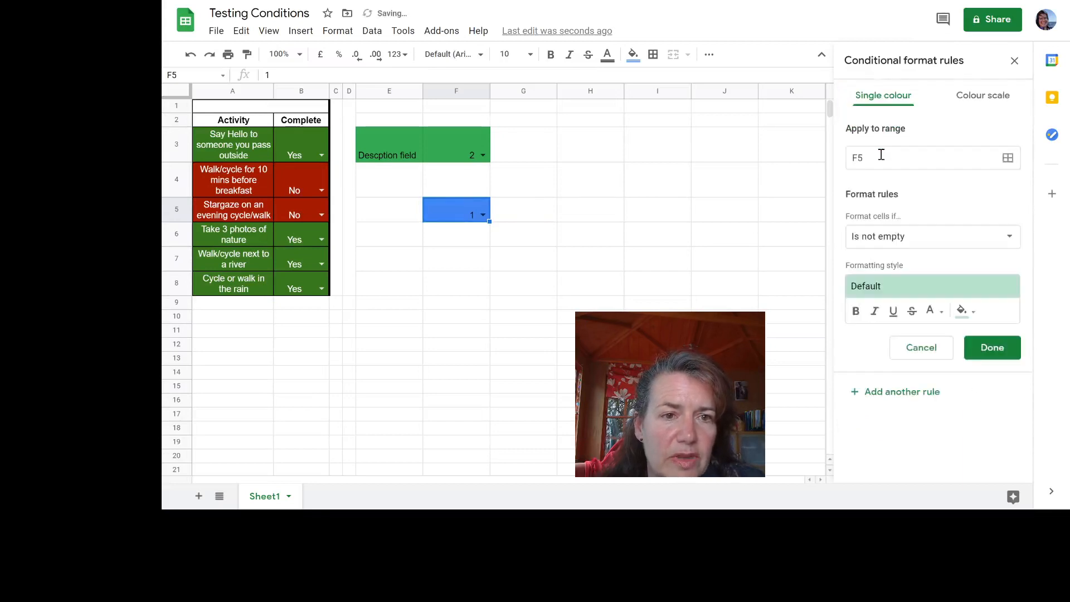
left_click(914, 237)
scroll(922, 346, "down", 2)
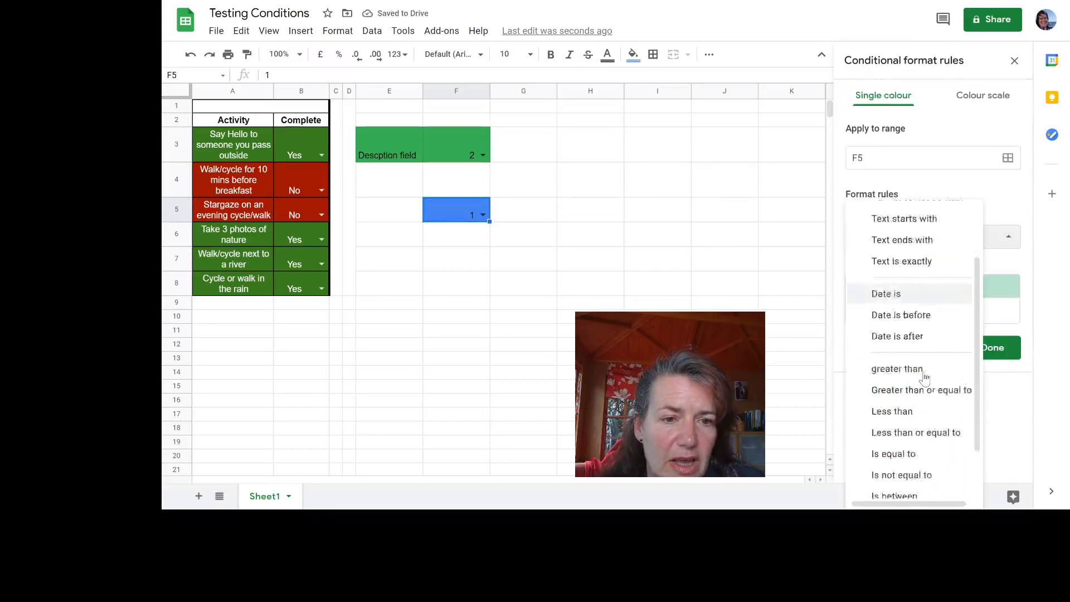
scroll(925, 377, "down", 1)
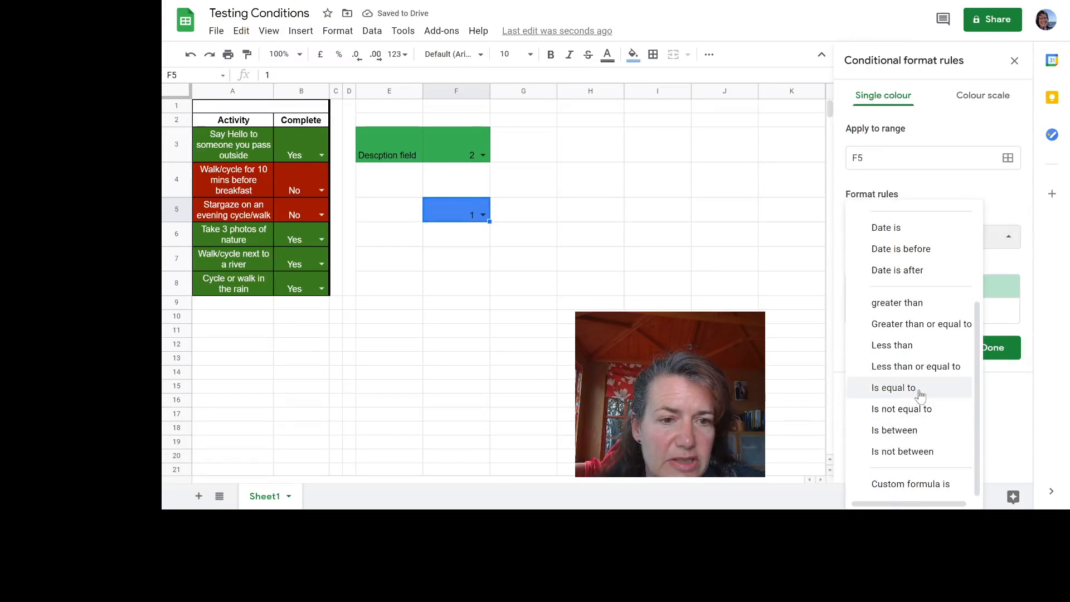
left_click(919, 395)
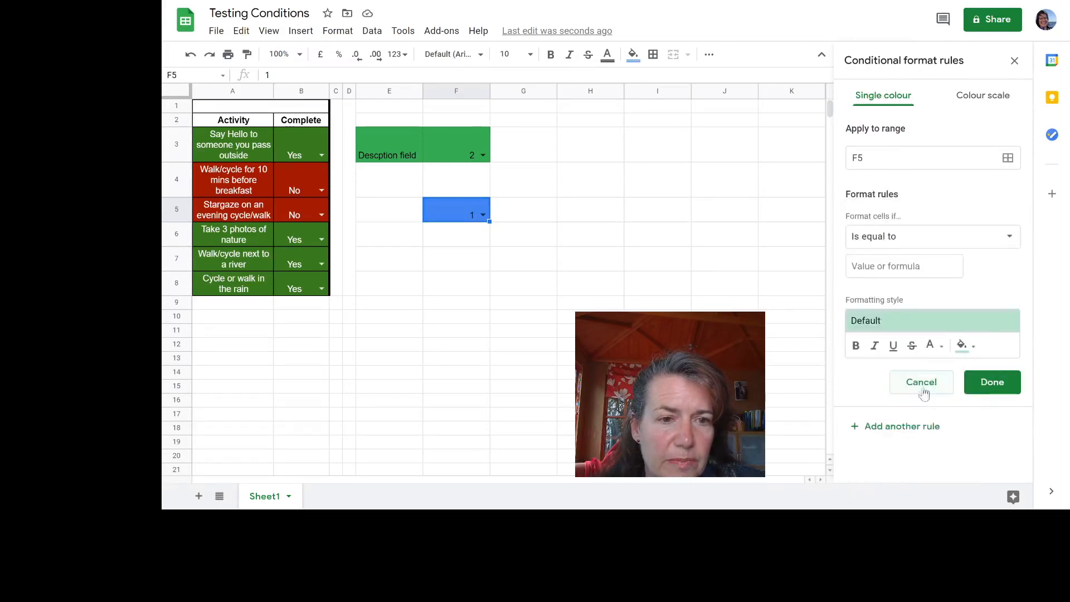
left_click(887, 267)
type("2")
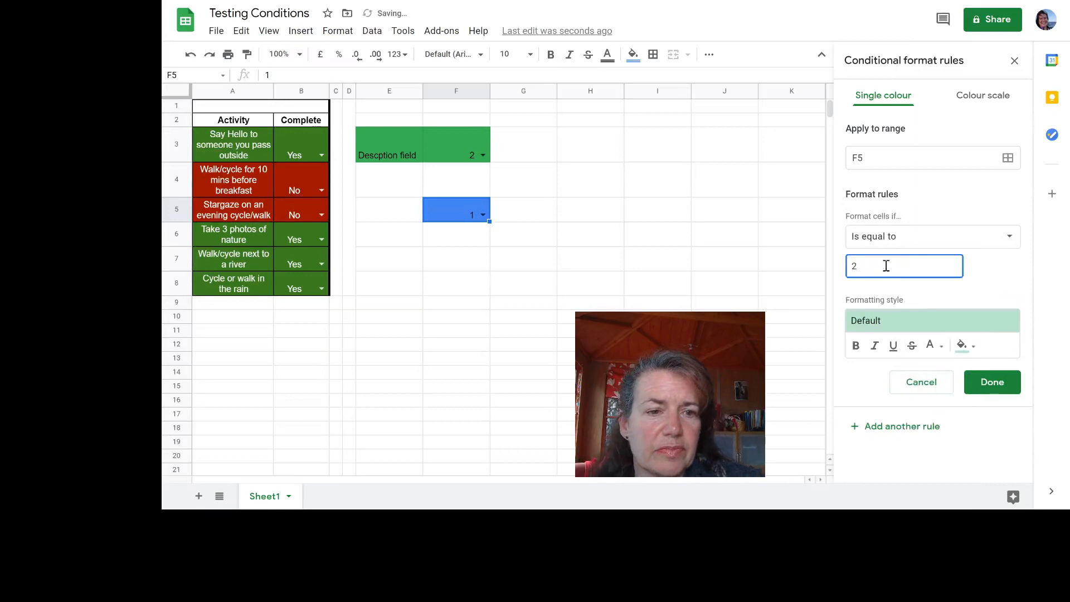
left_click(963, 345)
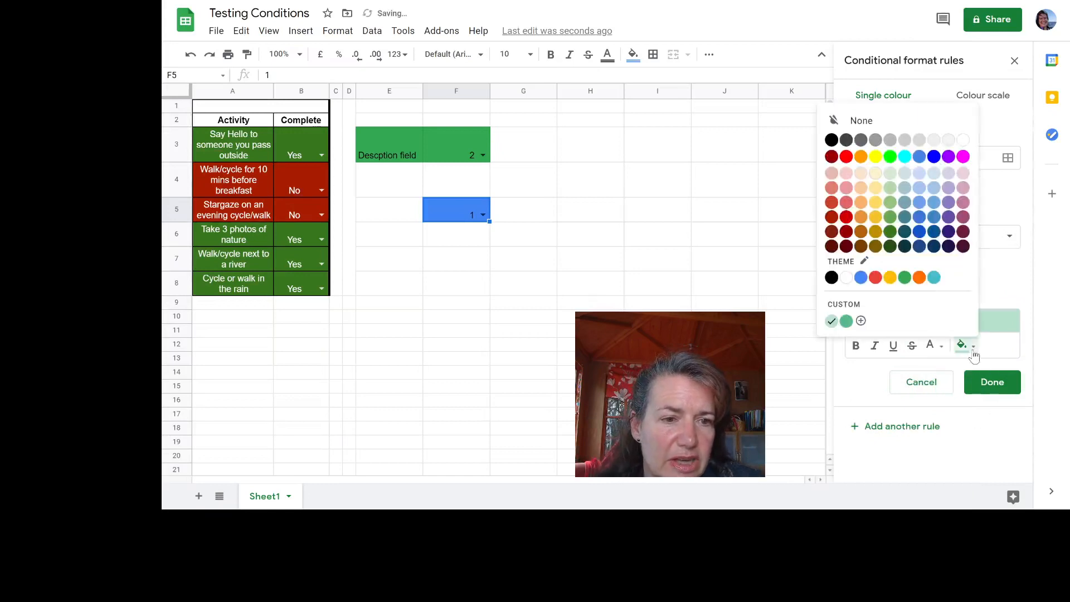
left_click(904, 277)
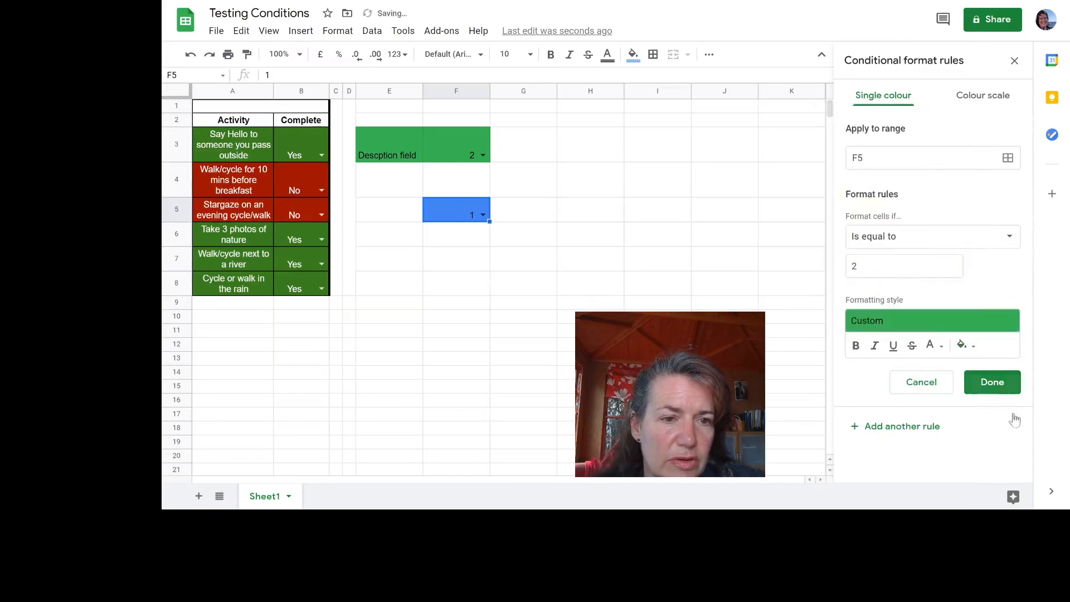
left_click(1001, 385)
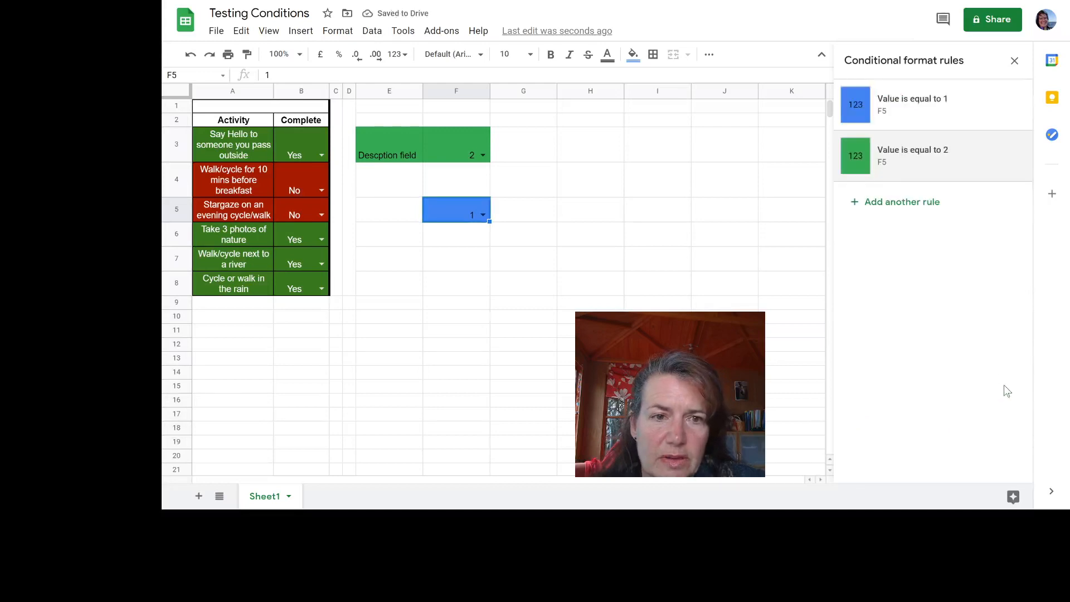
Add a third conditional formatting rule for F5 that applies a red fill when the value is greater than 2
left_click(859, 205)
left_click(946, 248)
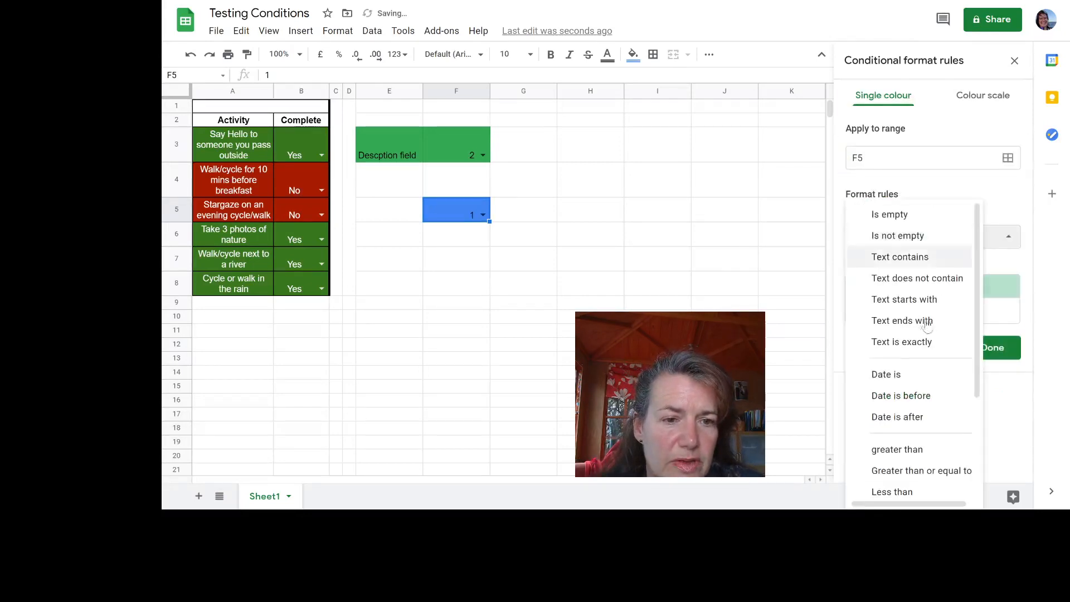
scroll(925, 378, "down", 3)
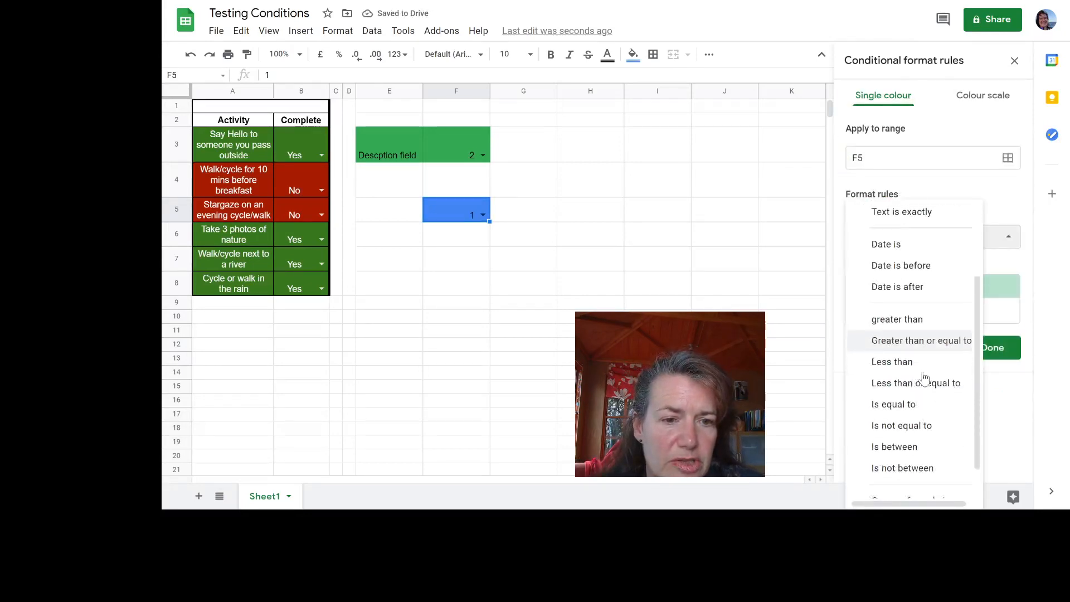
left_click(925, 325)
left_click(895, 269)
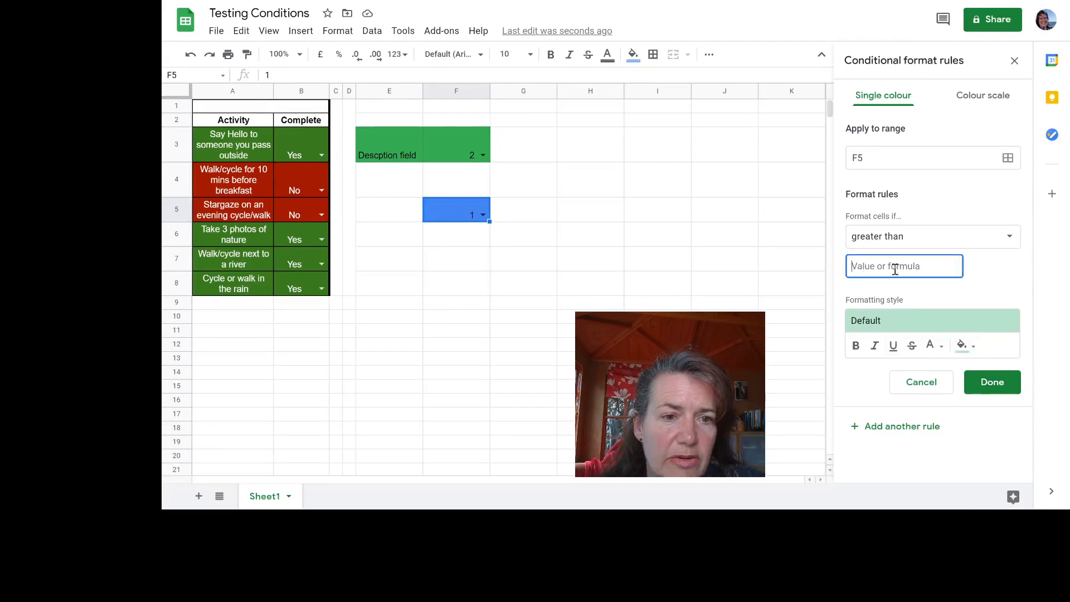
type("2")
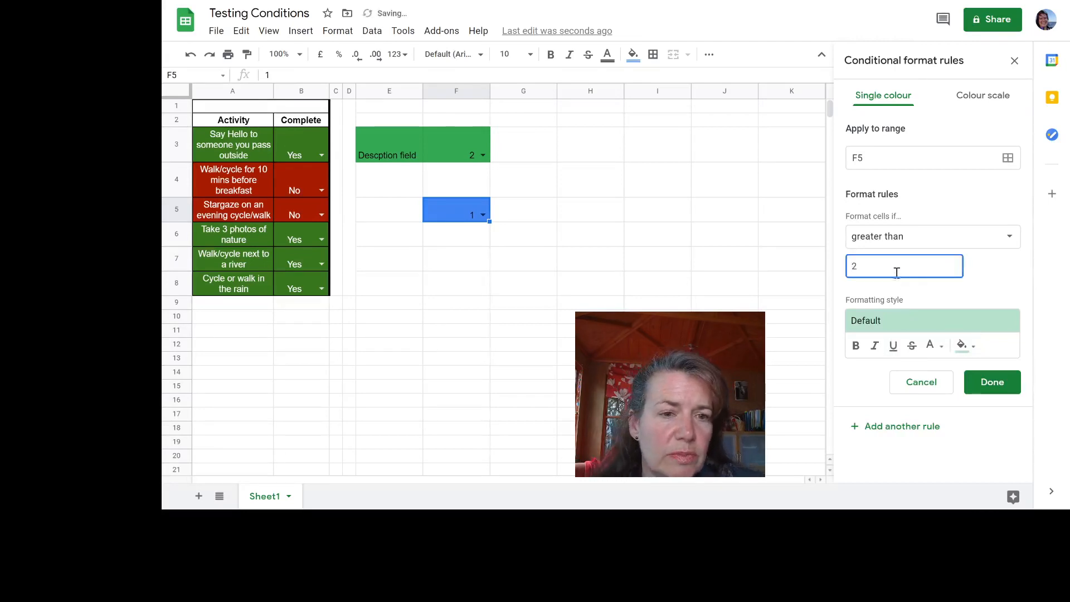
left_click(974, 348)
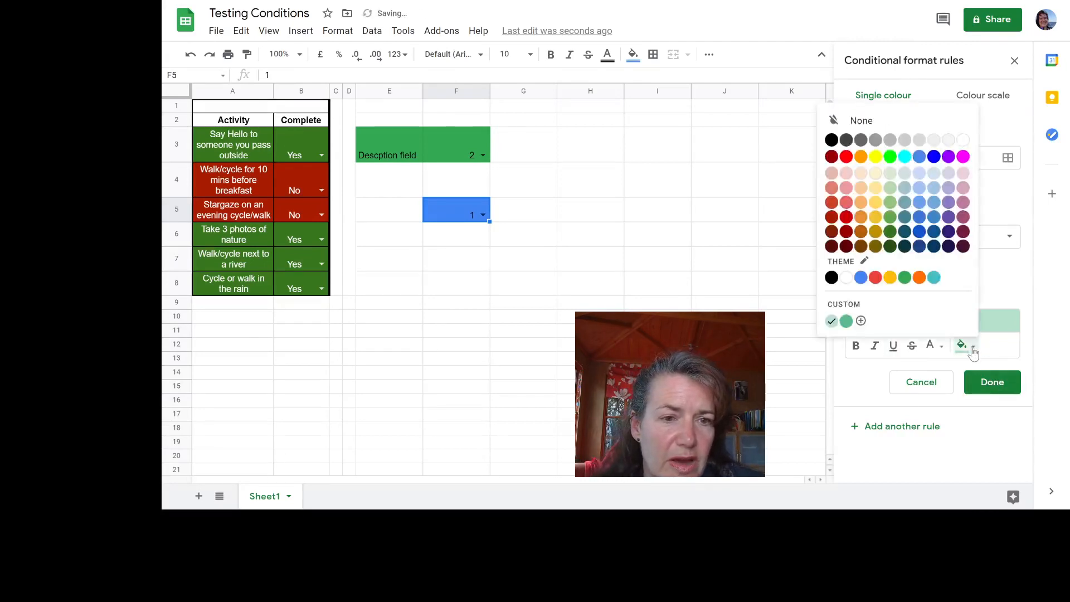
left_click(875, 277)
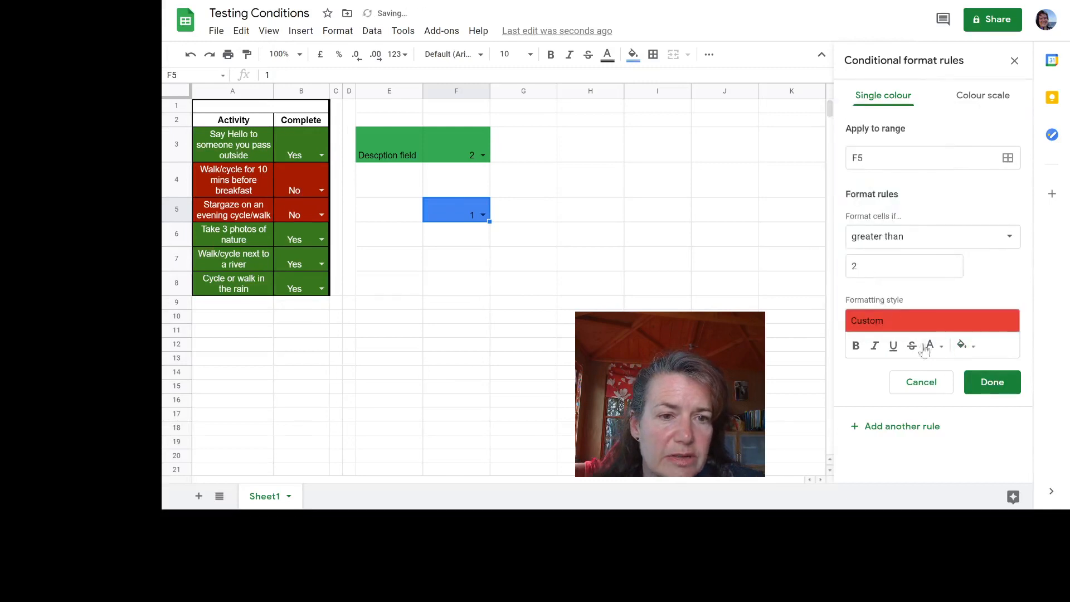
left_click(997, 390)
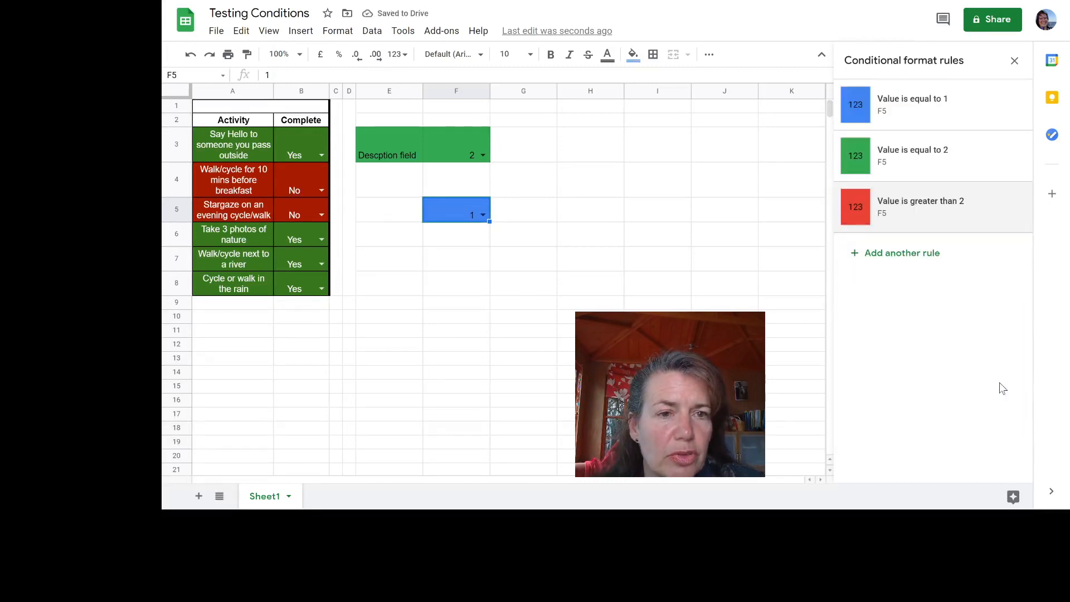
Test the colour rules by choosing 2 and then 3 from the drop-down list in cell F5
left_click(484, 216)
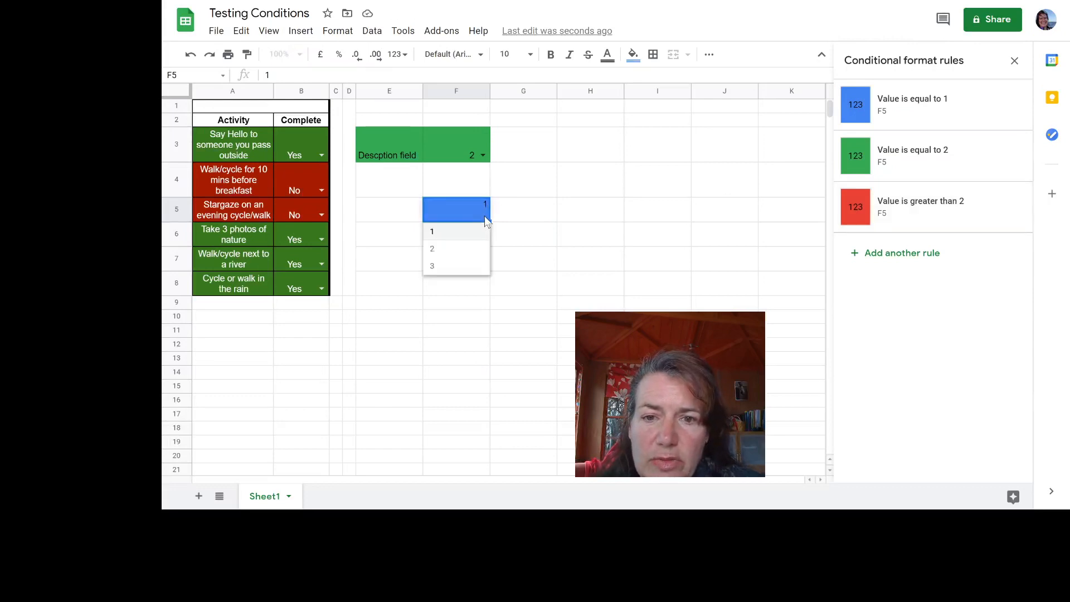
left_click(470, 249)
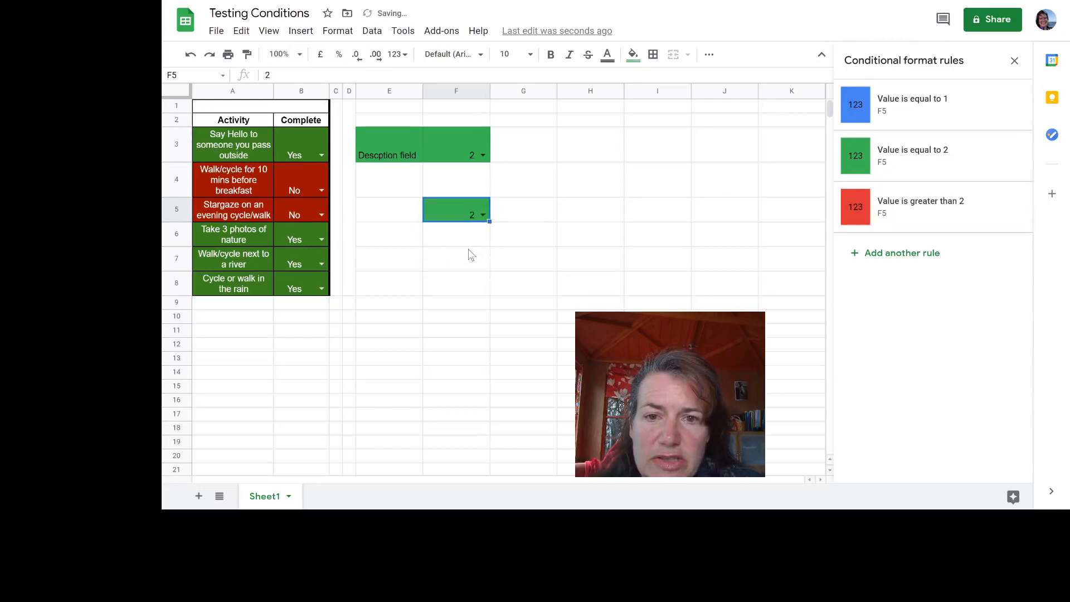
left_click(483, 217)
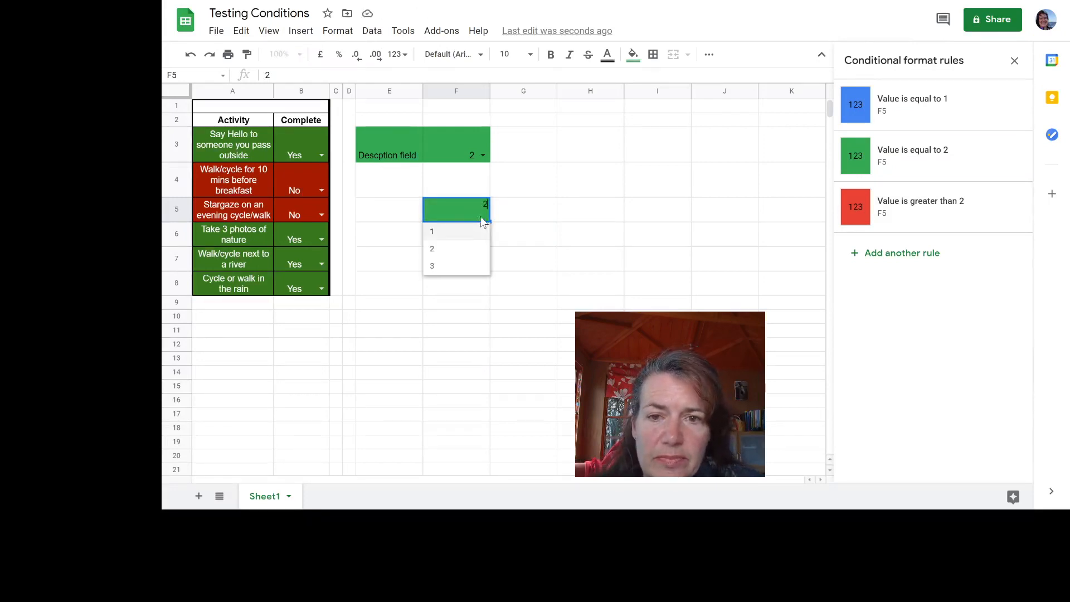
left_click(458, 268)
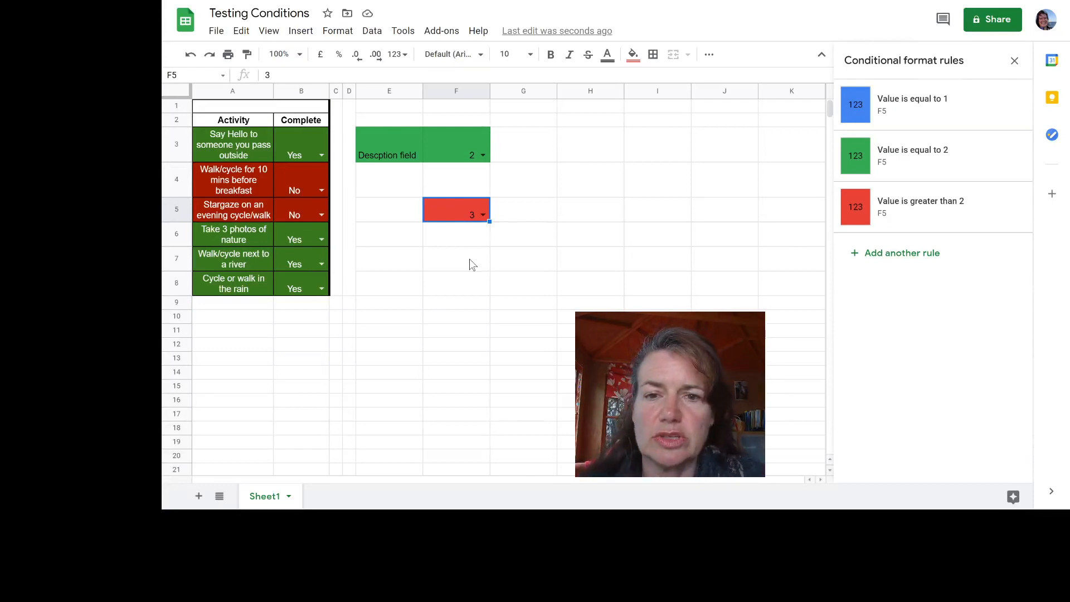
Enter the label "Descprtion Field" in cell E5, beside the drop-down cell F5
left_click(396, 219)
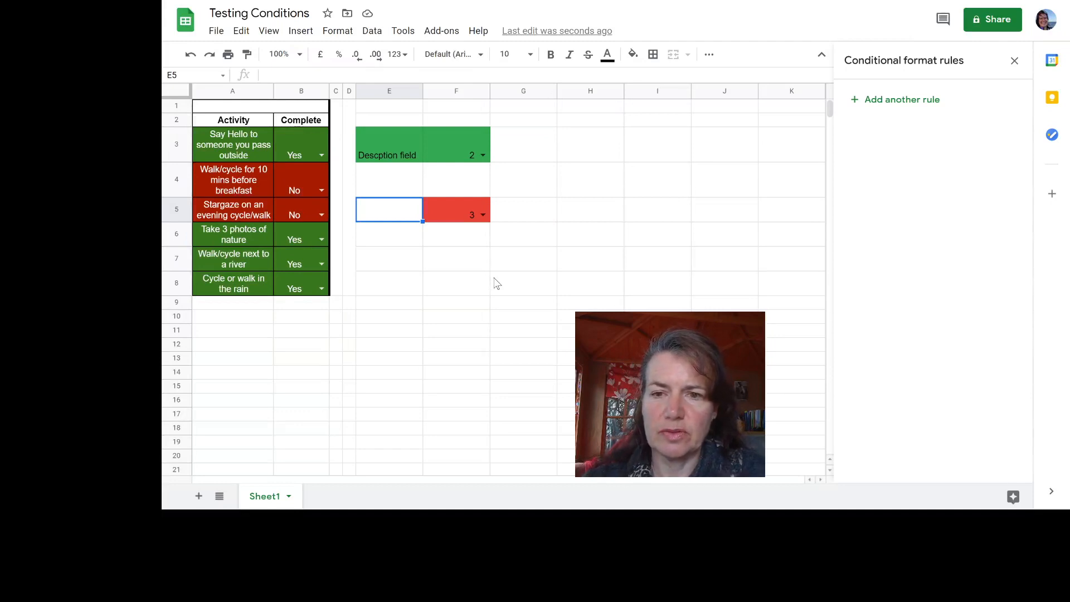
type("D")
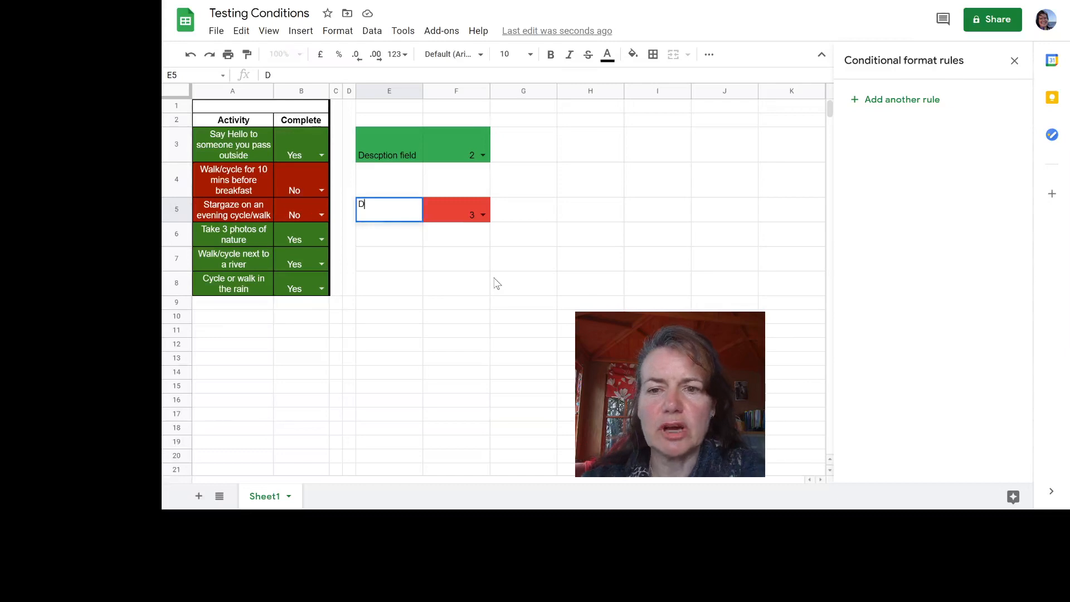
type("escprio")
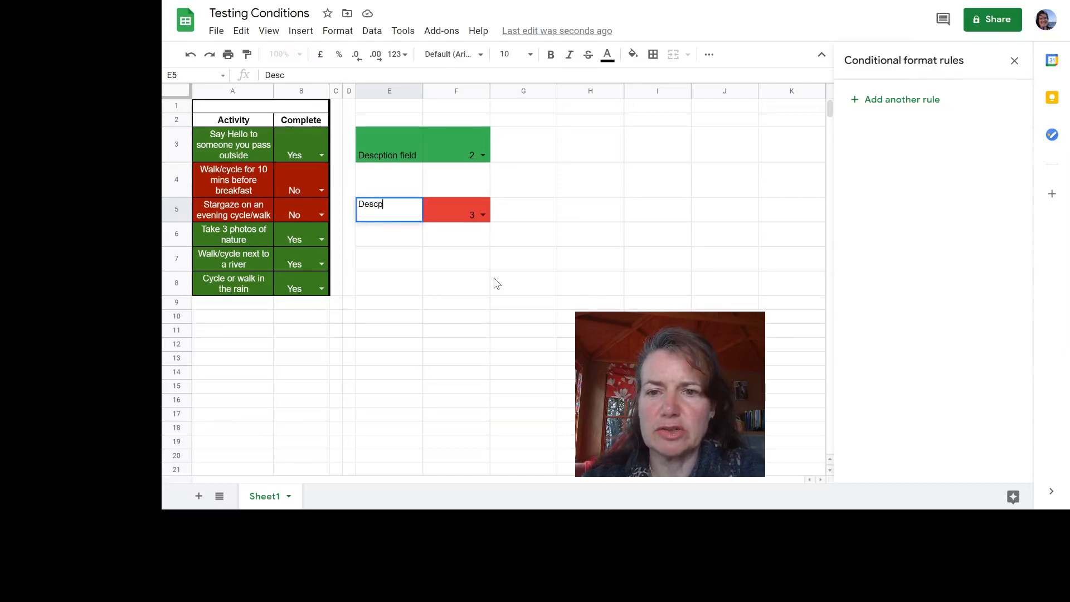
key("BackSpace")
key("BackSpace")
type("tion ")
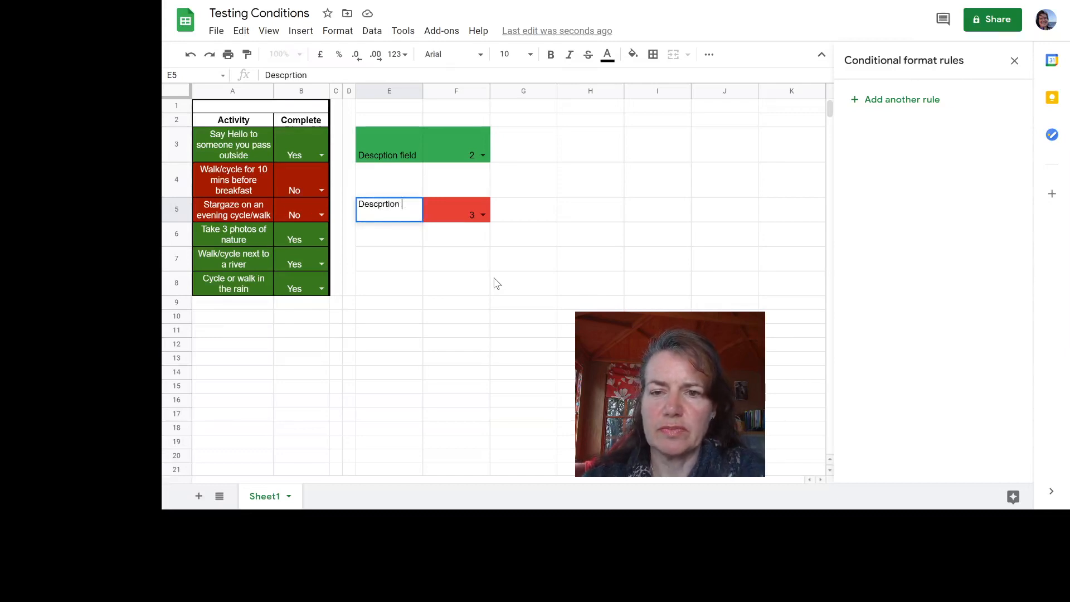
type("Field")
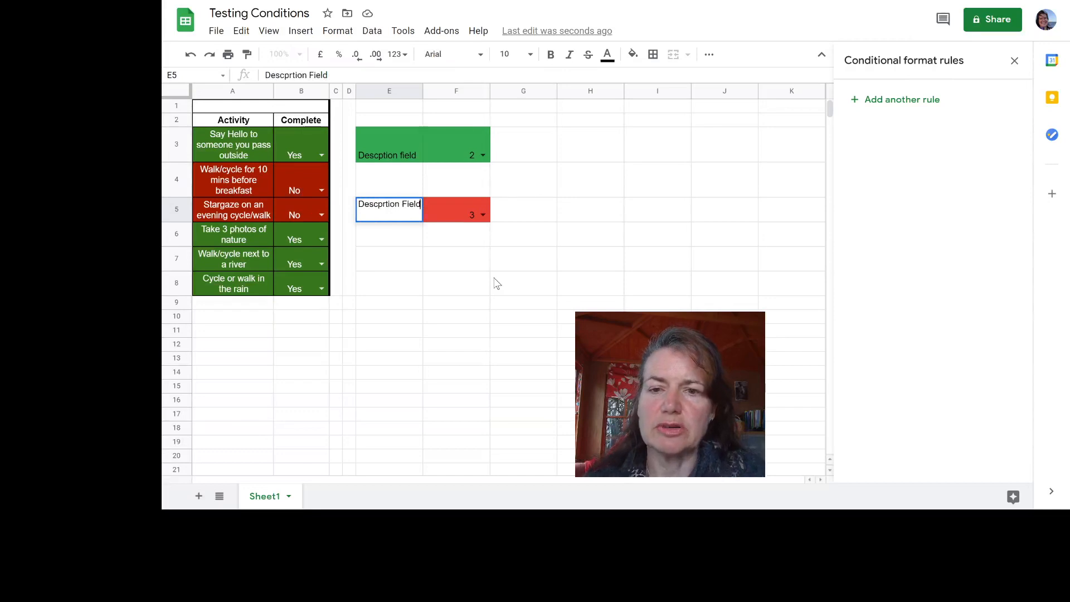
left_click(494, 282)
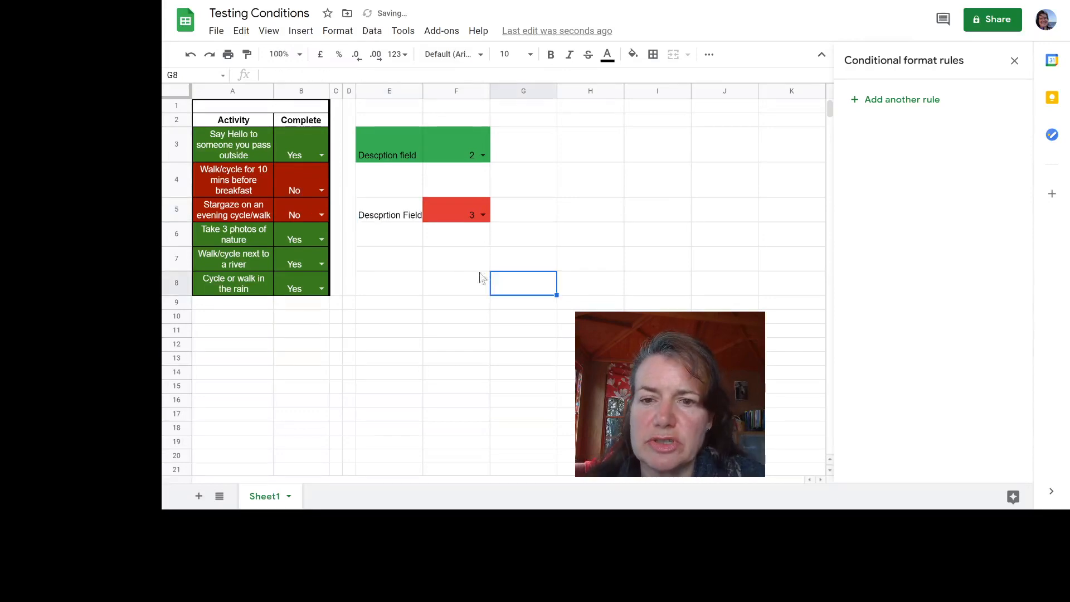
Start a single-colour conditional formatting rule for label cell E5 using the custom formula =f5=1
left_click(393, 216)
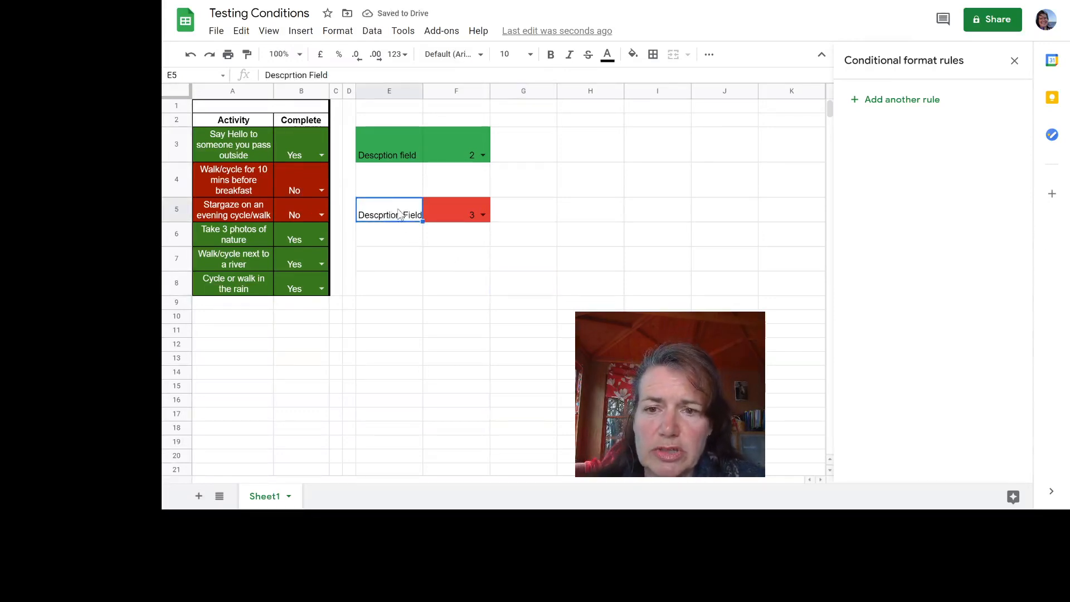
left_click(342, 33)
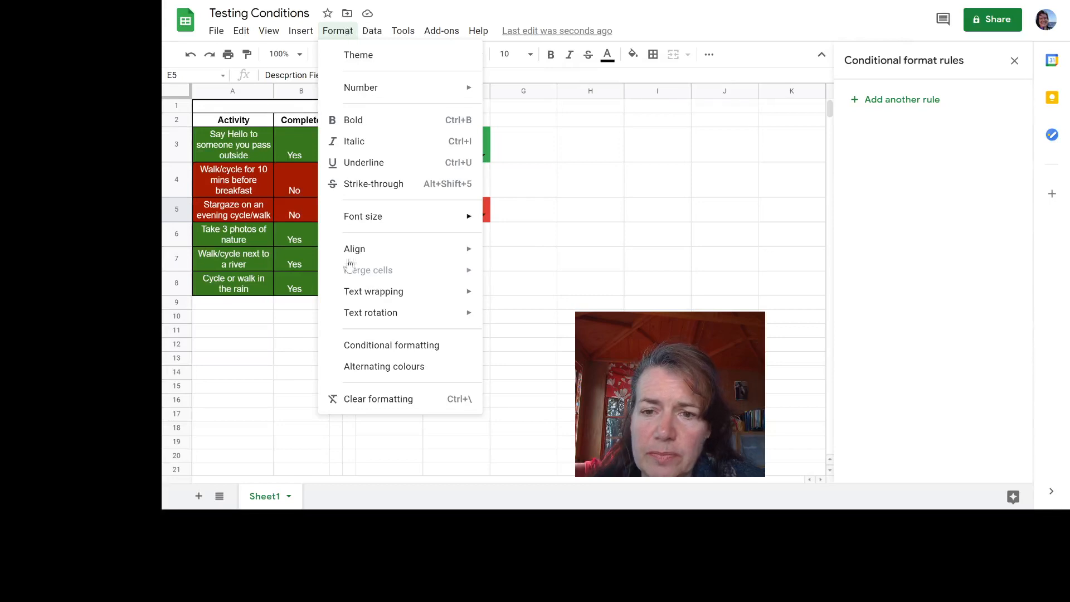
left_click(368, 347)
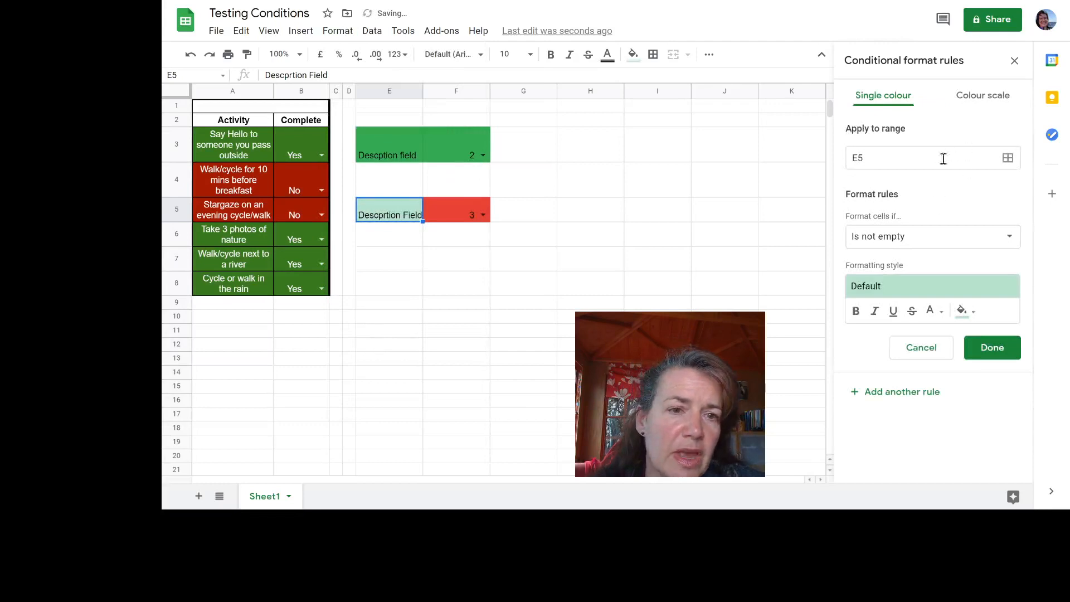
left_click(896, 237)
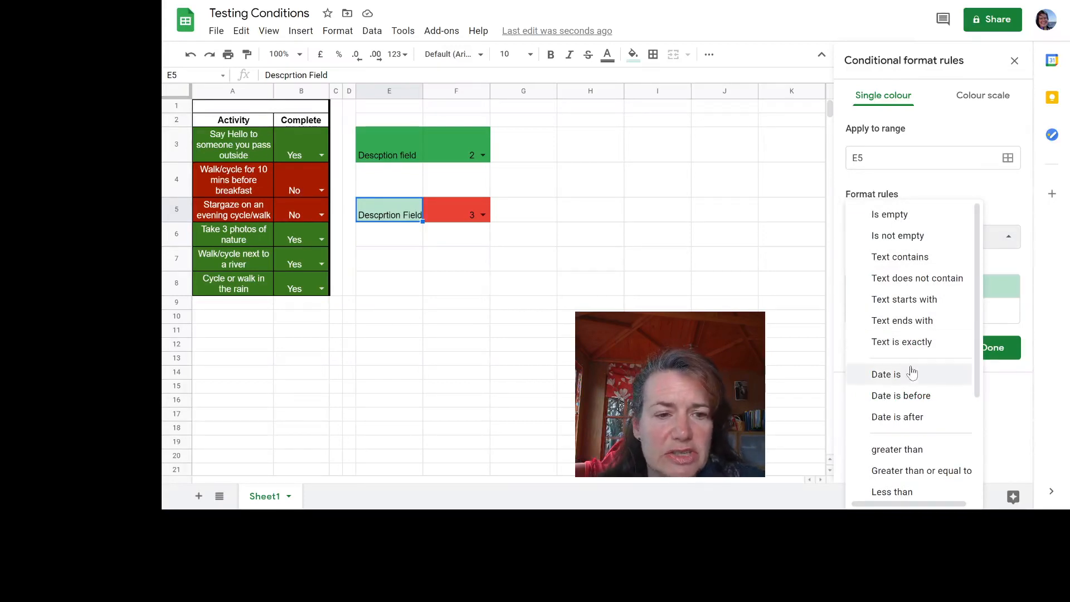
scroll(914, 376, "down", 3)
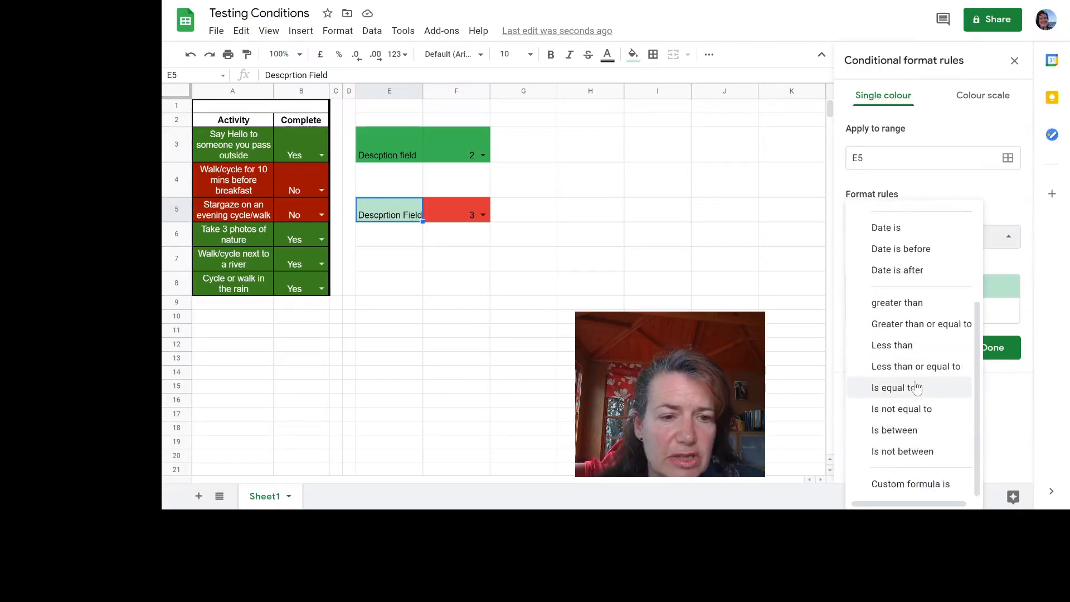
left_click(903, 484)
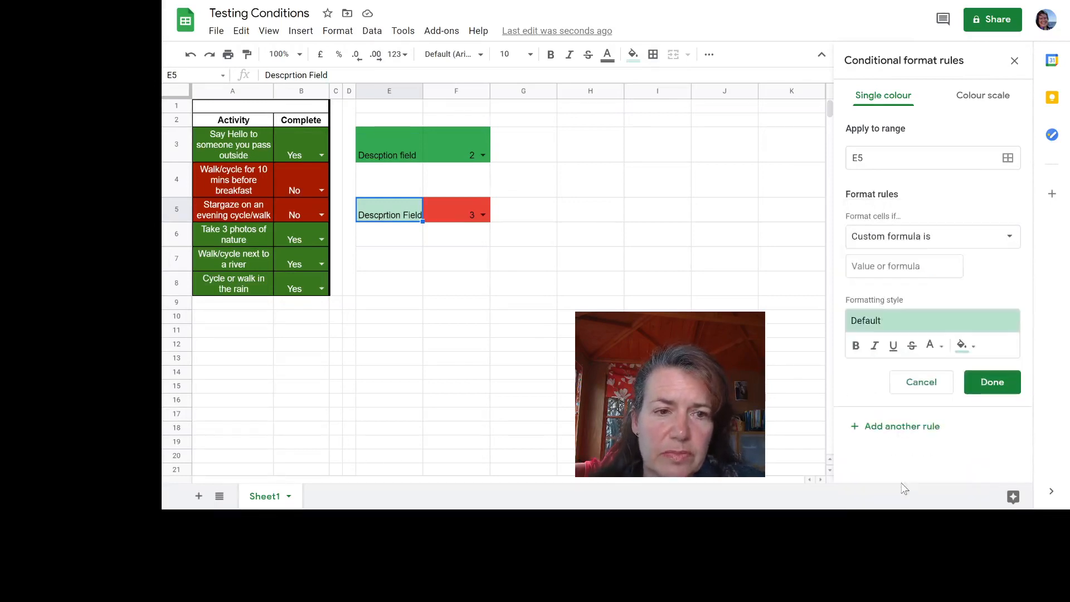
left_click(879, 272)
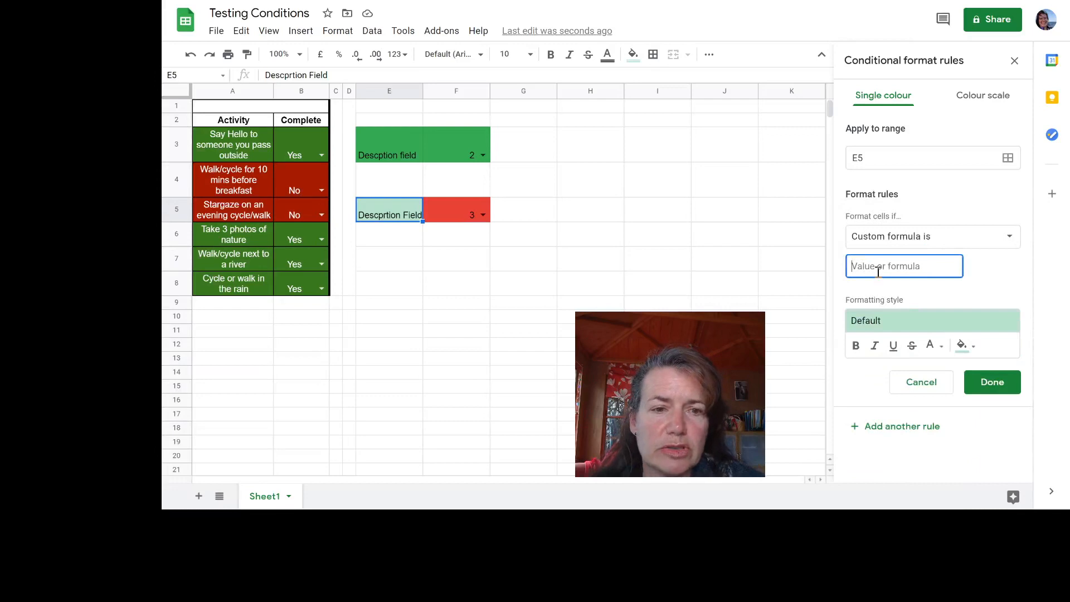
type("=")
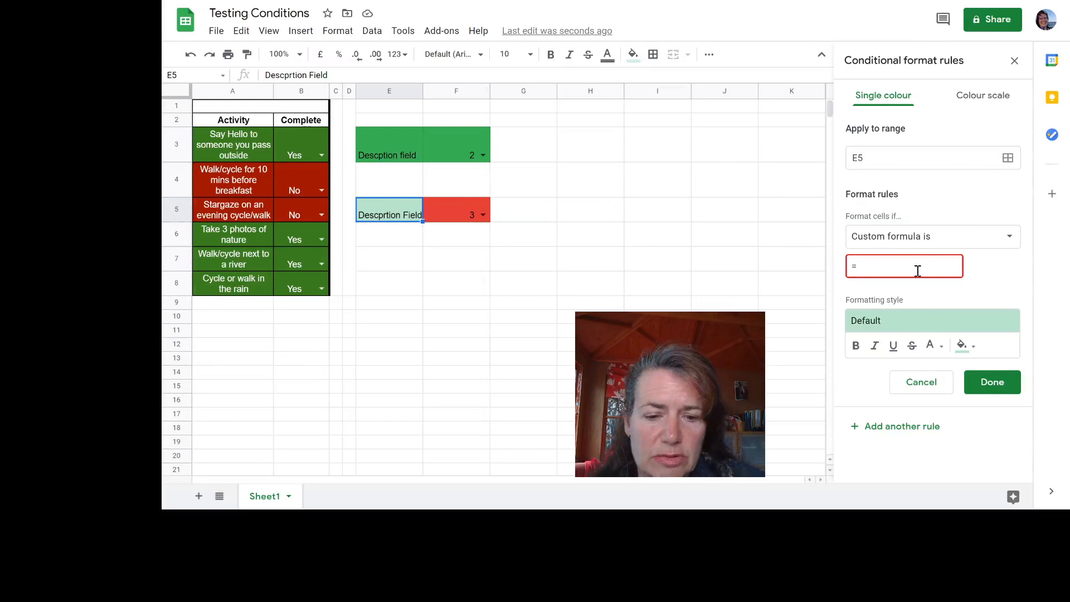
type("f5")
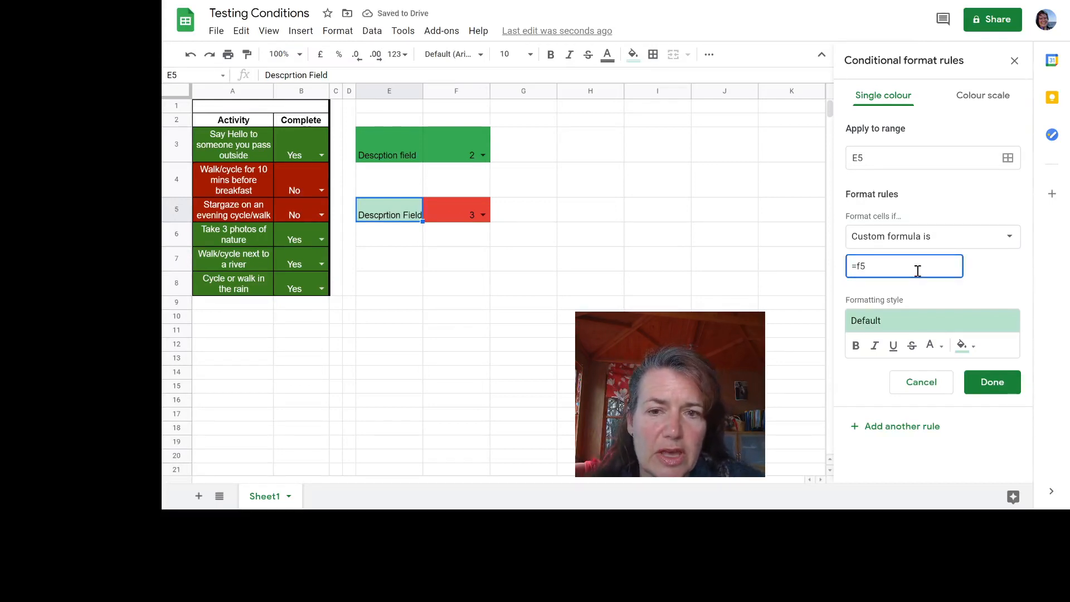
type("=")
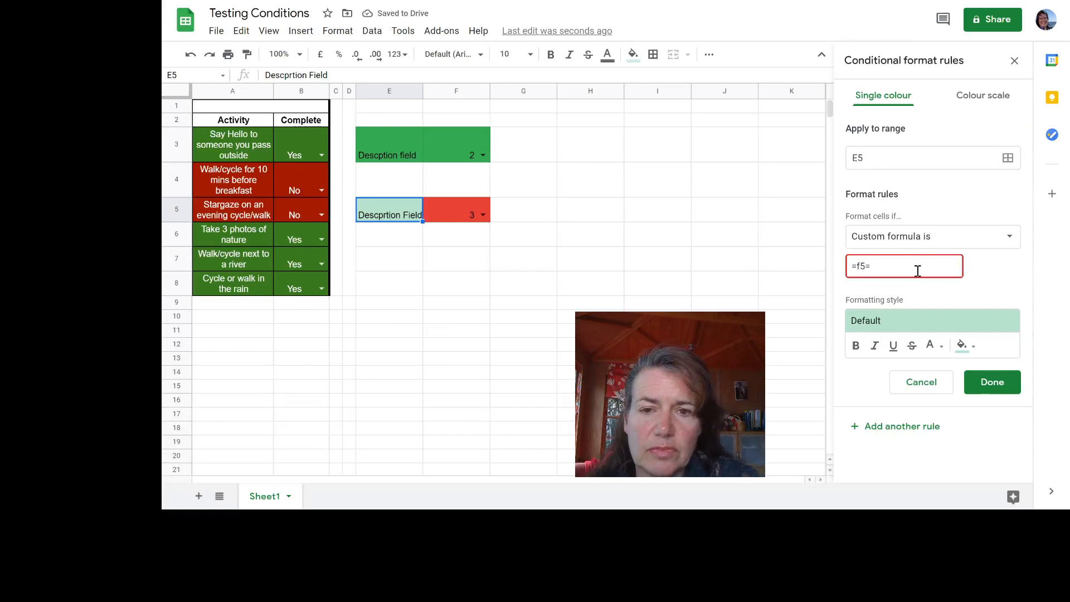
type("1")
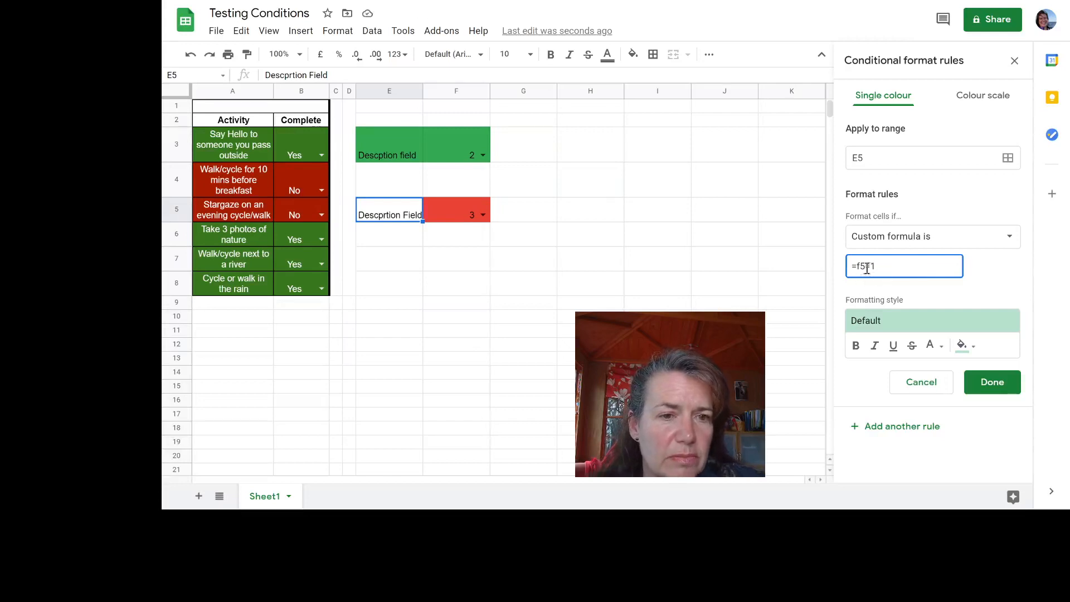
Give the E5 custom formula rule a blue fill and save it
left_click(973, 350)
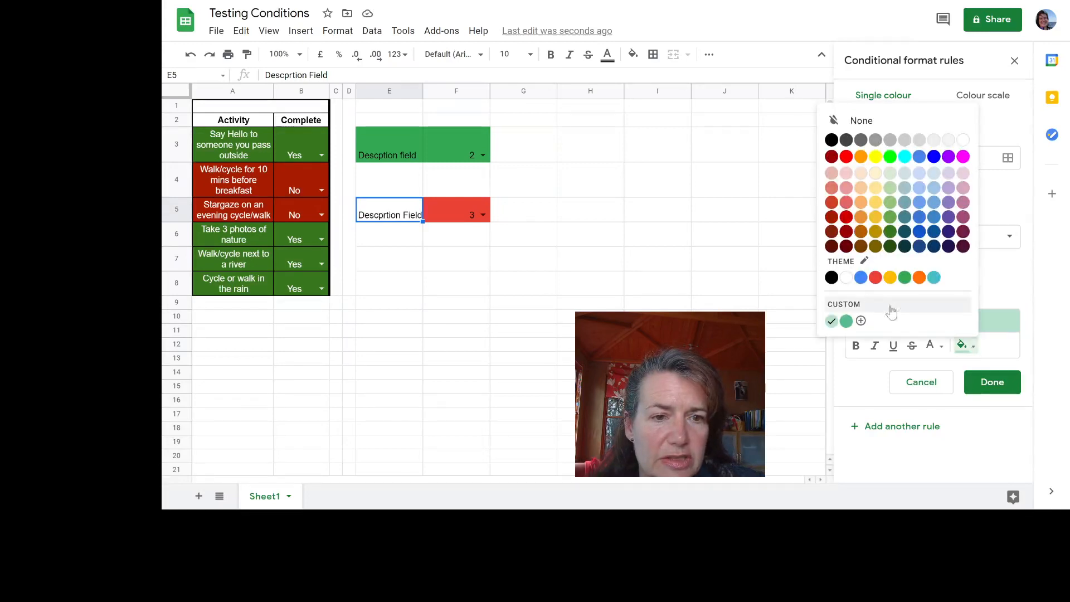
left_click(862, 278)
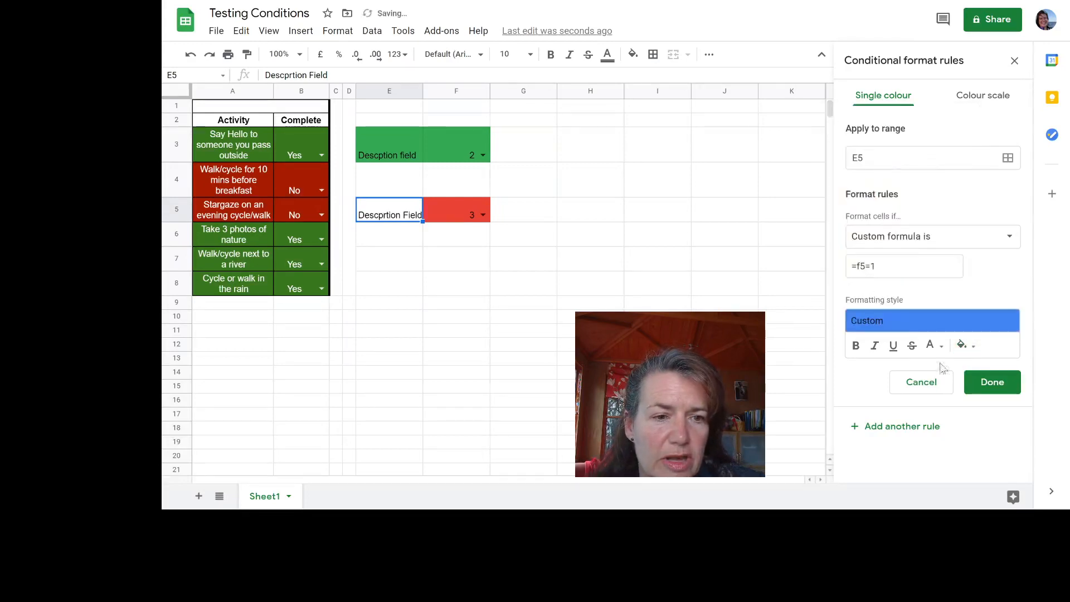
left_click(992, 384)
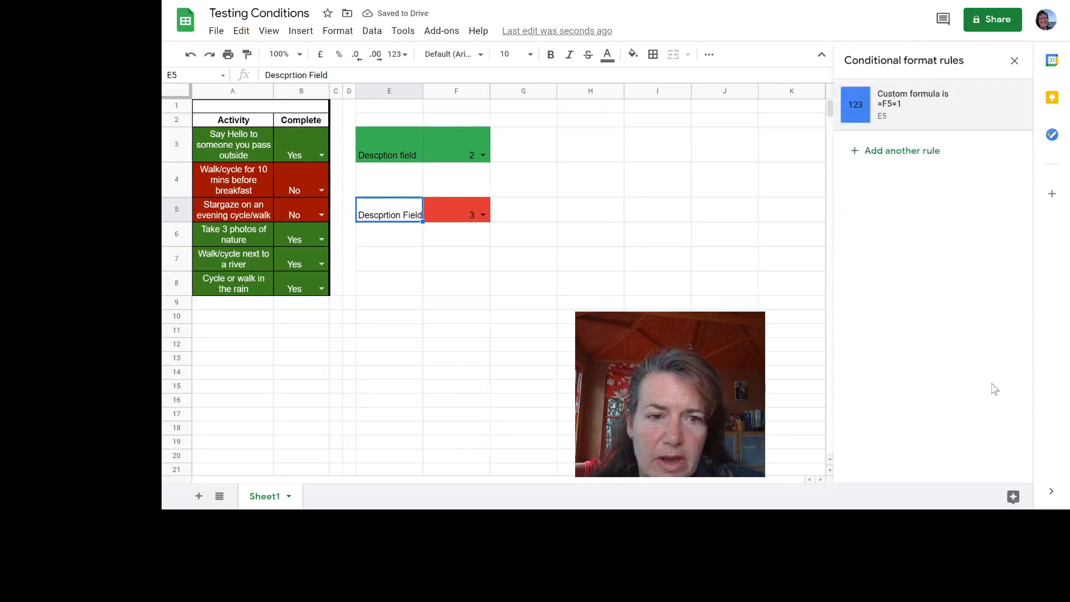
Add another conditional formatting rule for E5 that applies a green fill with the custom formula =f5=2
left_click(883, 150)
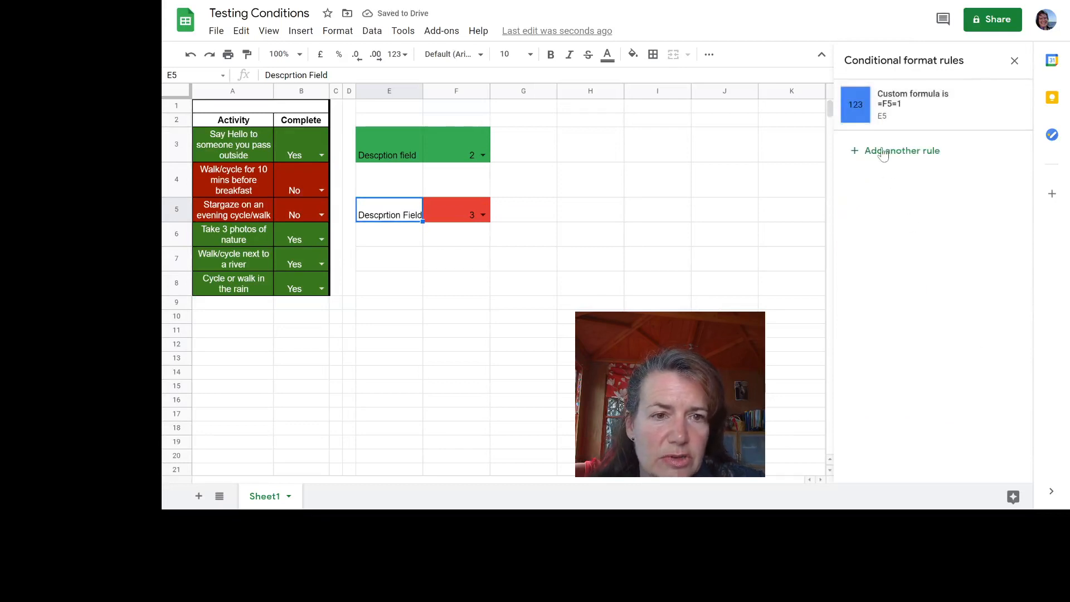
left_click(905, 237)
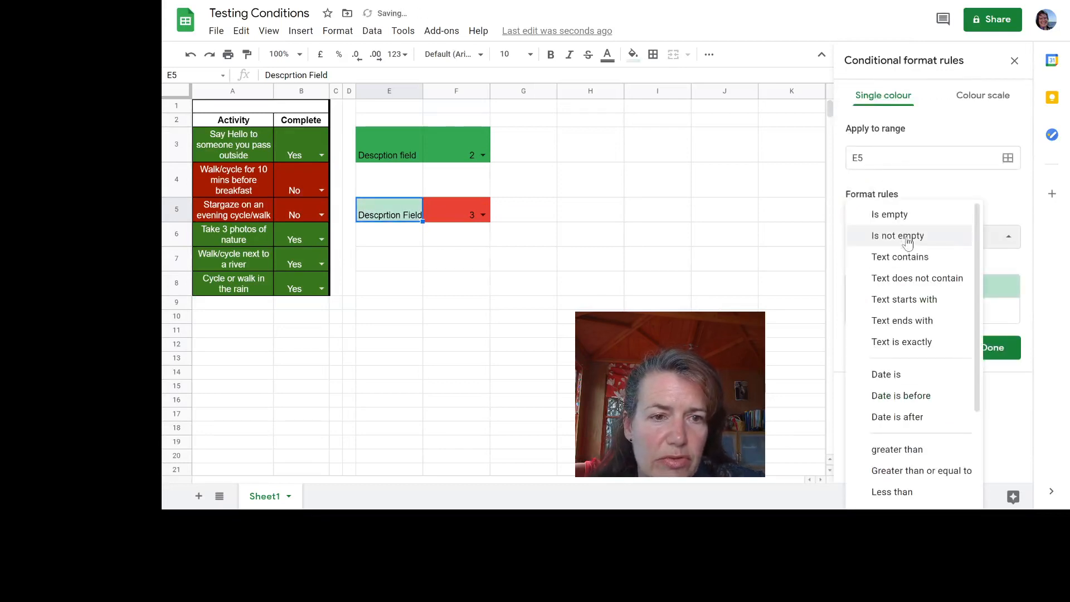
scroll(927, 320, "down", 3)
left_click(931, 485)
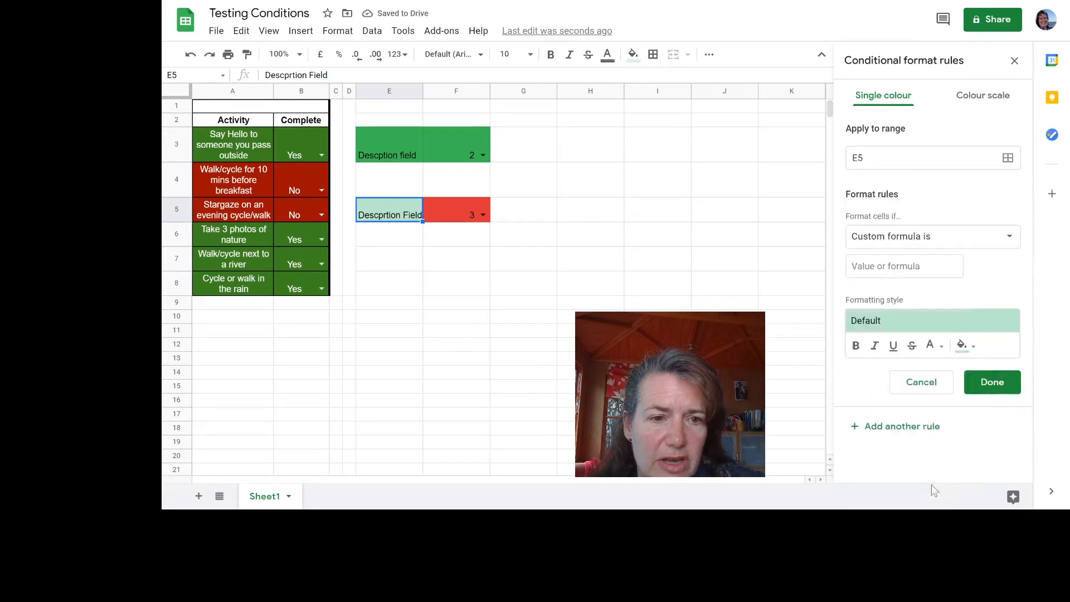
left_click(875, 266)
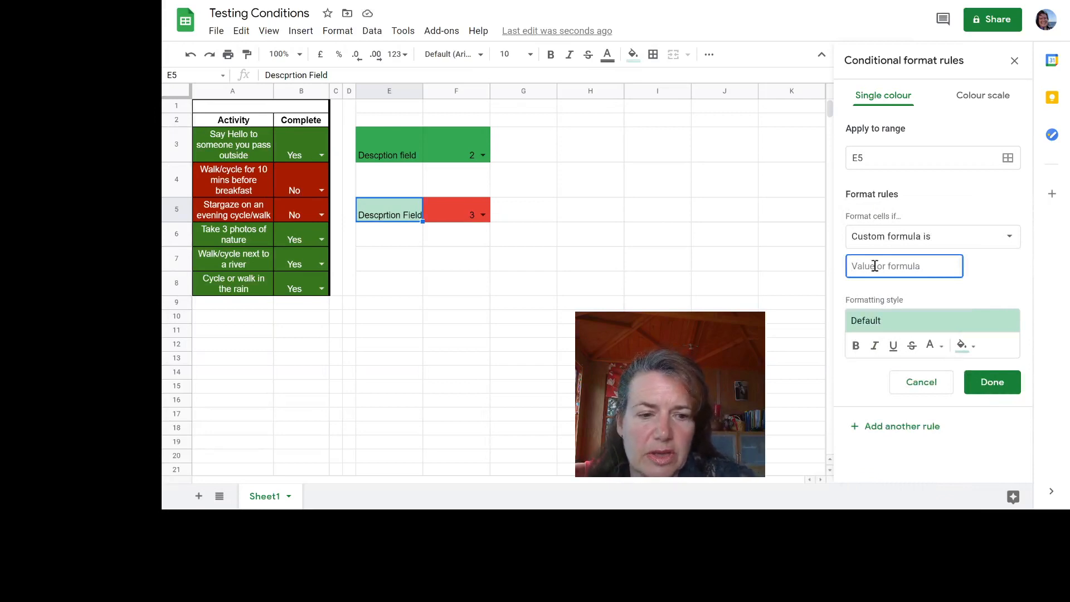
type("=f5=")
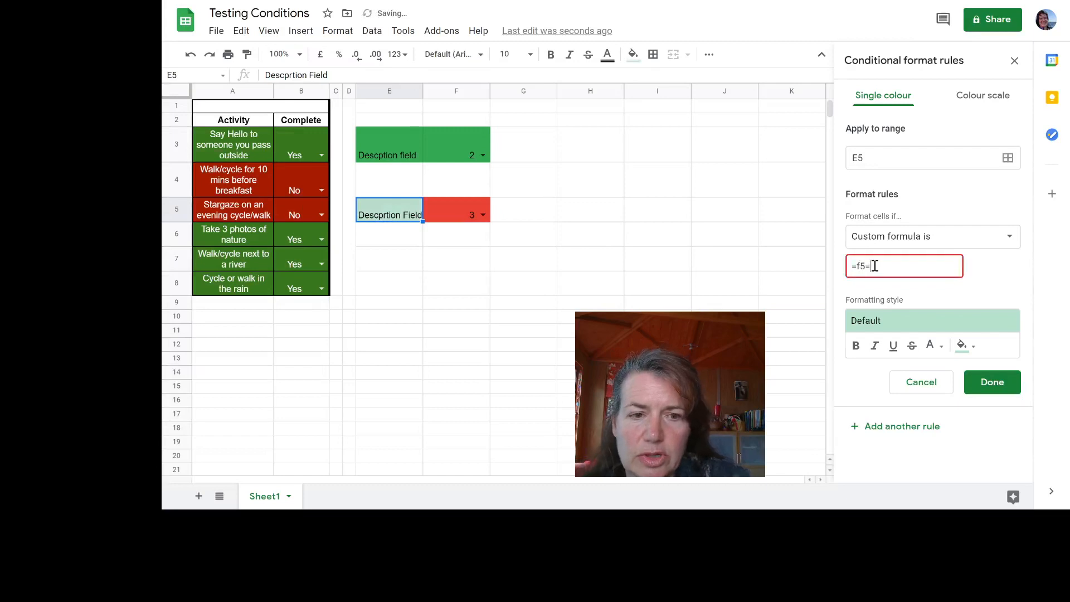
type("2")
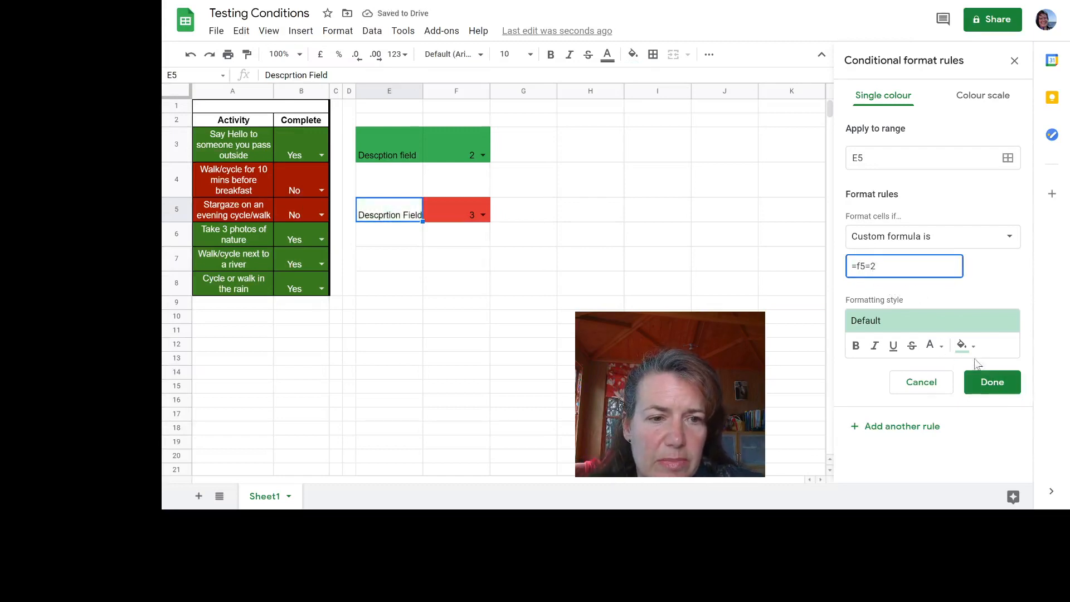
left_click(964, 346)
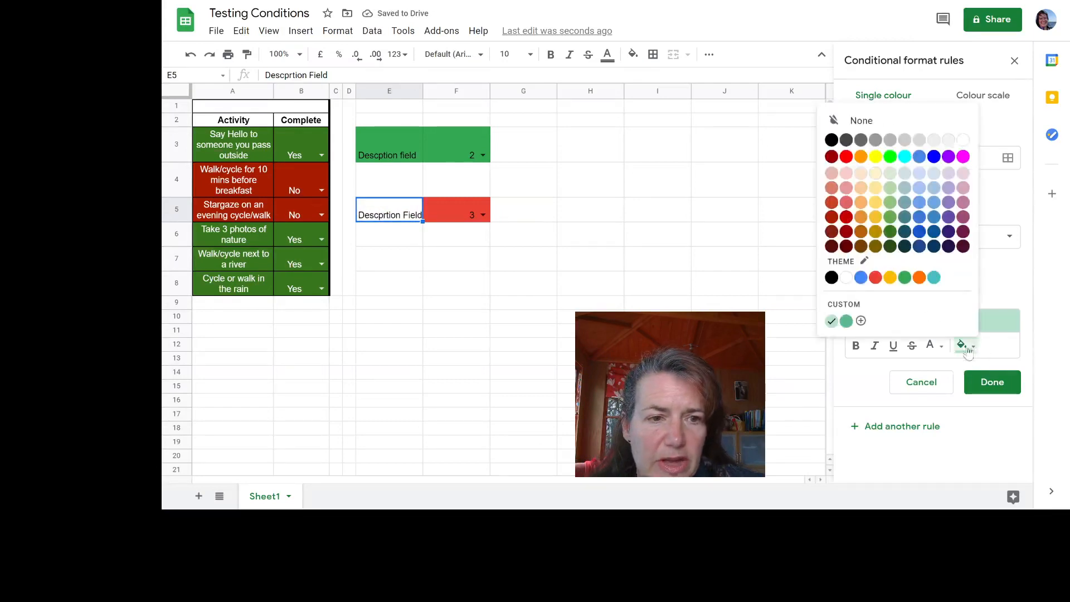
left_click(904, 279)
left_click(993, 382)
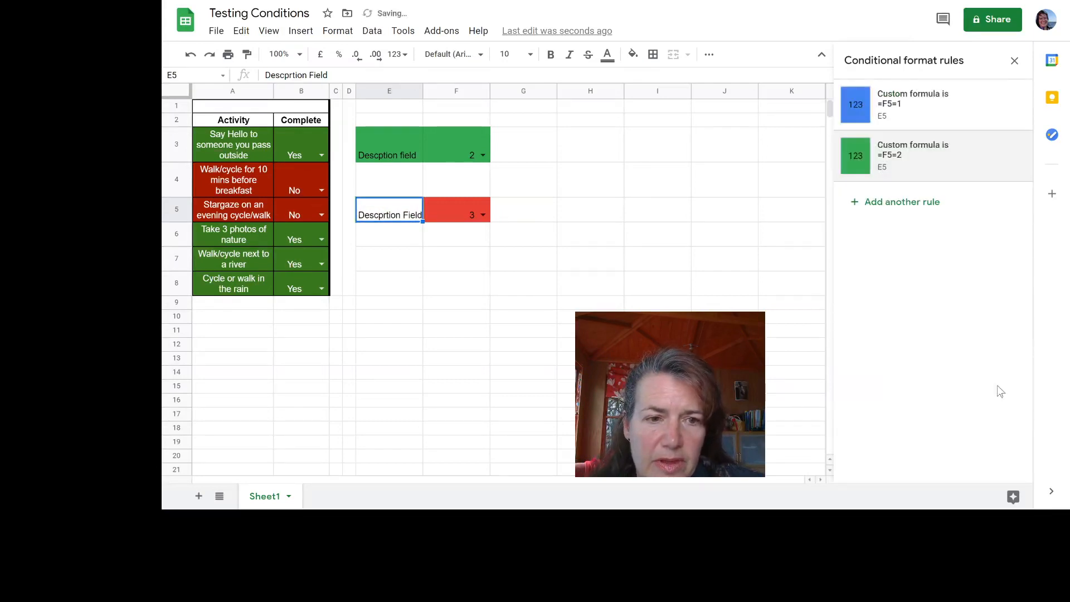
Add a third conditional formatting rule for E5 that applies a red fill with the custom formula =f5>2
left_click(896, 204)
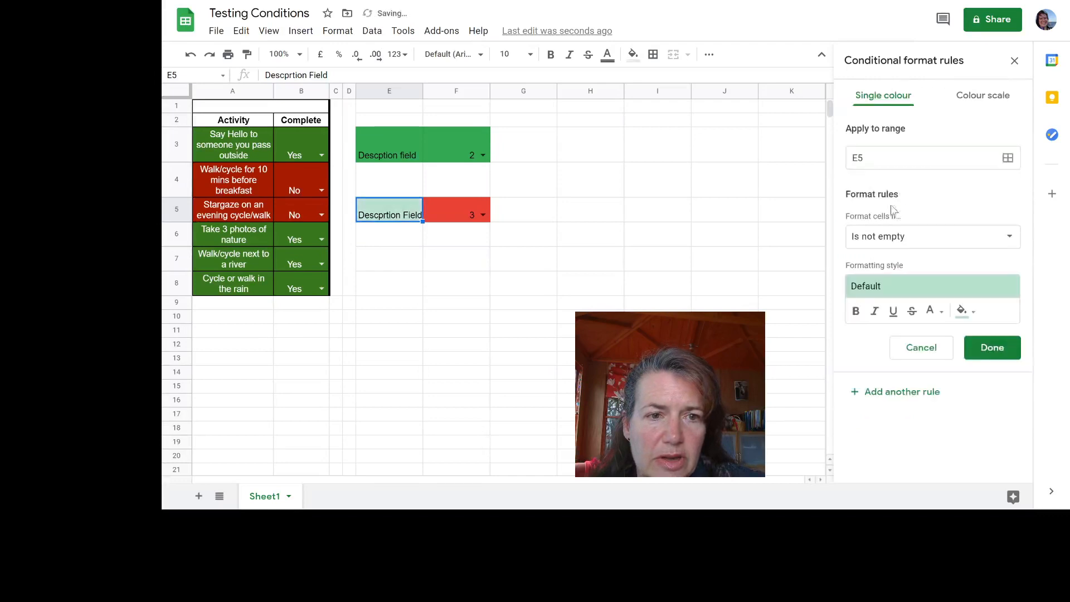
left_click(907, 240)
scroll(903, 311, "down", 3)
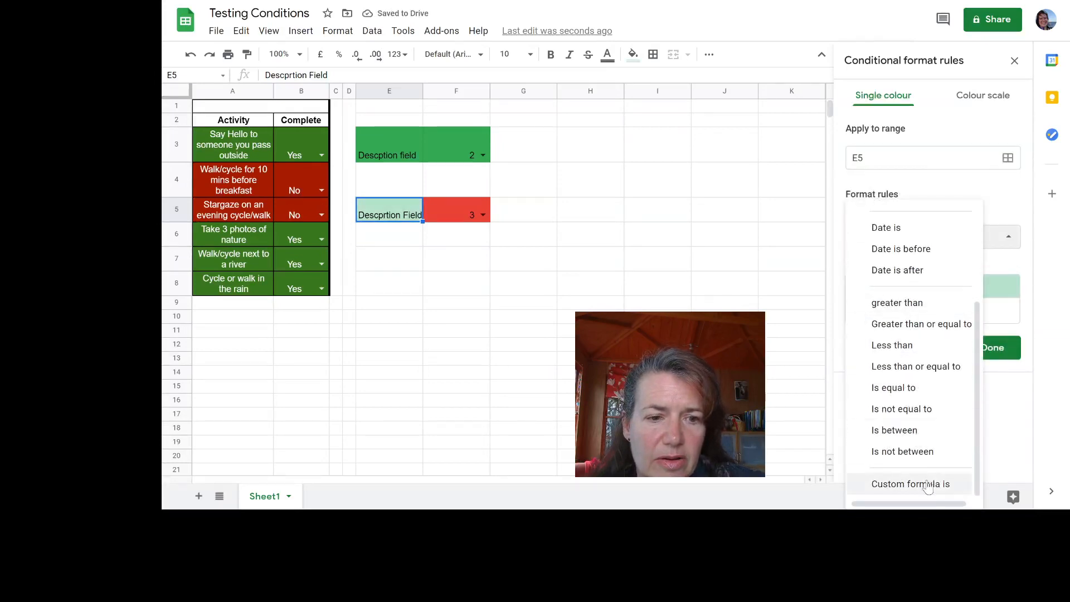
left_click(928, 487)
left_click(880, 265)
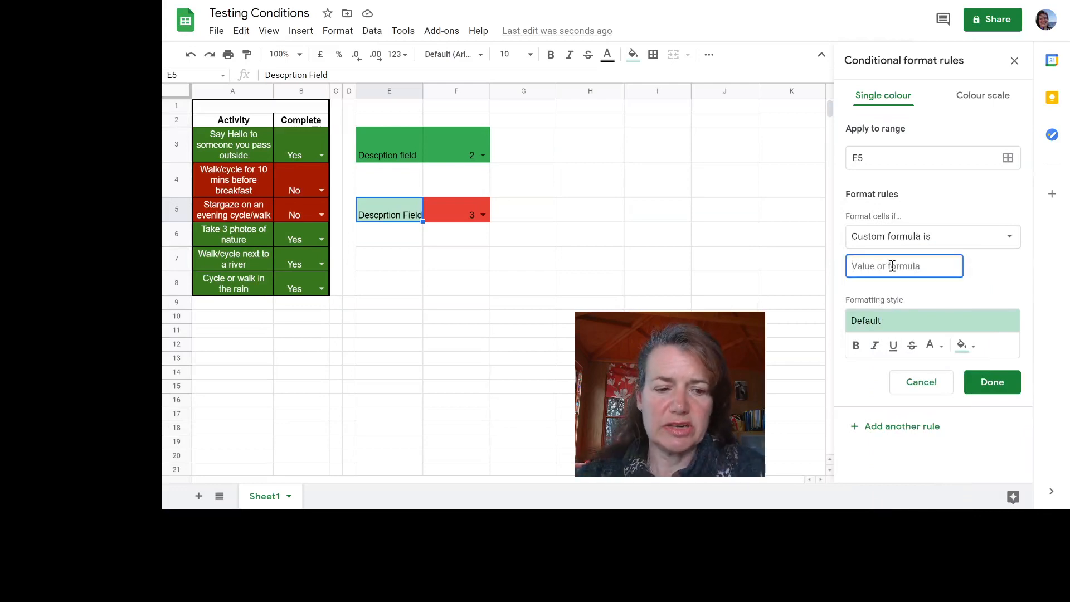
type("=f5")
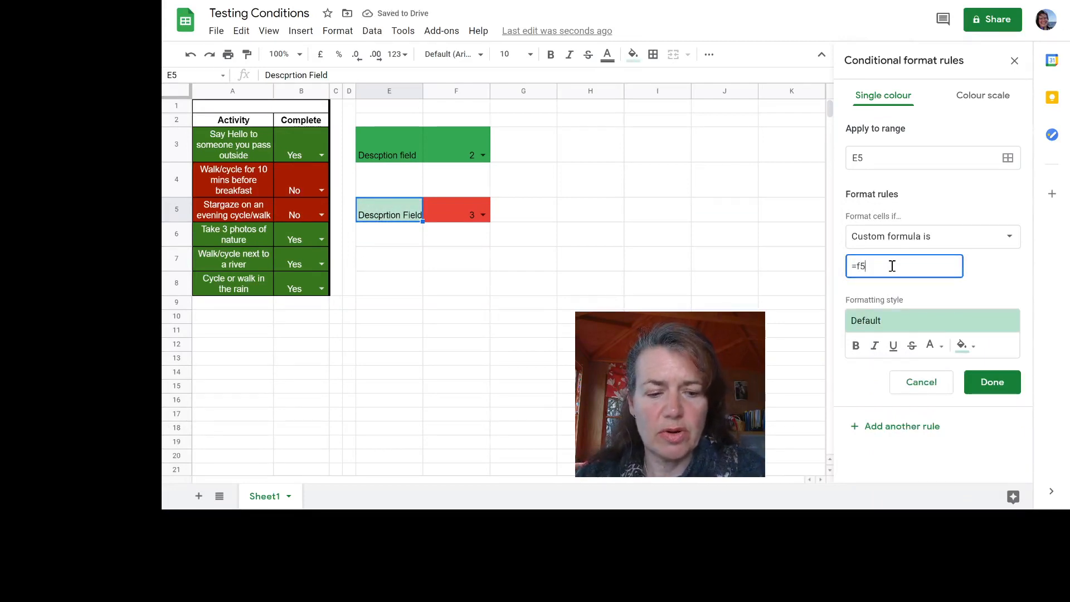
type(">2")
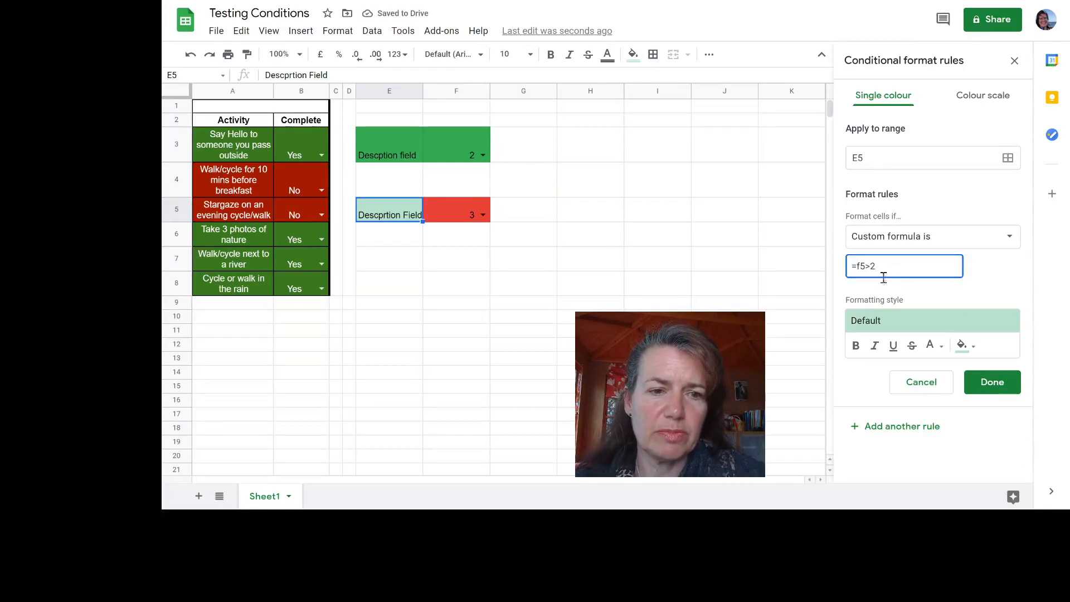
left_click(976, 350)
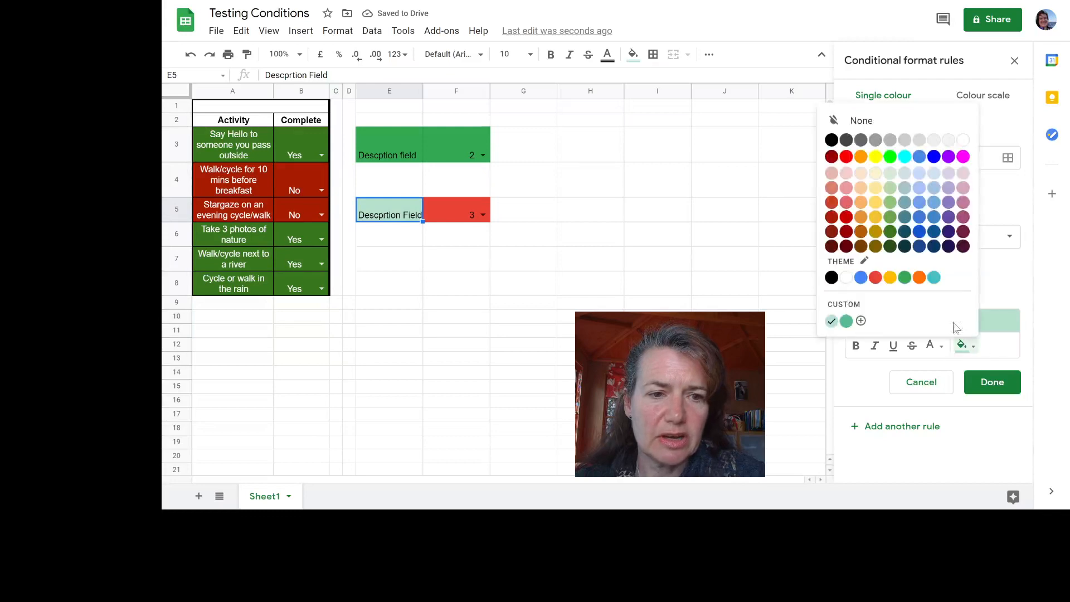
left_click(875, 286)
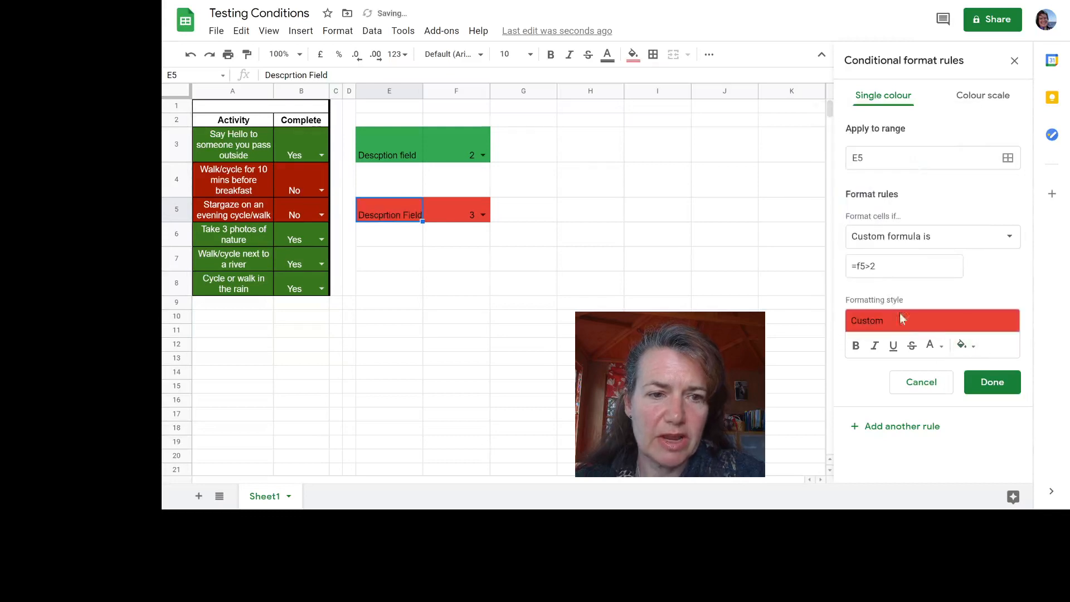
left_click(983, 391)
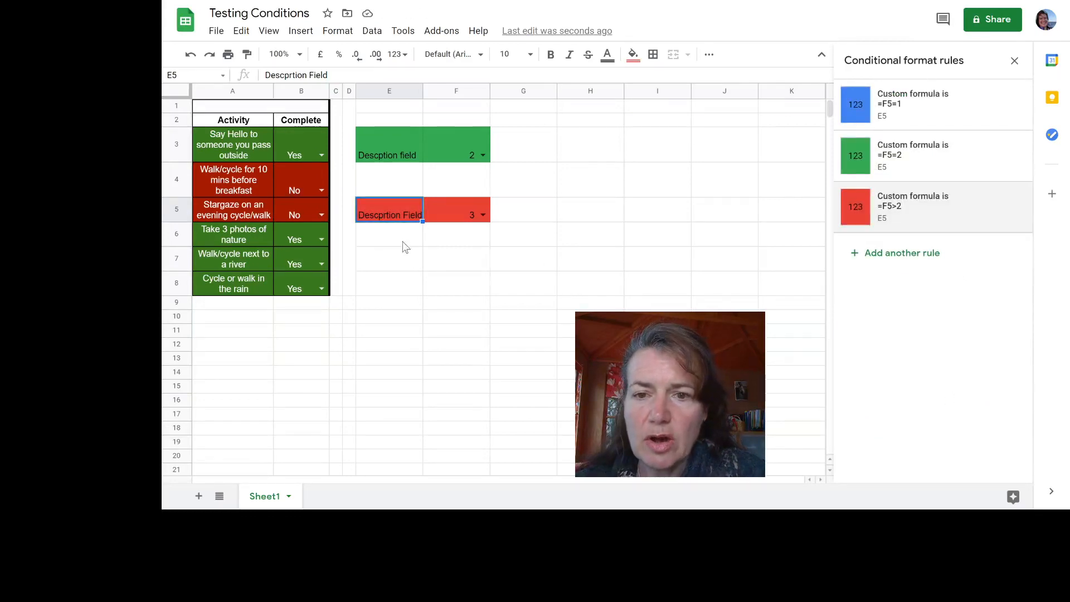
Enter the label "Testing for text" in cell E7
left_click(399, 267)
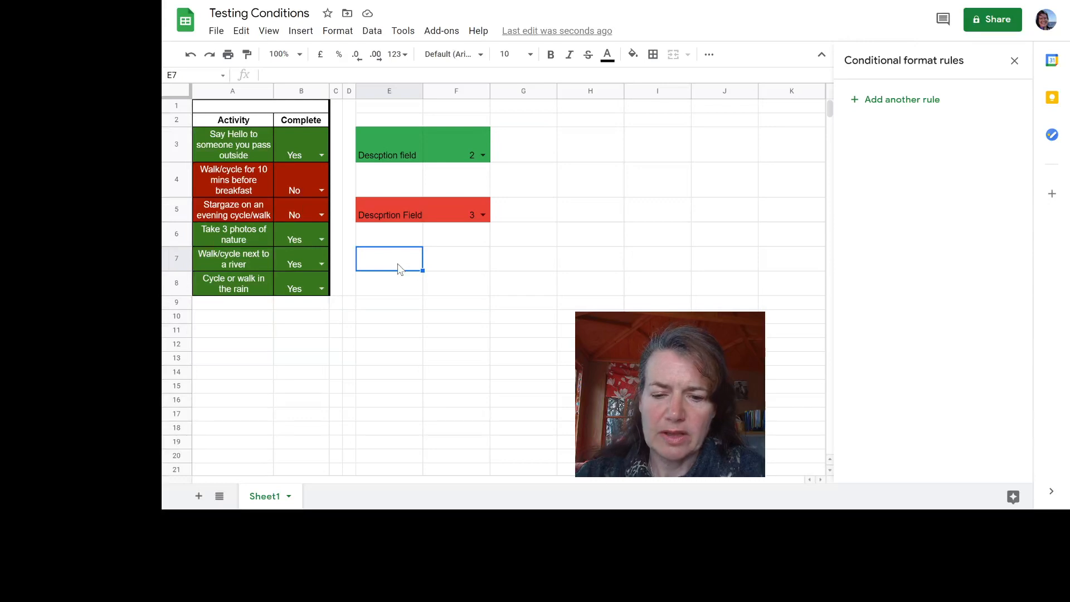
type("Testing for t")
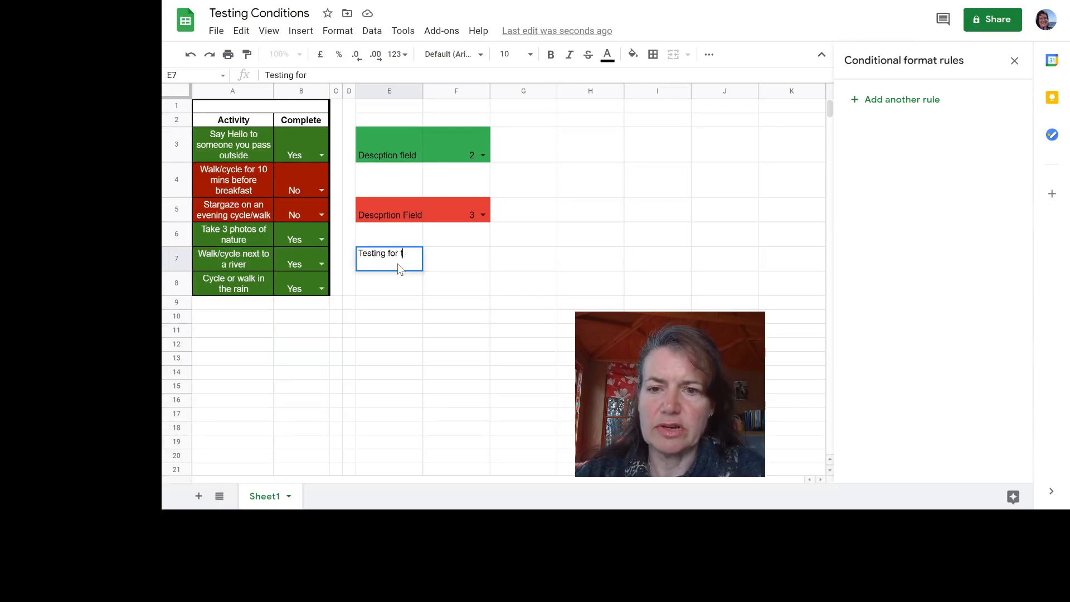
type("ext")
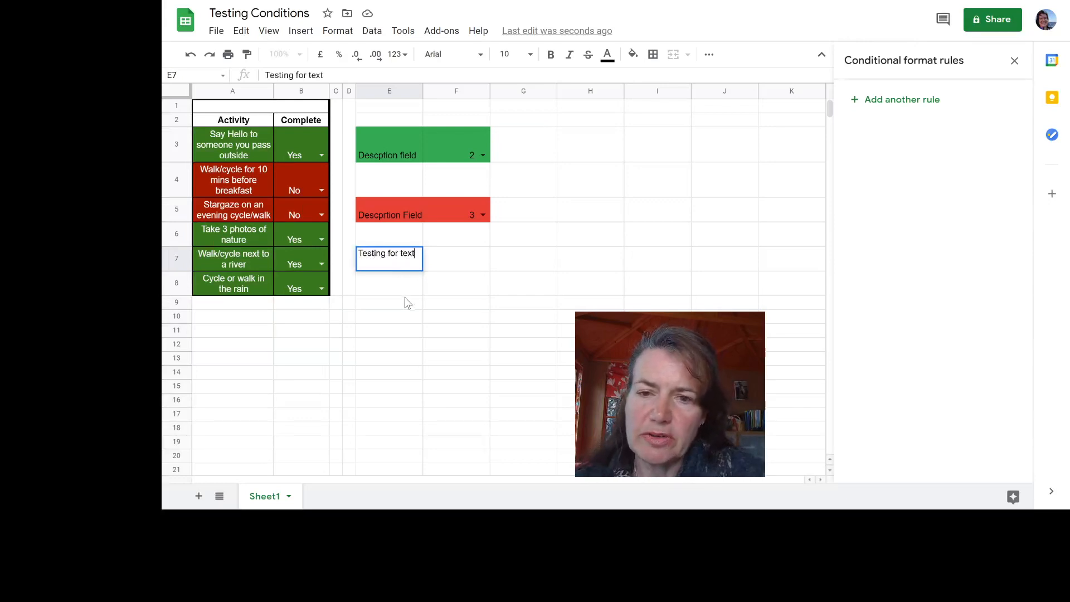
key("Return")
Start a single-colour conditional formatting rule for cell E7 using the custom formula =b7="Yes"
left_click(381, 259)
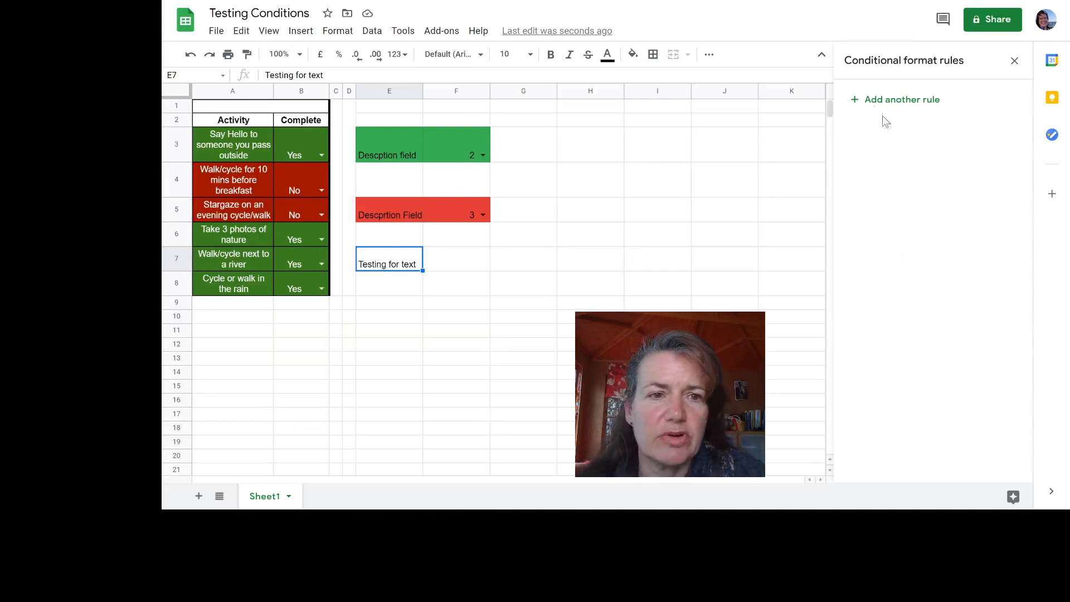
left_click(866, 103)
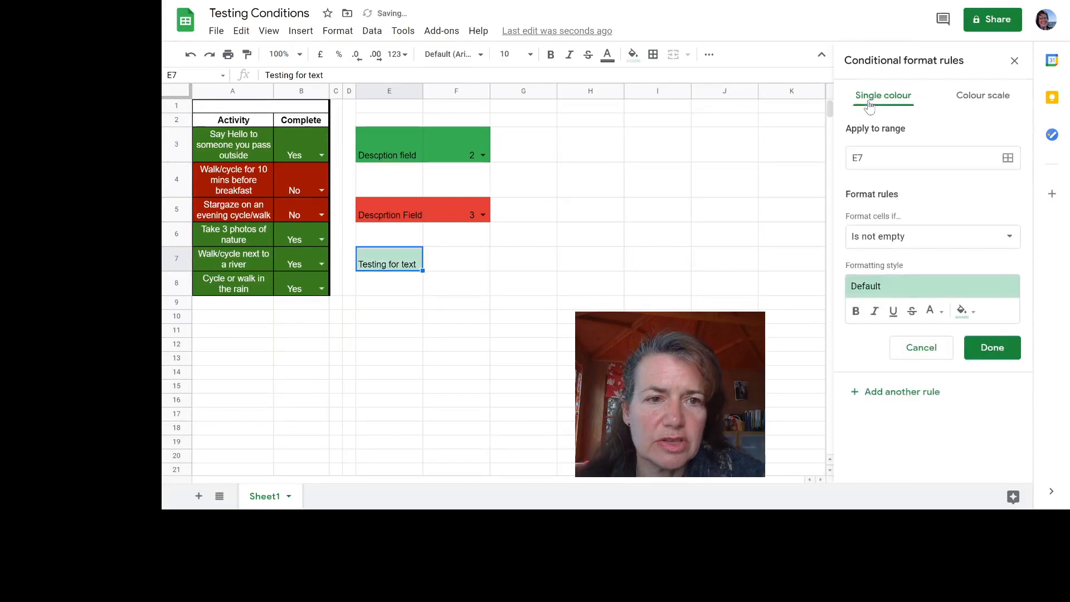
left_click(891, 246)
scroll(889, 282, "down", 2)
scroll(903, 311, "up", 1)
scroll(903, 310, "down", 2)
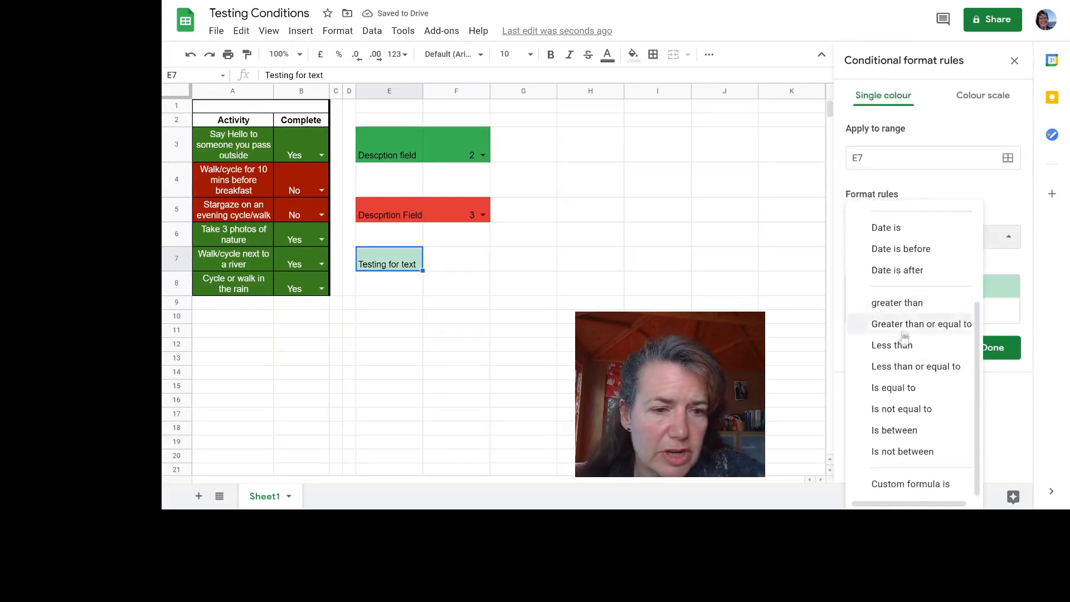
left_click(911, 484)
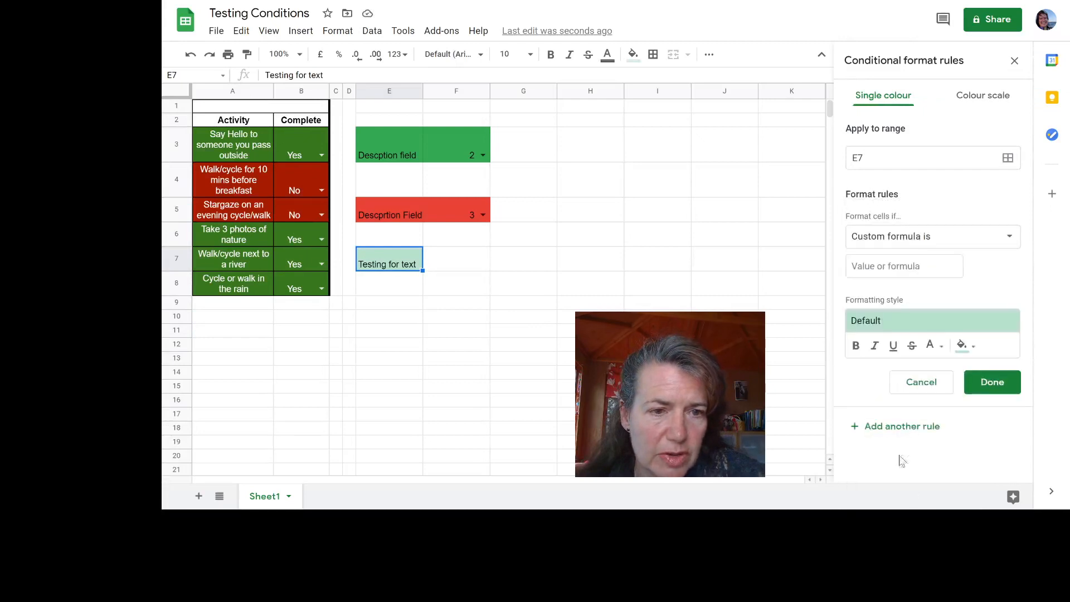
left_click(873, 266)
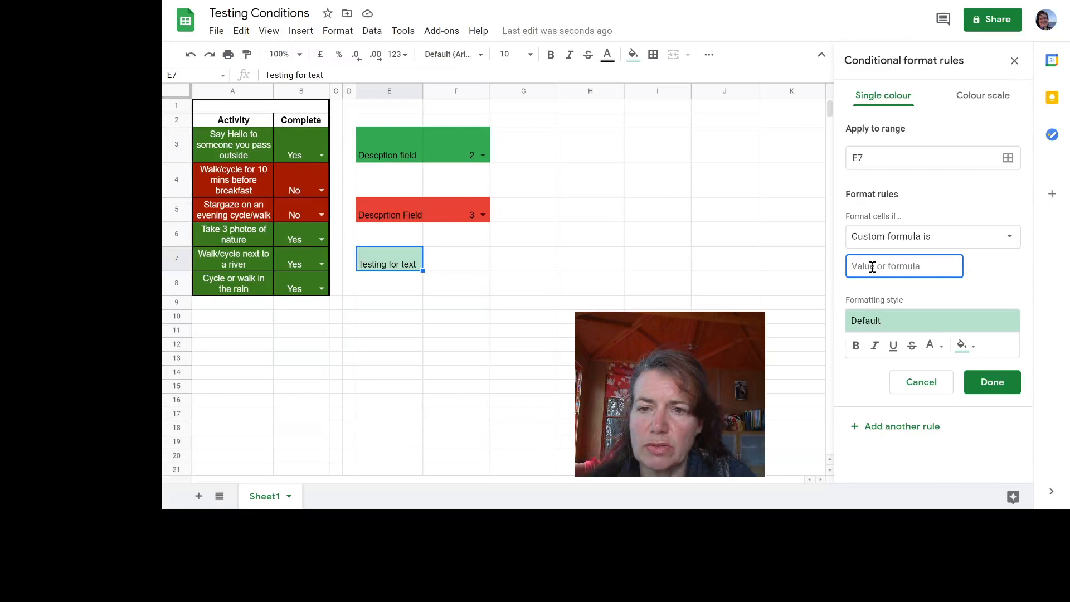
type("=")
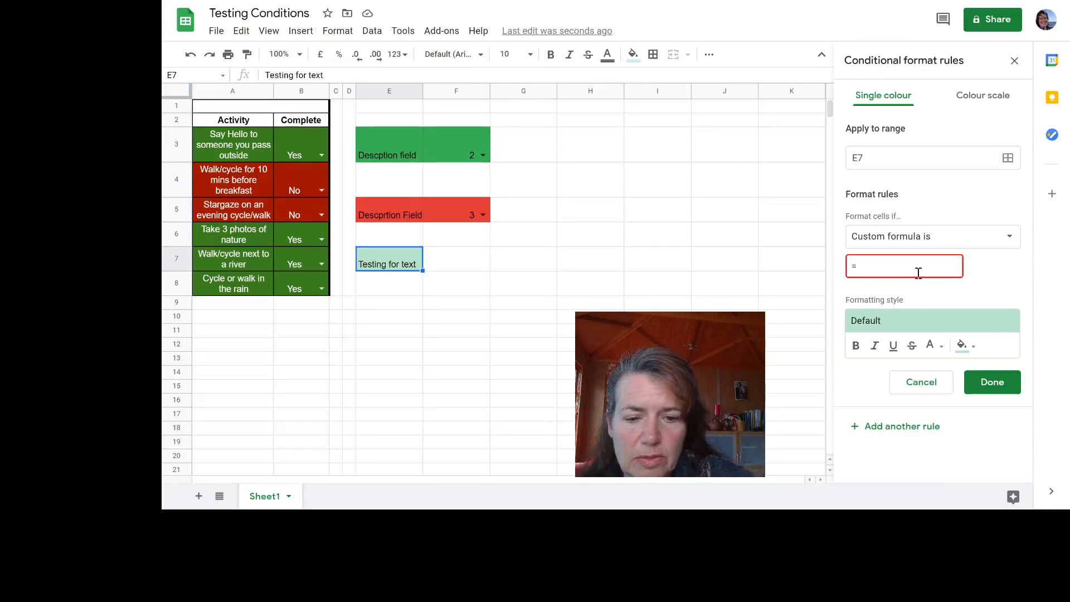
type("b7")
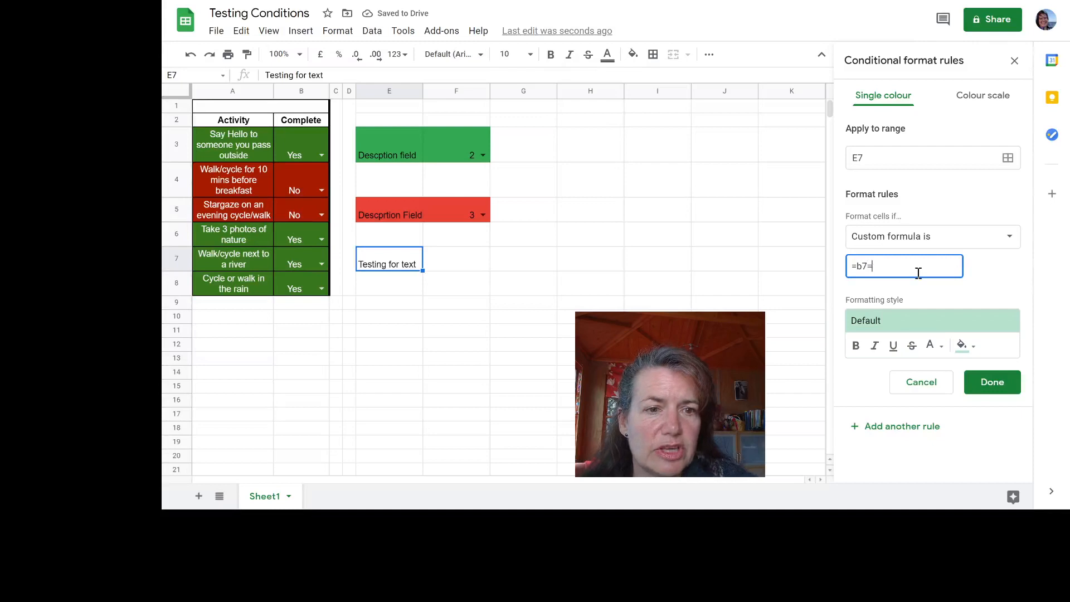
type("=")
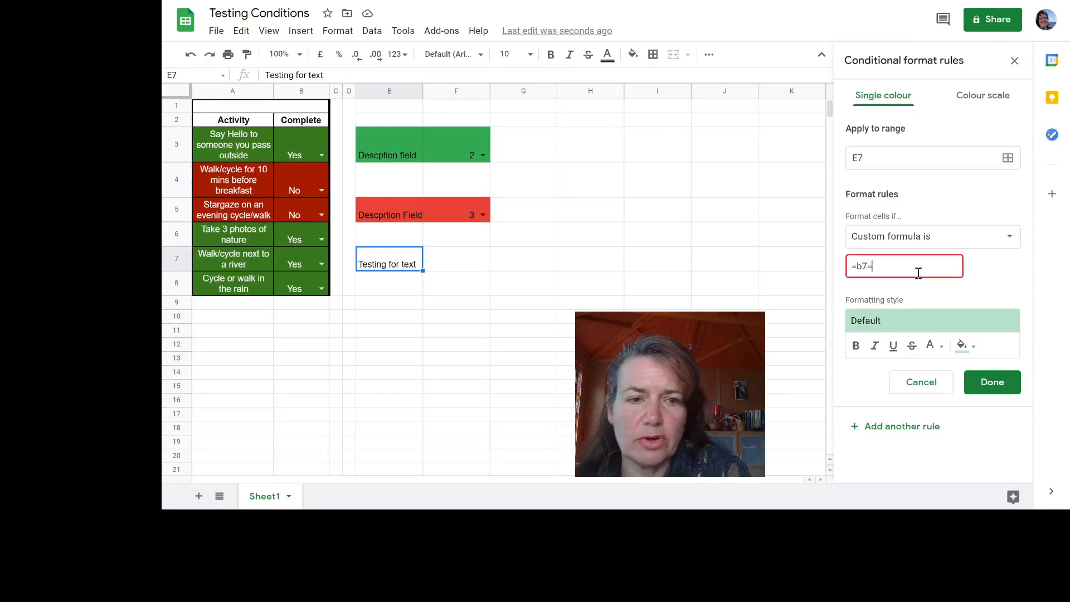
type("\"Yes")
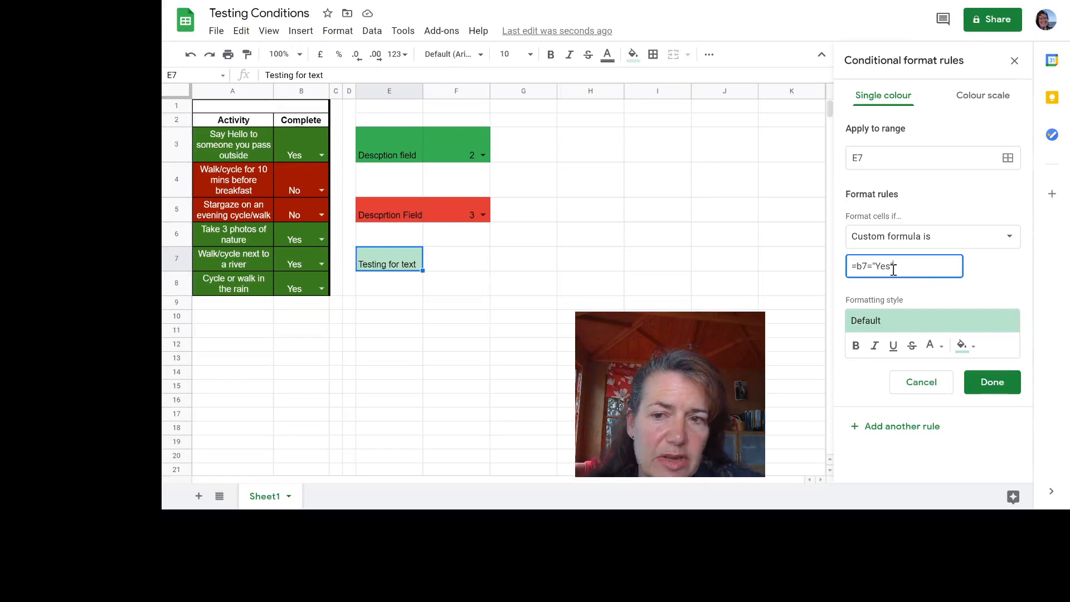
Give the E7 "Yes" rule a dark green fill with white text and save it
left_click(976, 355)
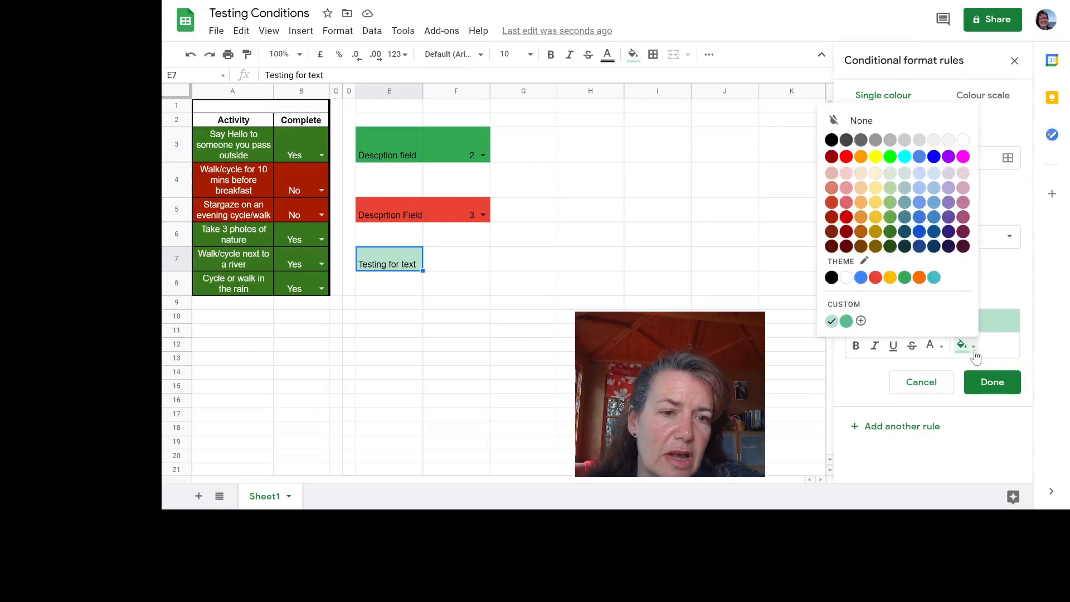
left_click(891, 279)
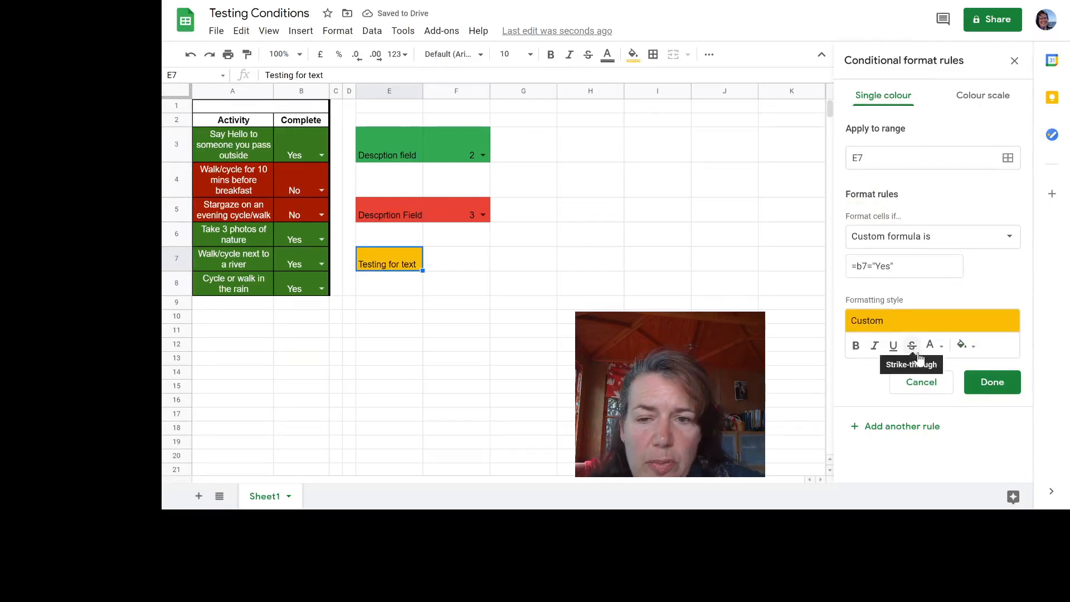
left_click(975, 353)
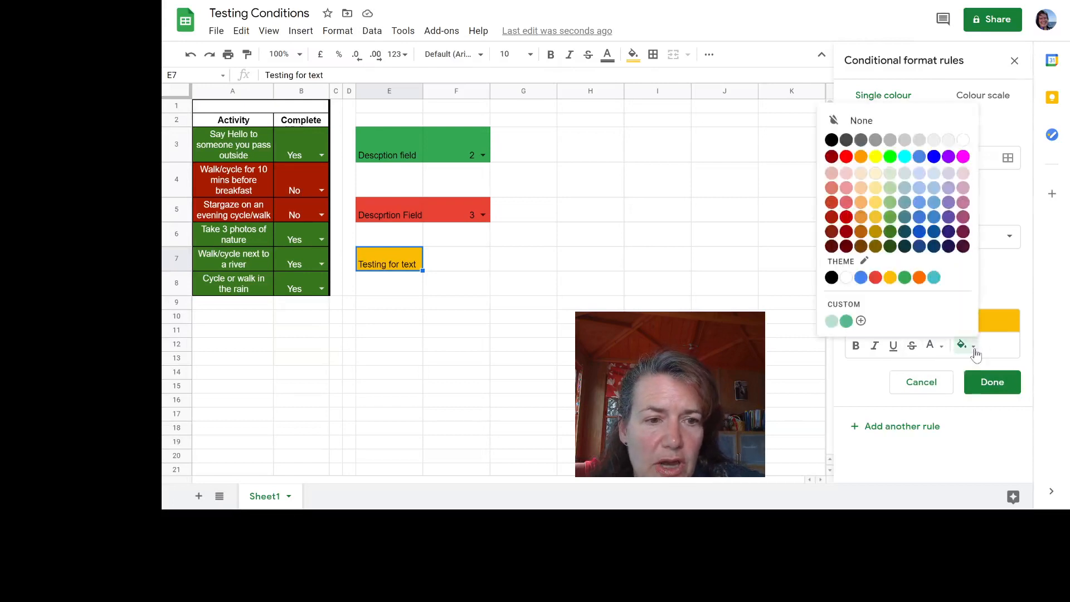
left_click(891, 232)
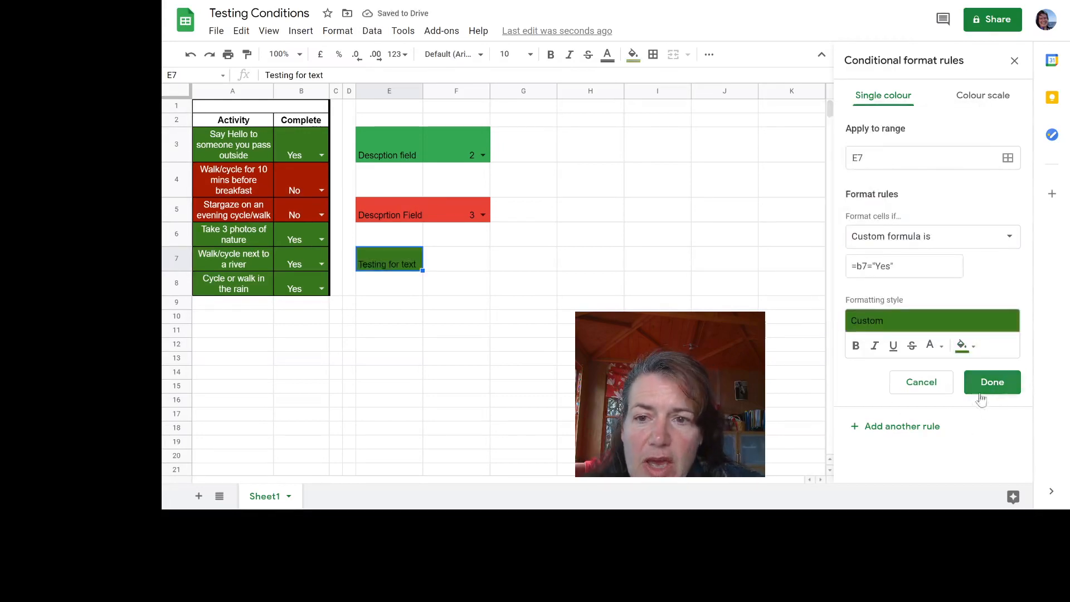
left_click(938, 347)
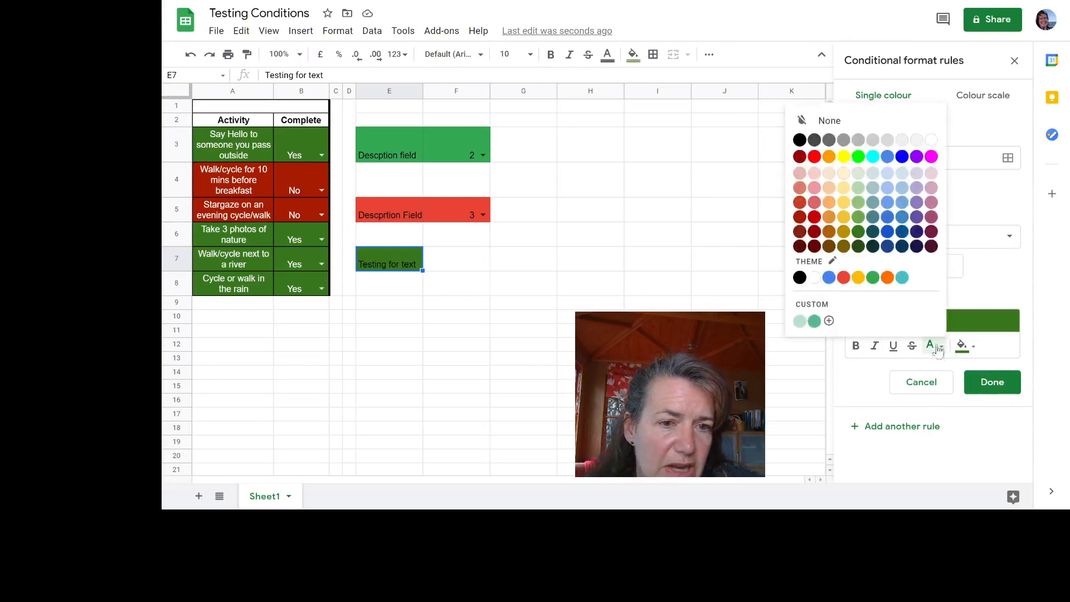
left_click(815, 277)
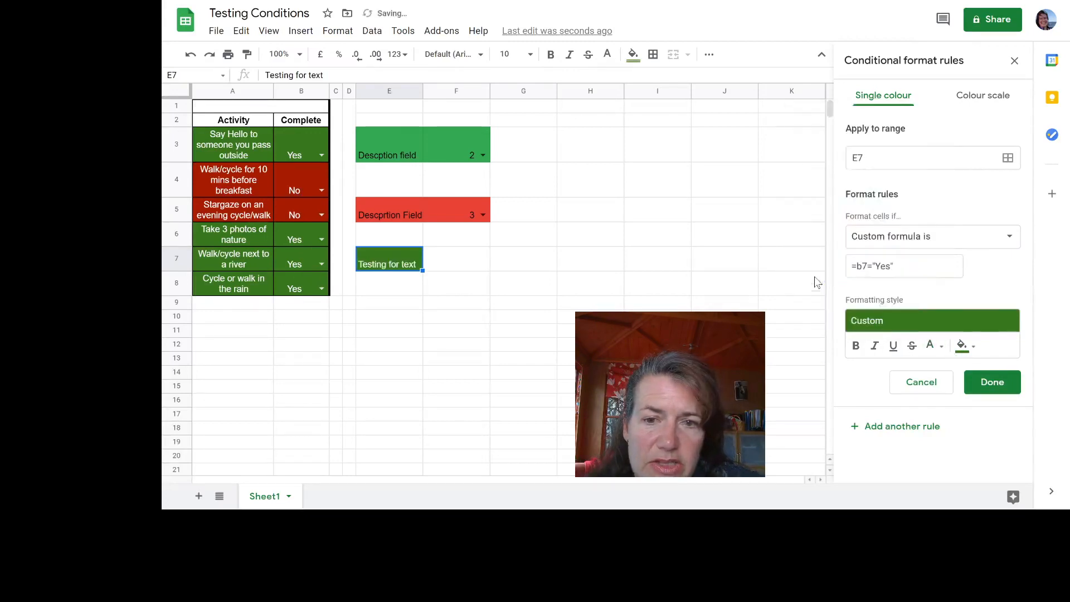
left_click(998, 390)
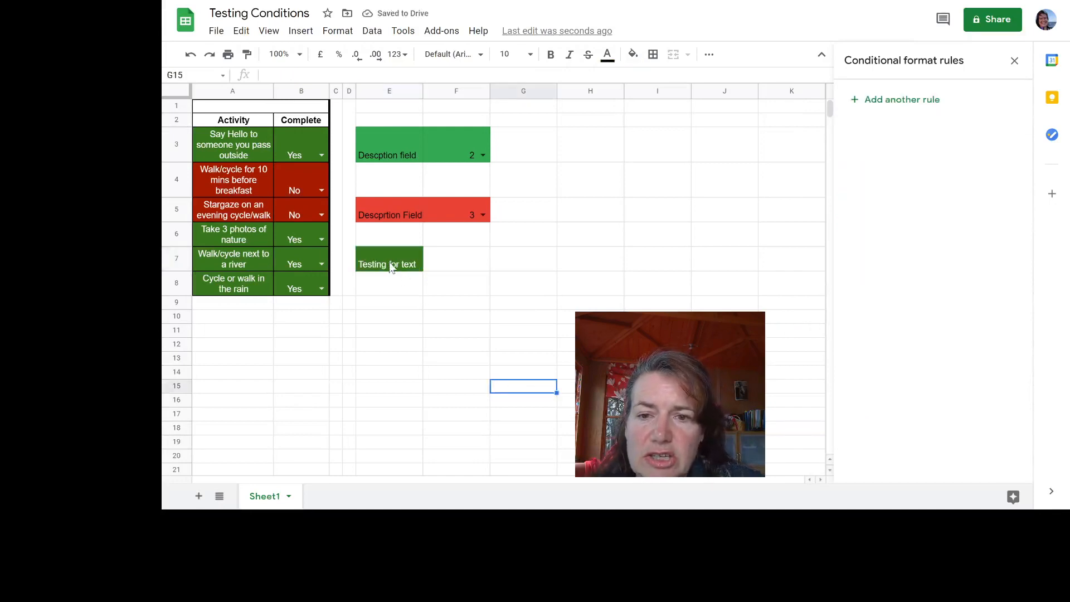
Add a second single-colour conditional formatting rule for cell E7 using the custom formula =b7="No"
left_click(903, 150)
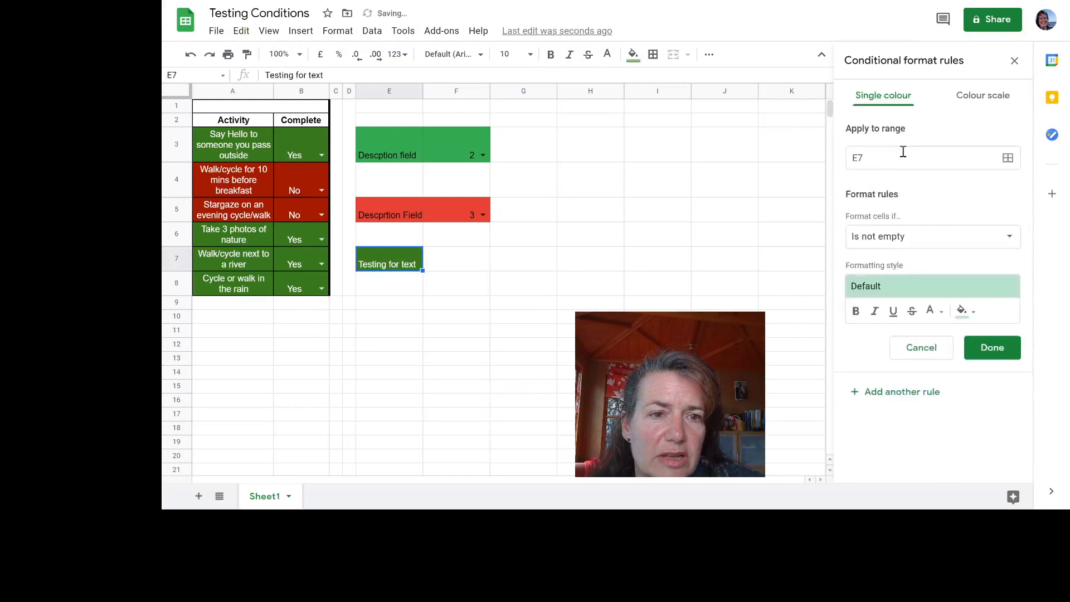
left_click(939, 246)
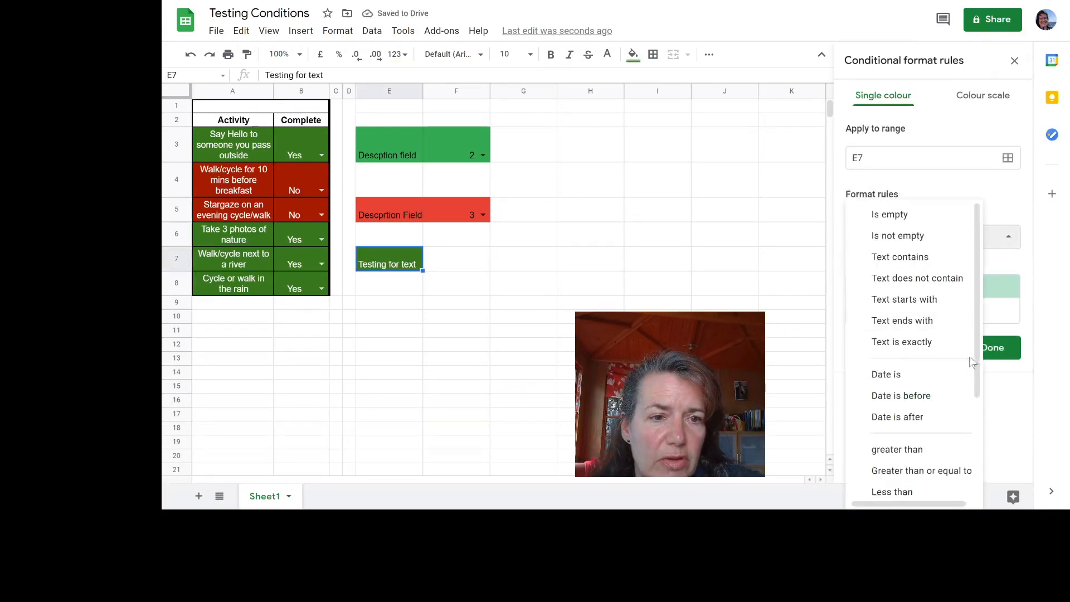
scroll(975, 466, "down", 3)
left_click(920, 490)
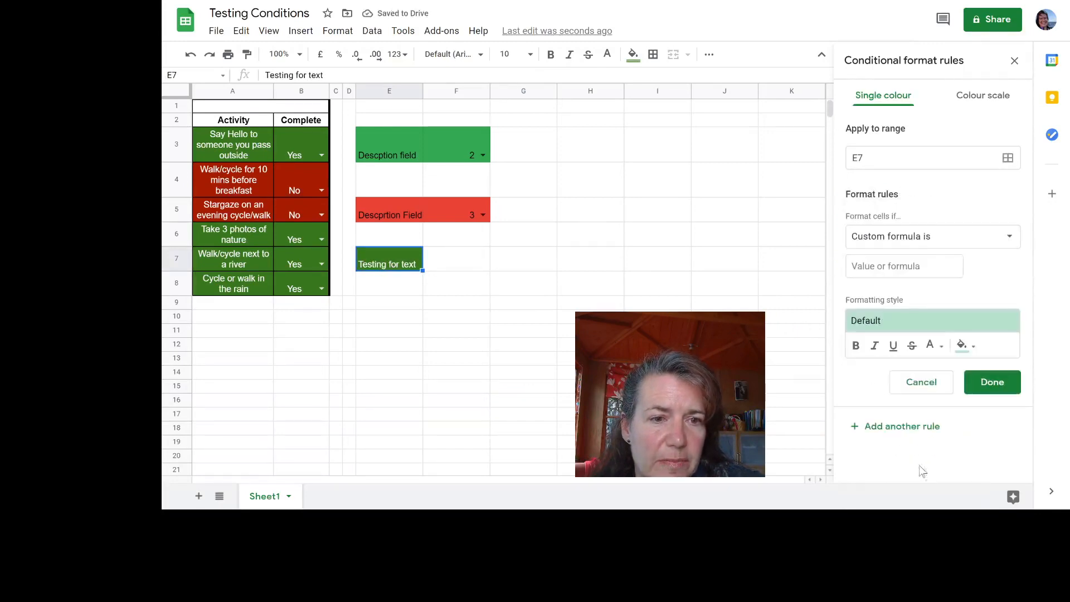
left_click(875, 259)
type("=")
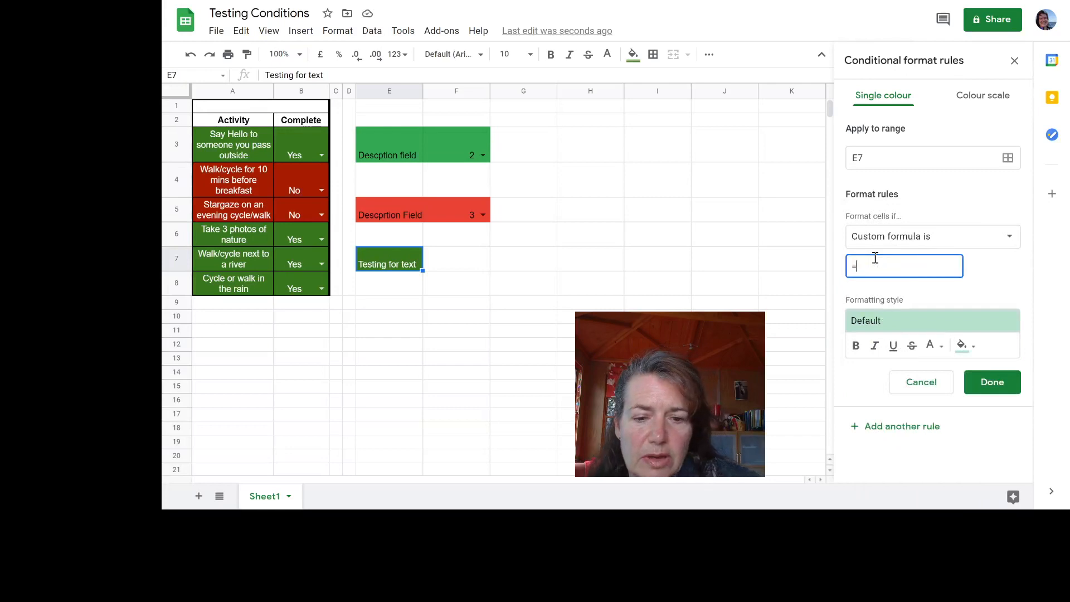
type("b7")
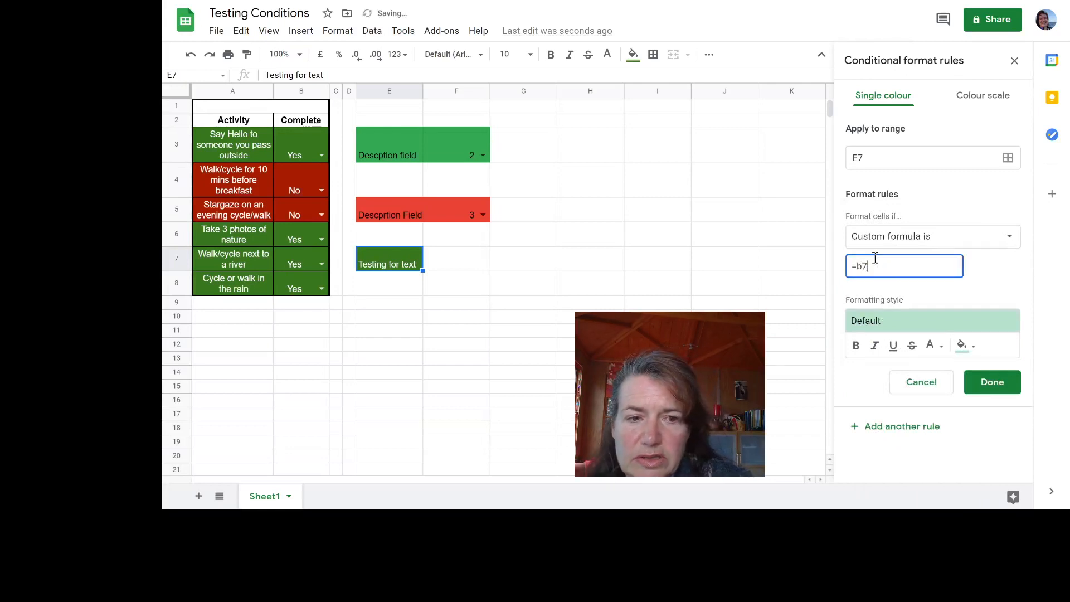
type("=")
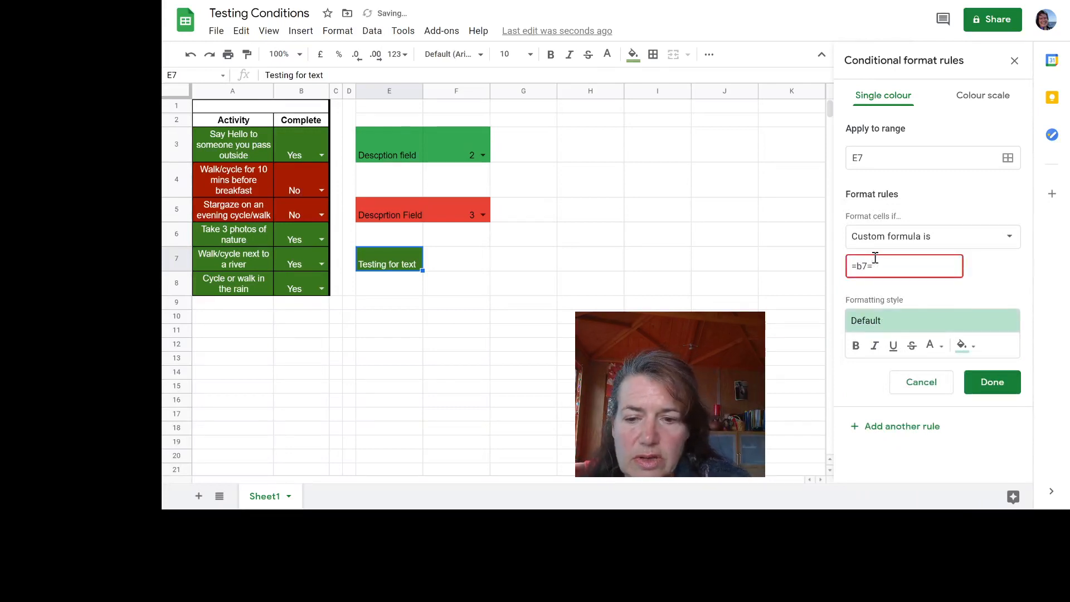
type("\"")
type("NO")
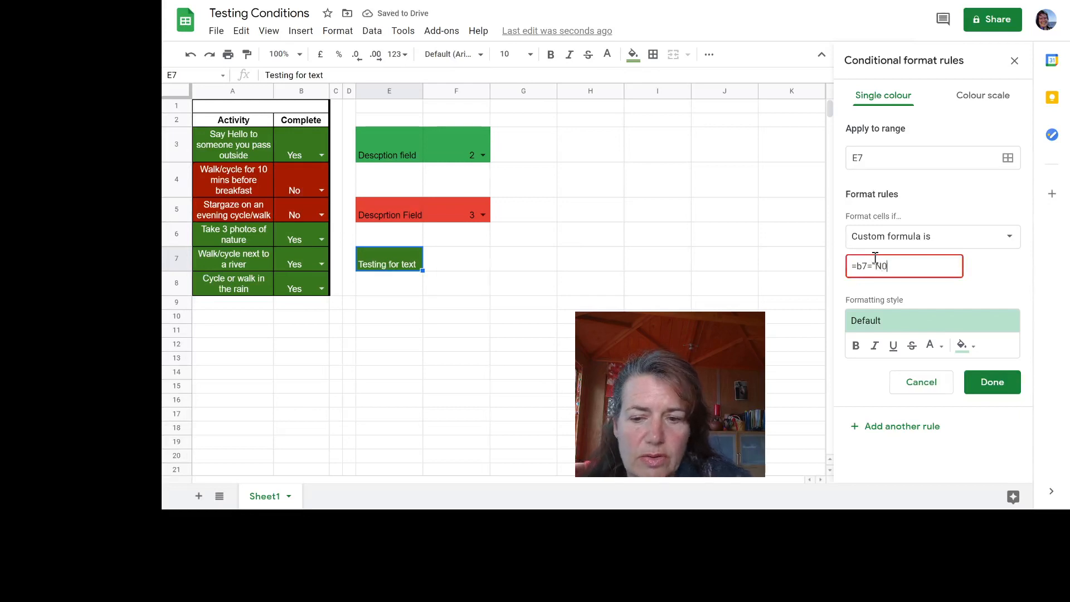
type("\"")
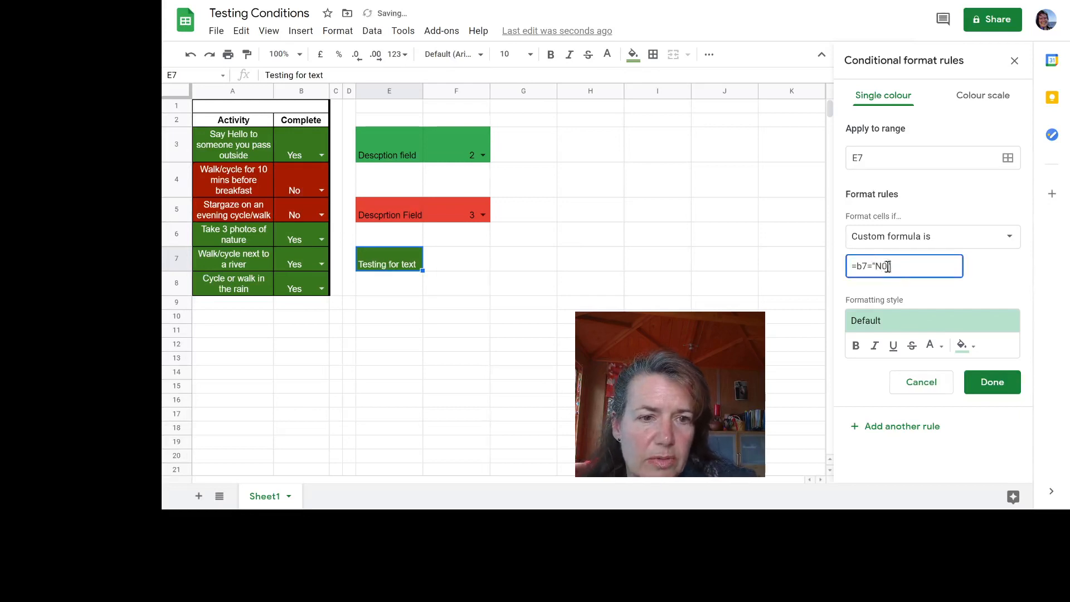
key("BackSpace")
type("o")
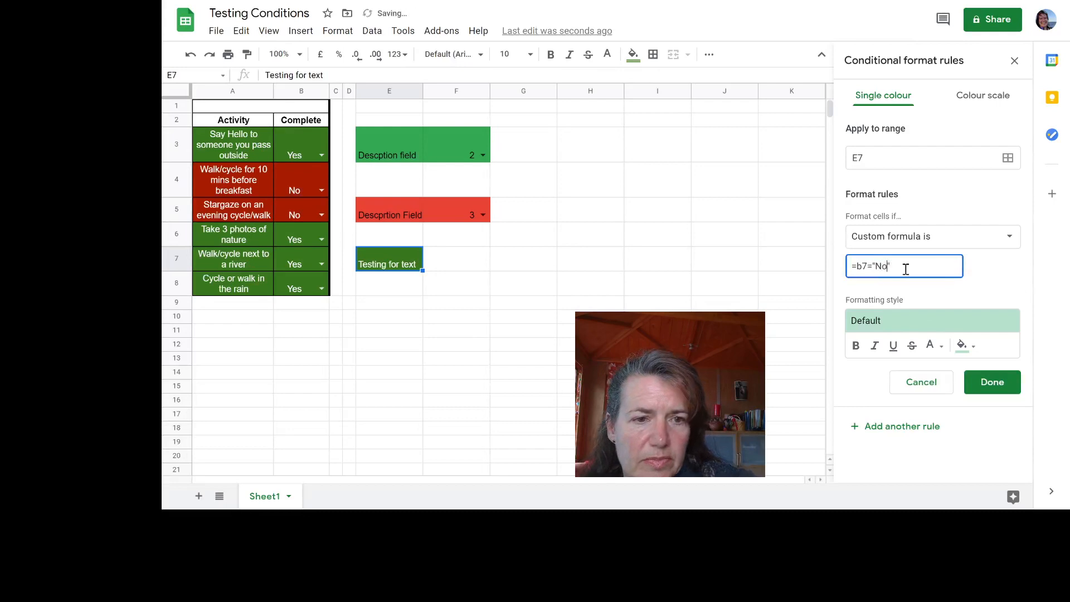
Give the E7 "No" rule a dark red fill with white text and save it
left_click(966, 346)
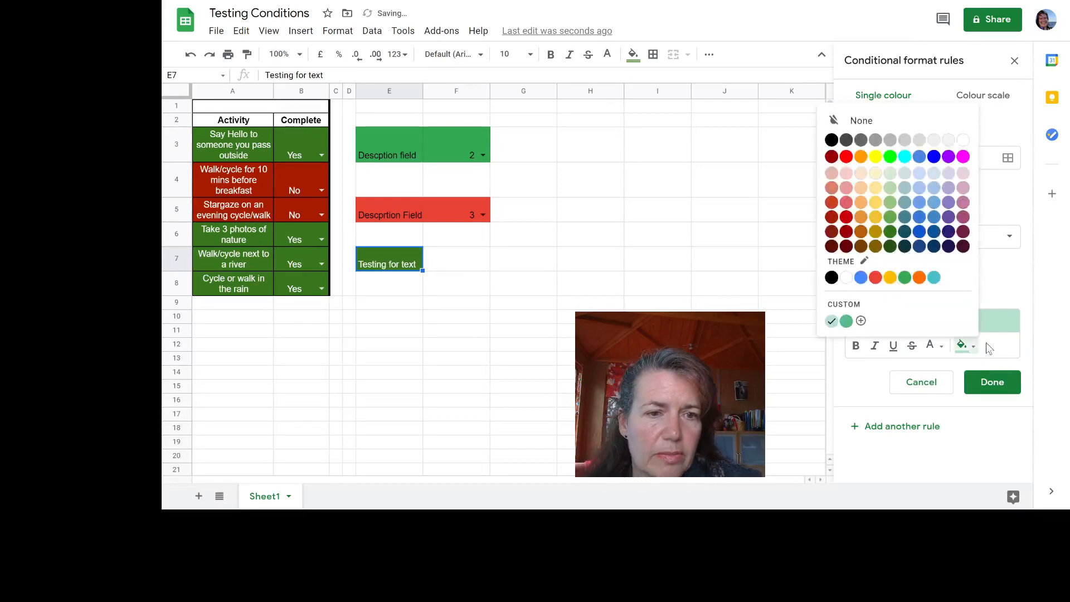
left_click(934, 346)
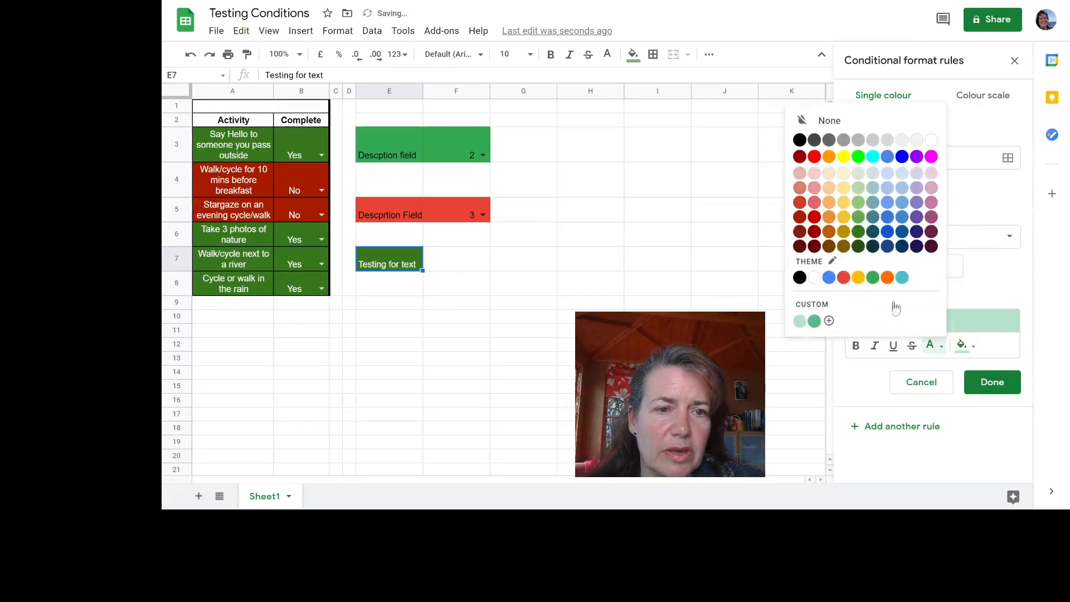
left_click(815, 231)
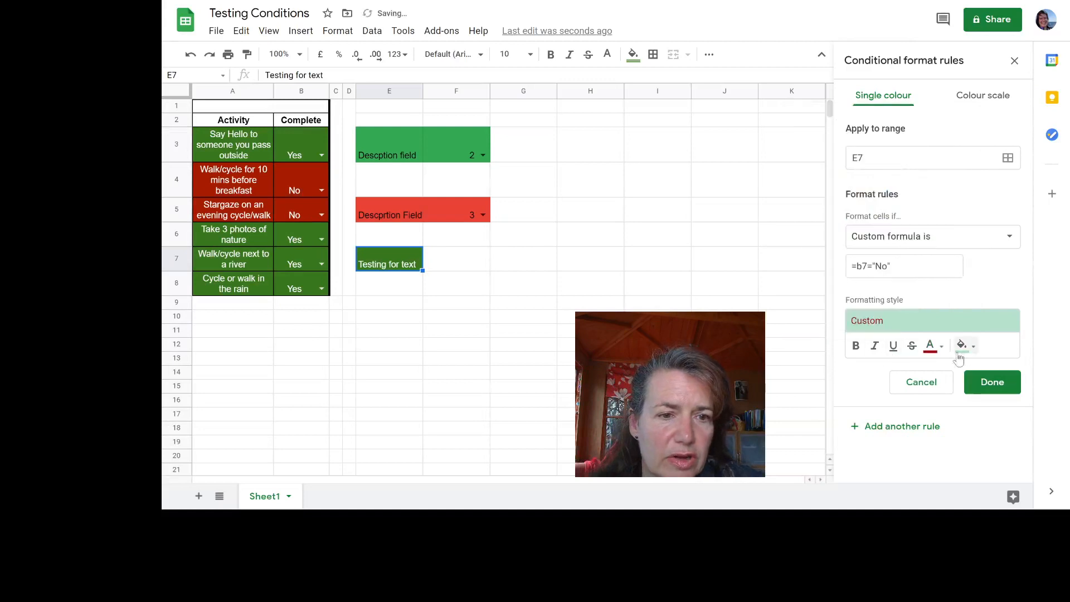
left_click(942, 350)
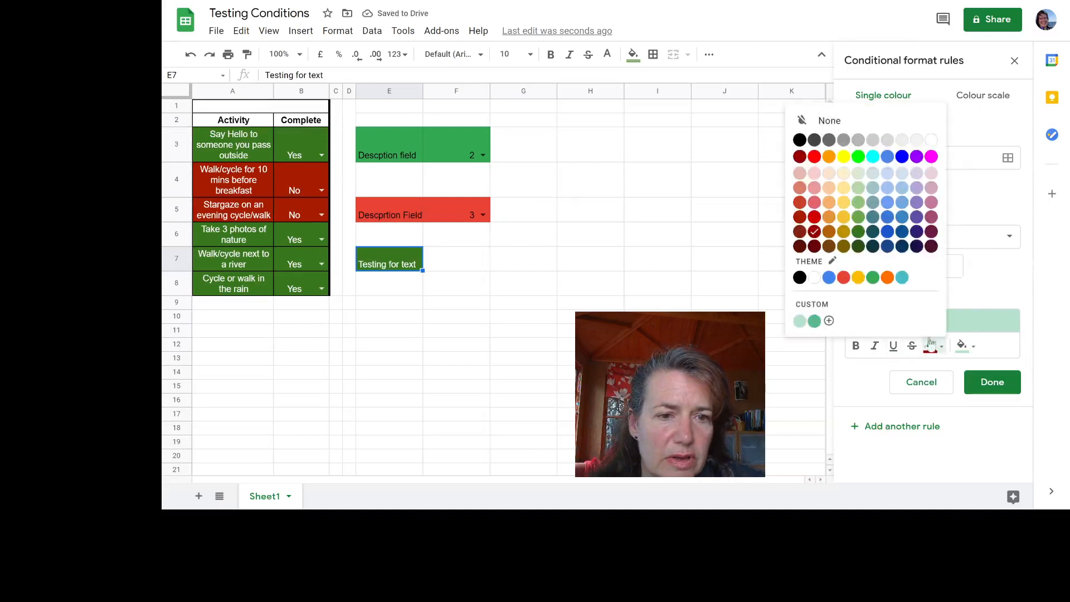
left_click(815, 281)
left_click(966, 346)
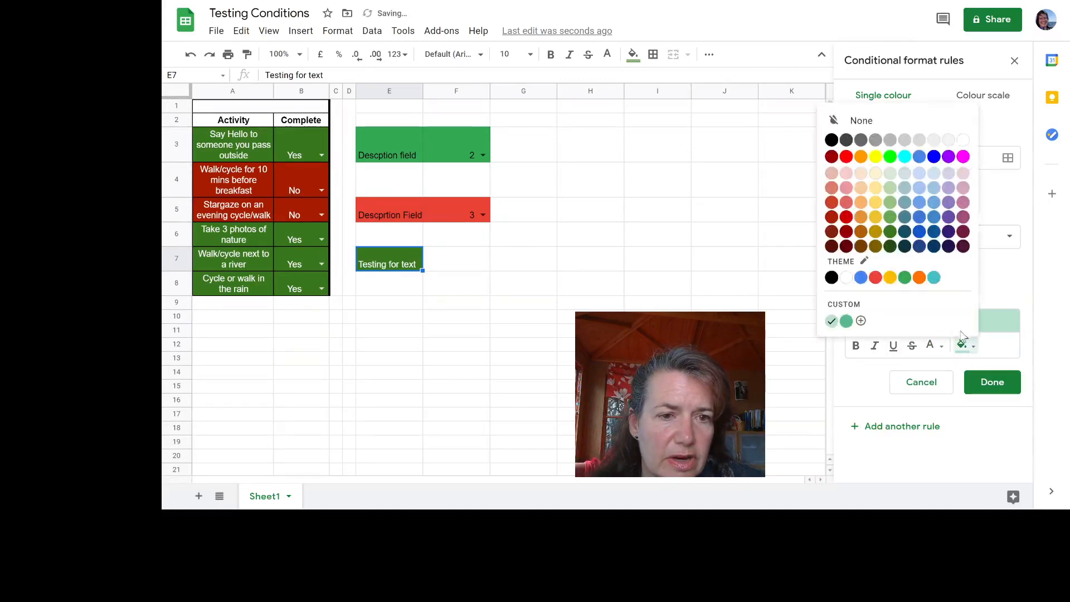
left_click(846, 233)
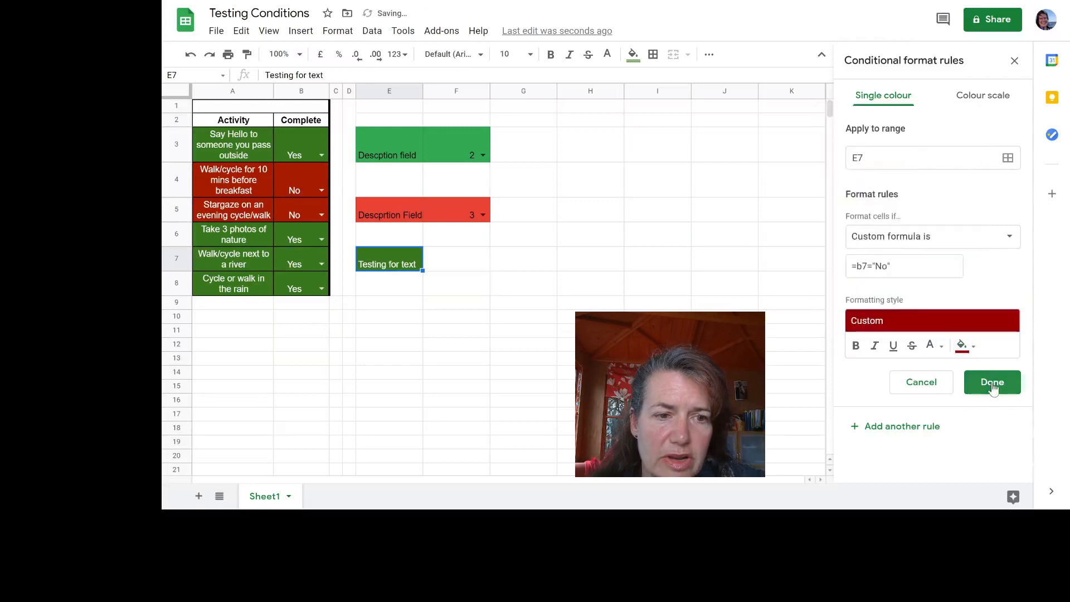
left_click(994, 383)
Set the Complete drop-down in B7, for the river walk activity, to No
left_click(564, 306)
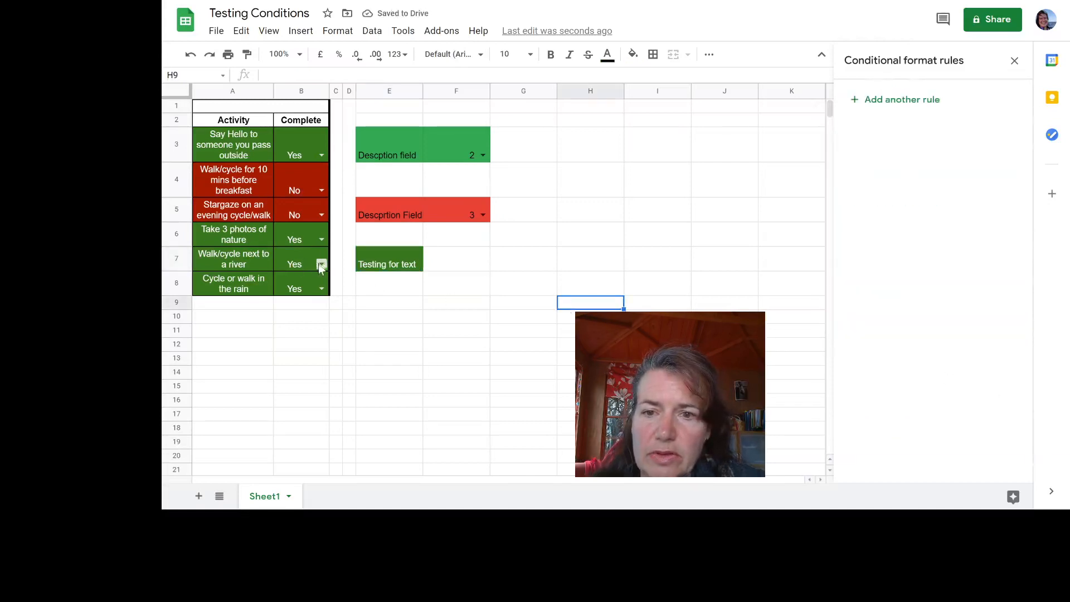
left_click(322, 264)
left_click(306, 282)
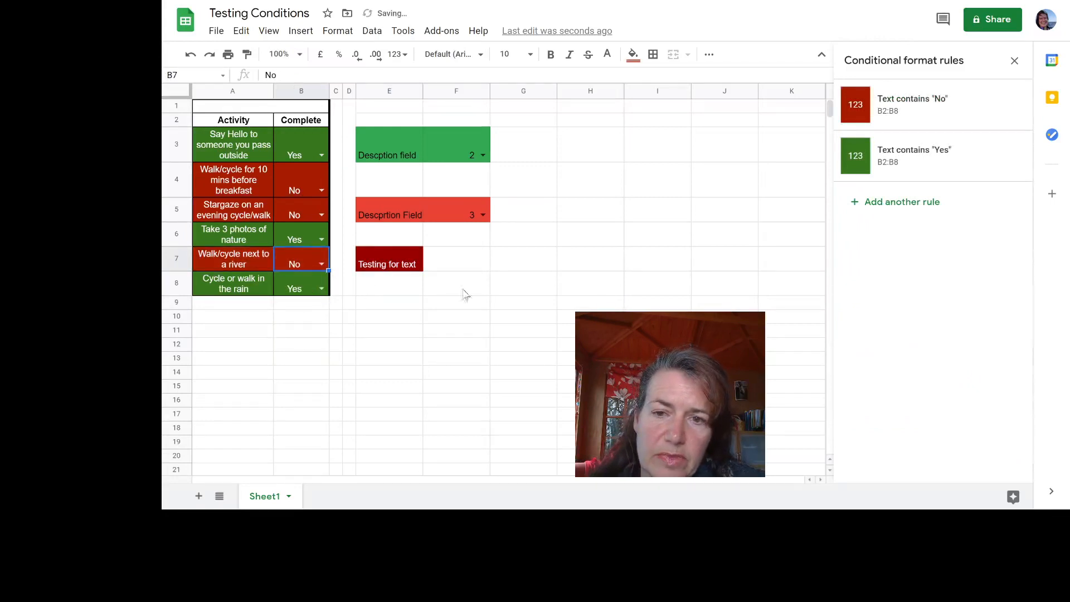
Fill the E7 label and its conditional formatting down column E through E12
left_click(437, 276)
left_click(420, 270)
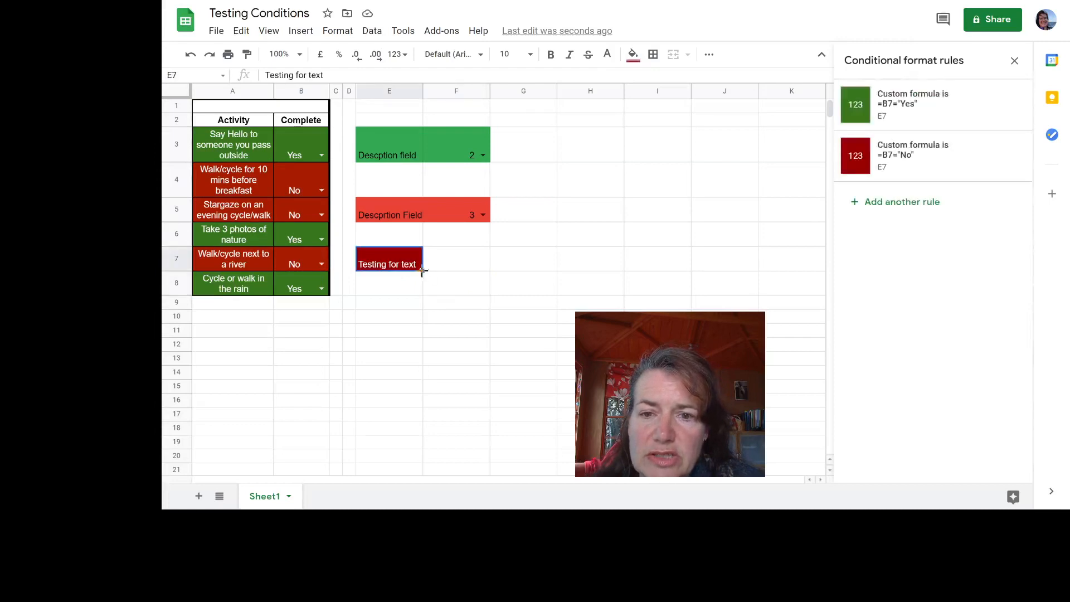
left_click_drag(422, 271, 430, 347)
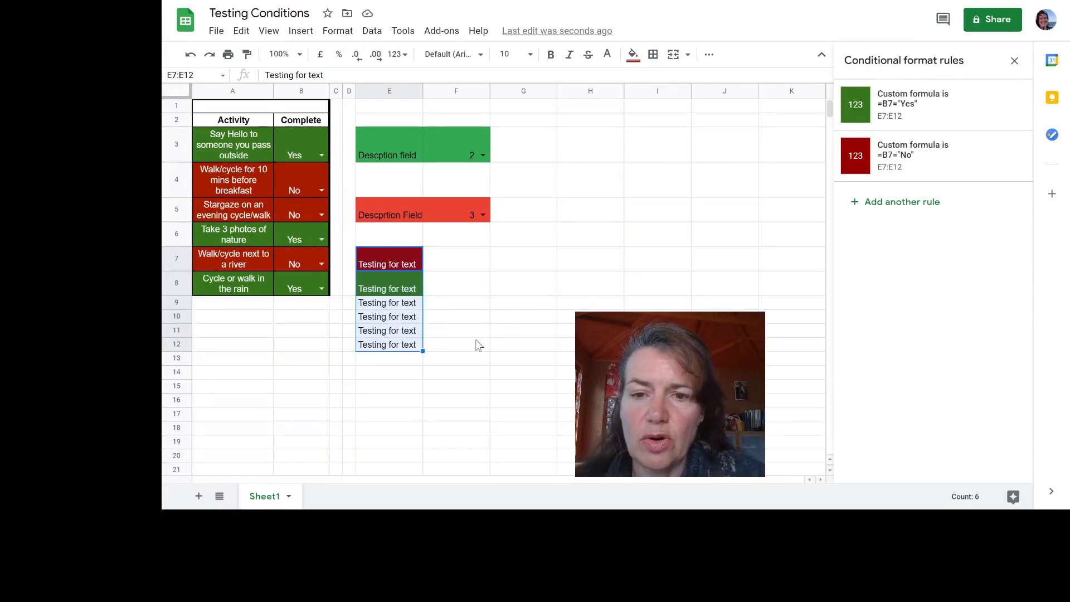
Replace the label in cell E9 with "New Description"
left_click(393, 318)
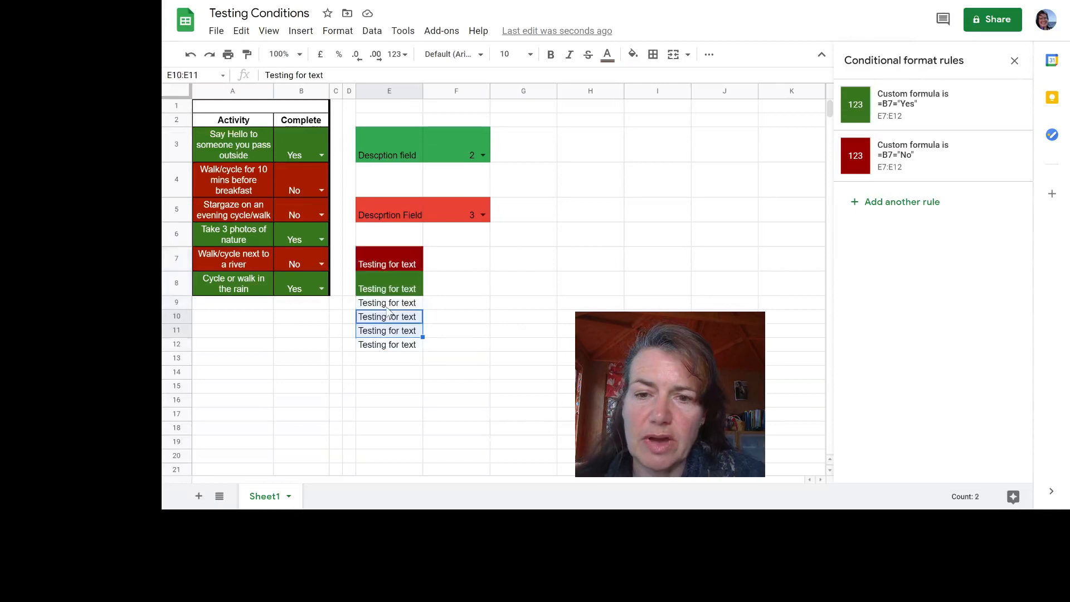
left_click(389, 306)
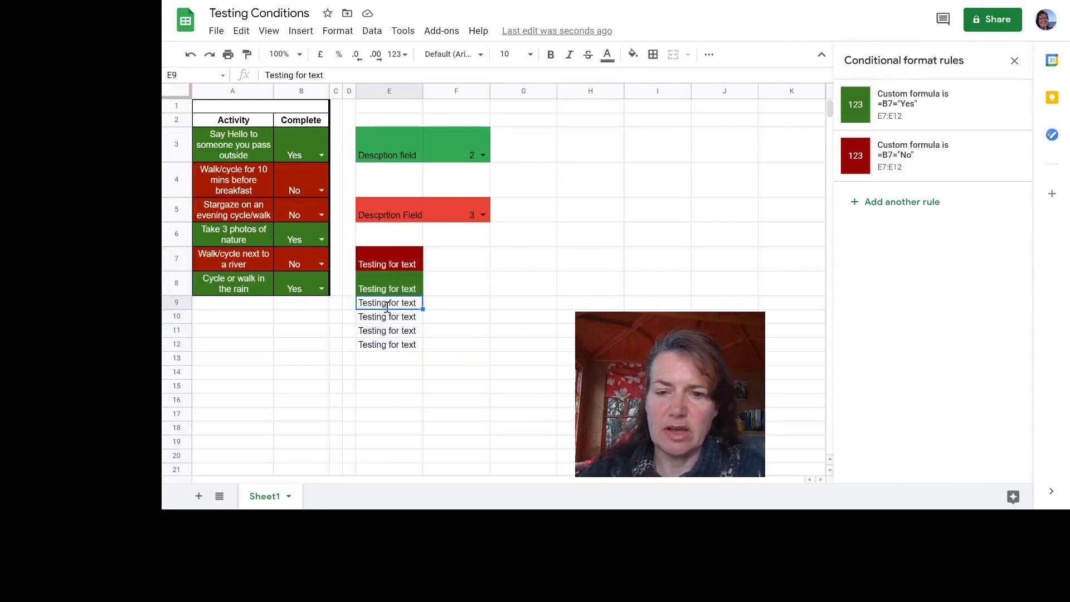
type("New Description")
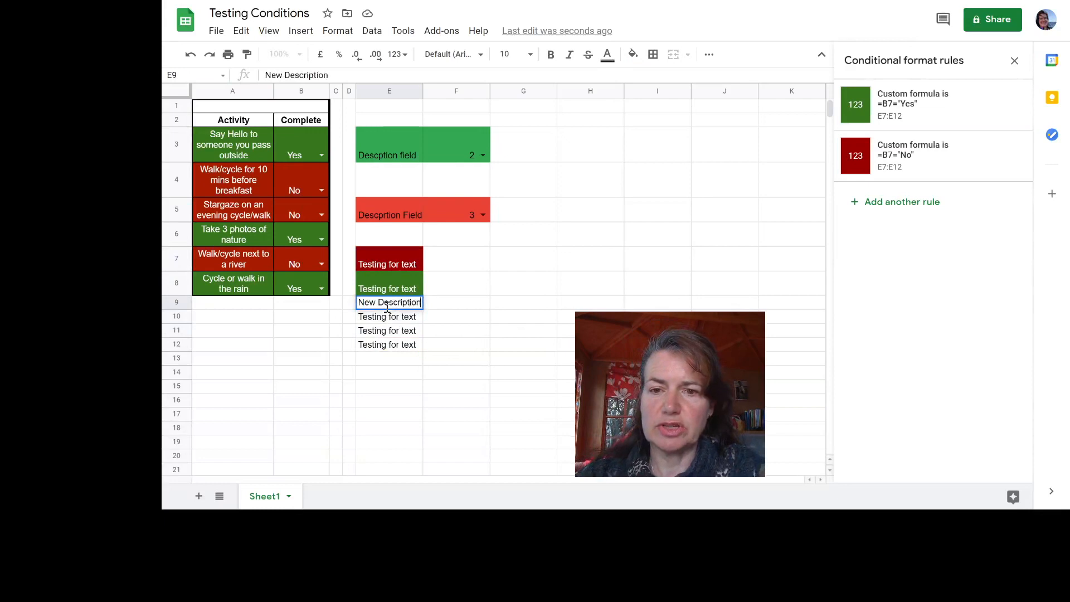
key("Return")
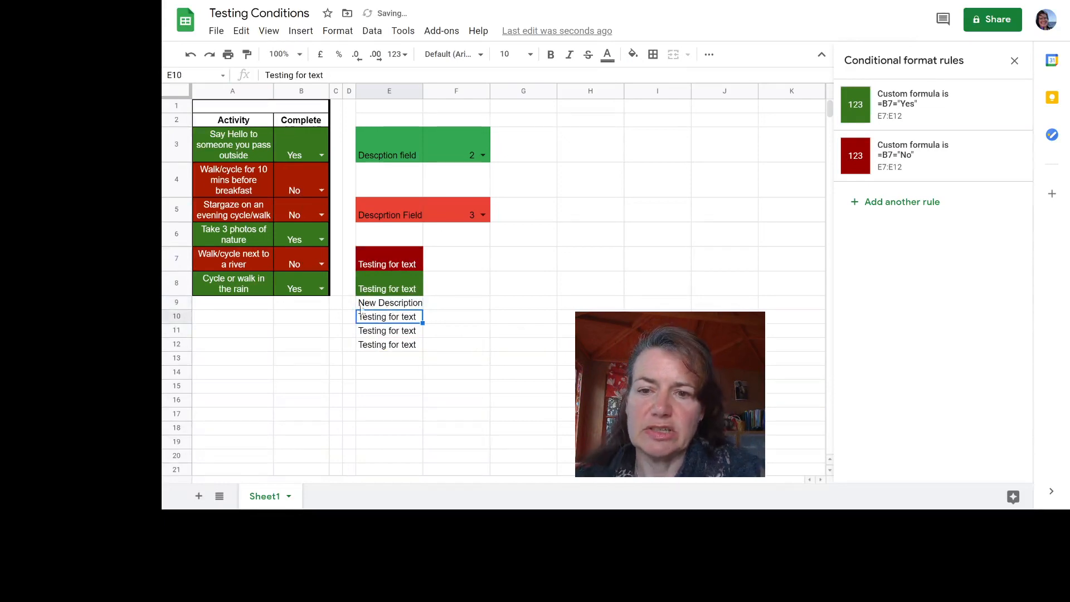
Test the copied rules on E9 by entering No in cell B9, followed by Yes
left_click(316, 306)
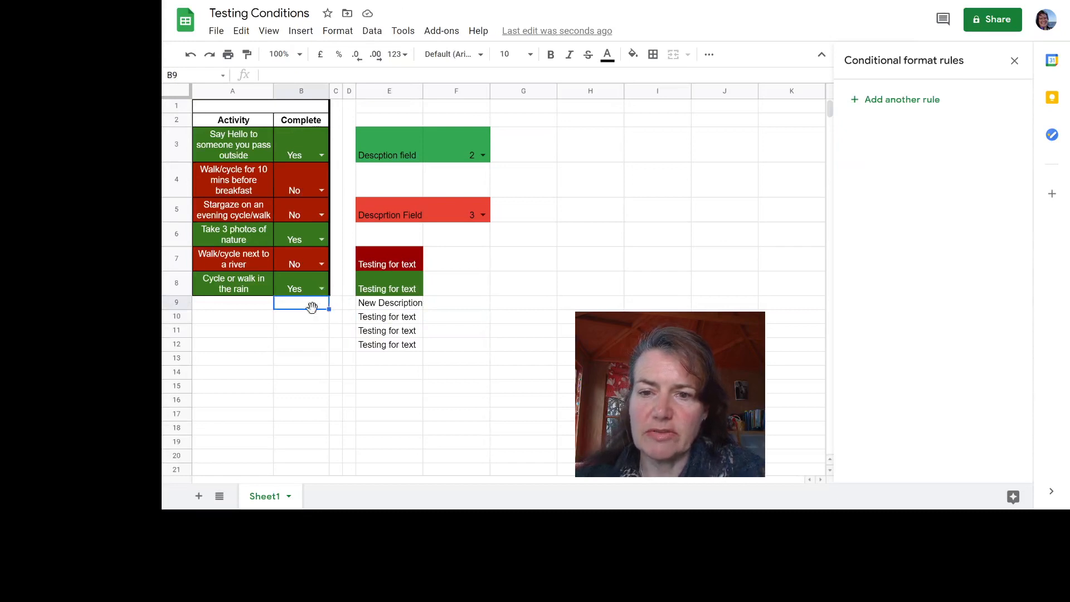
type("No")
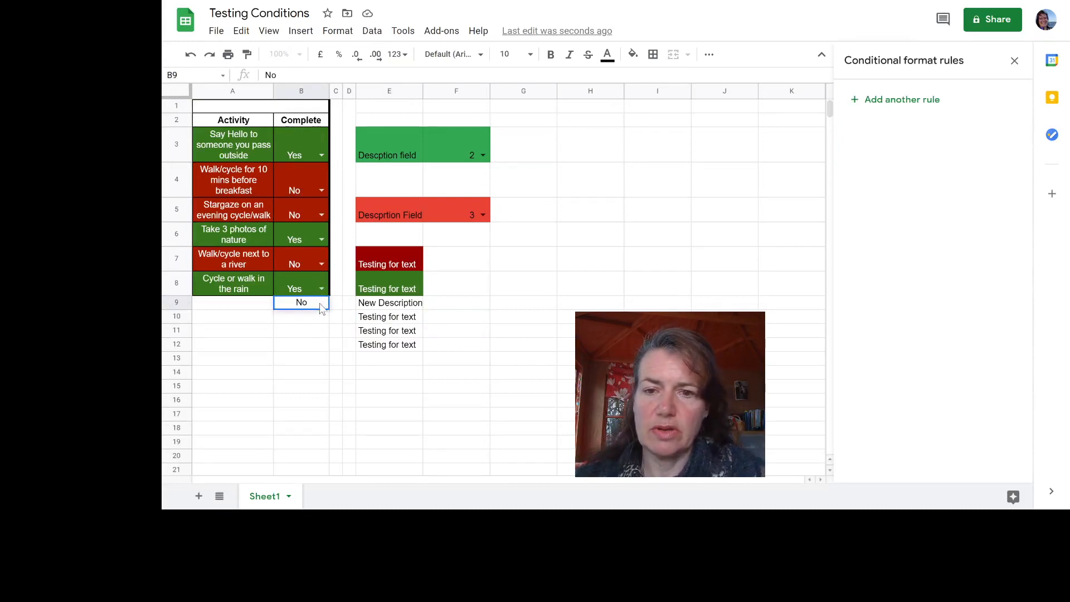
key("Return")
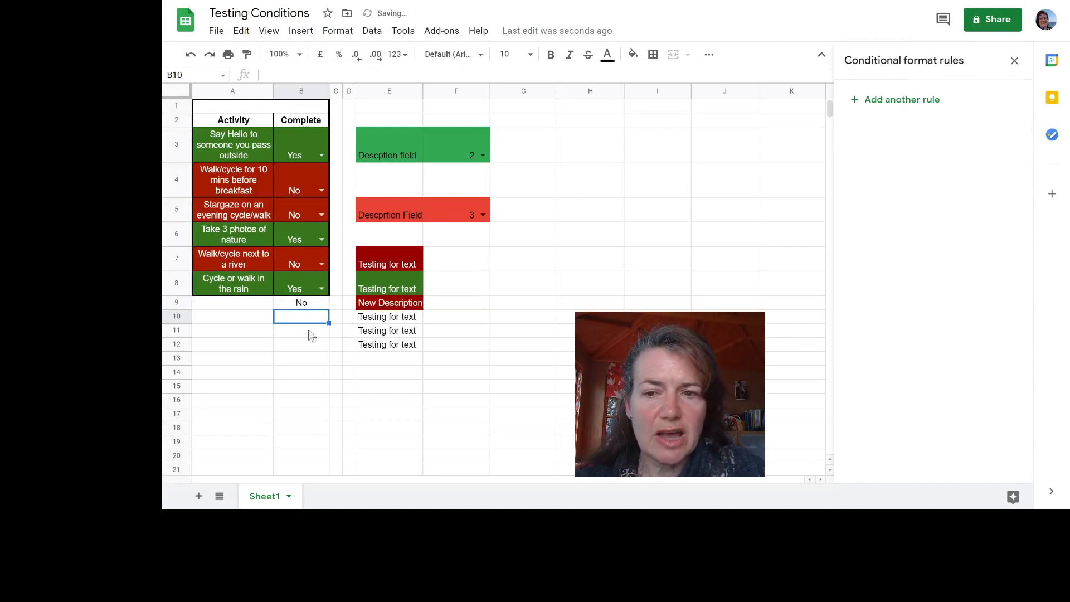
left_click(302, 308)
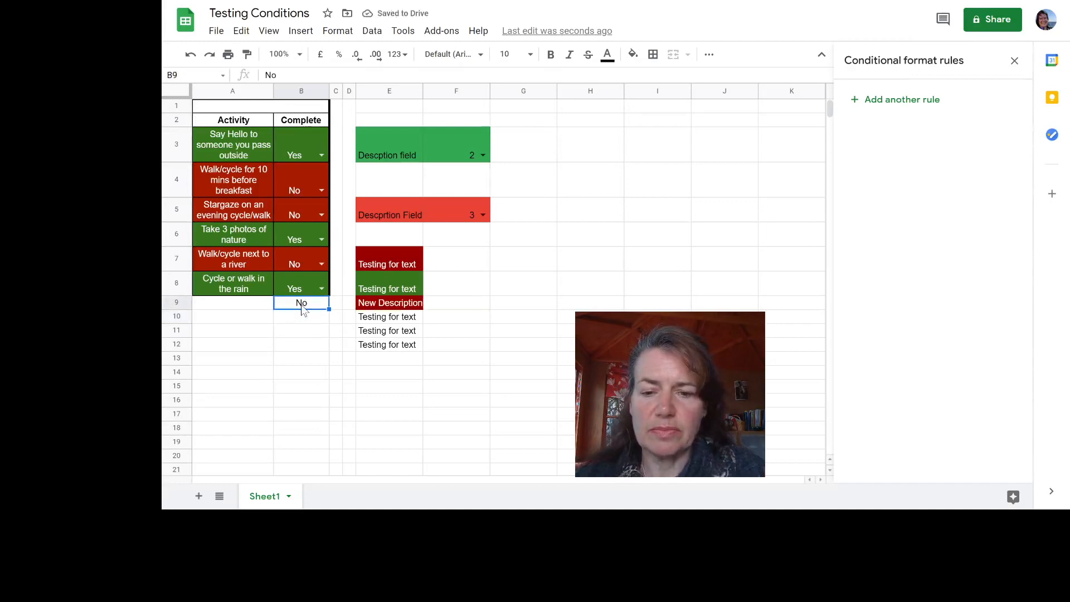
type("Yes")
key("Return")
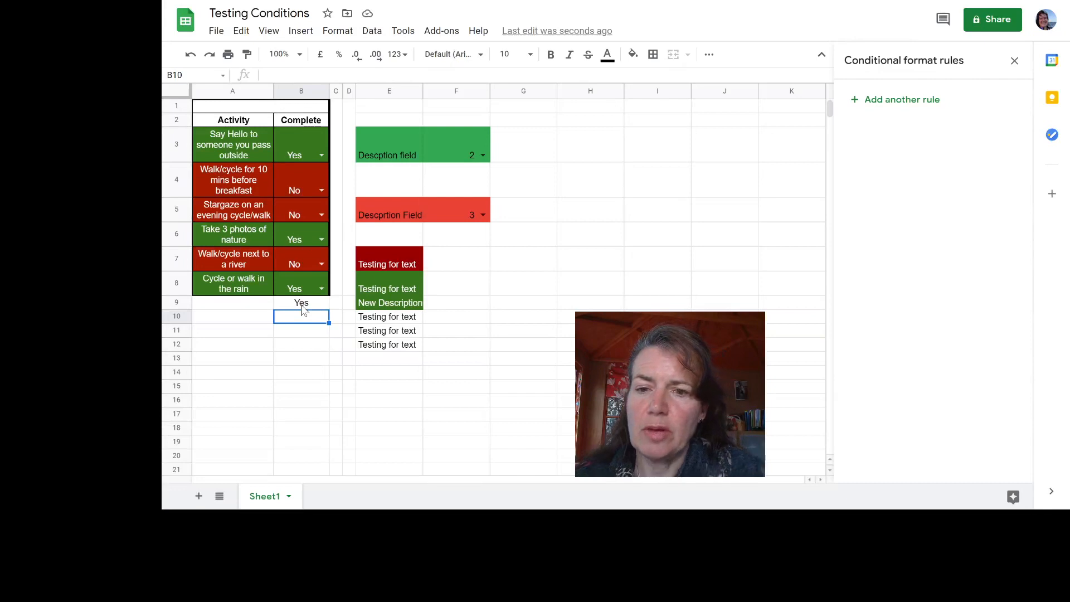
Enter "Another" in cell B9 to test E9 with a value that neither rule covers
left_click(301, 307)
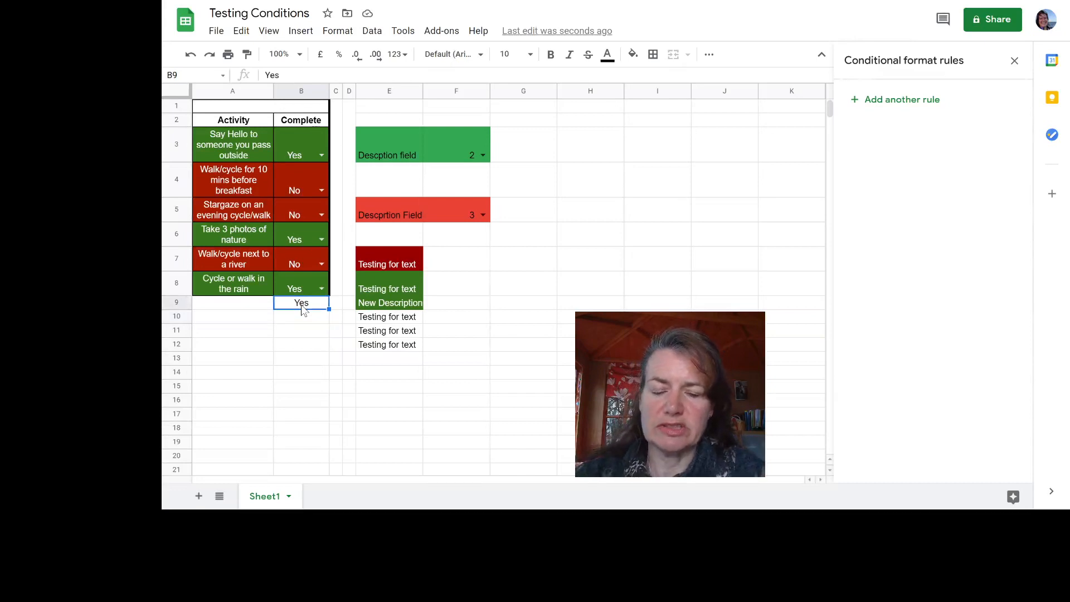
type("Another")
key("Return")
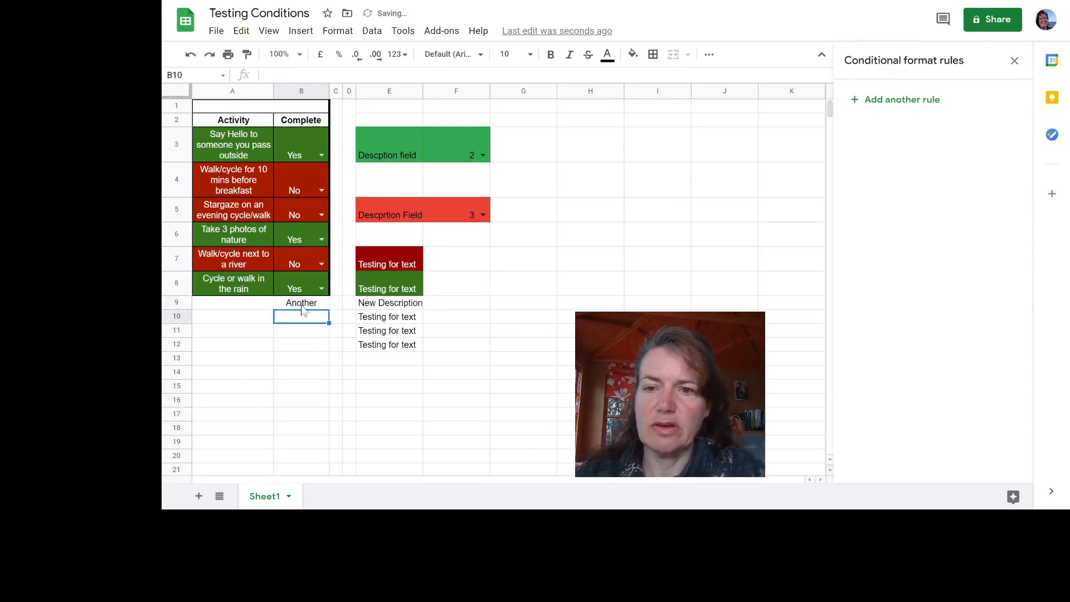